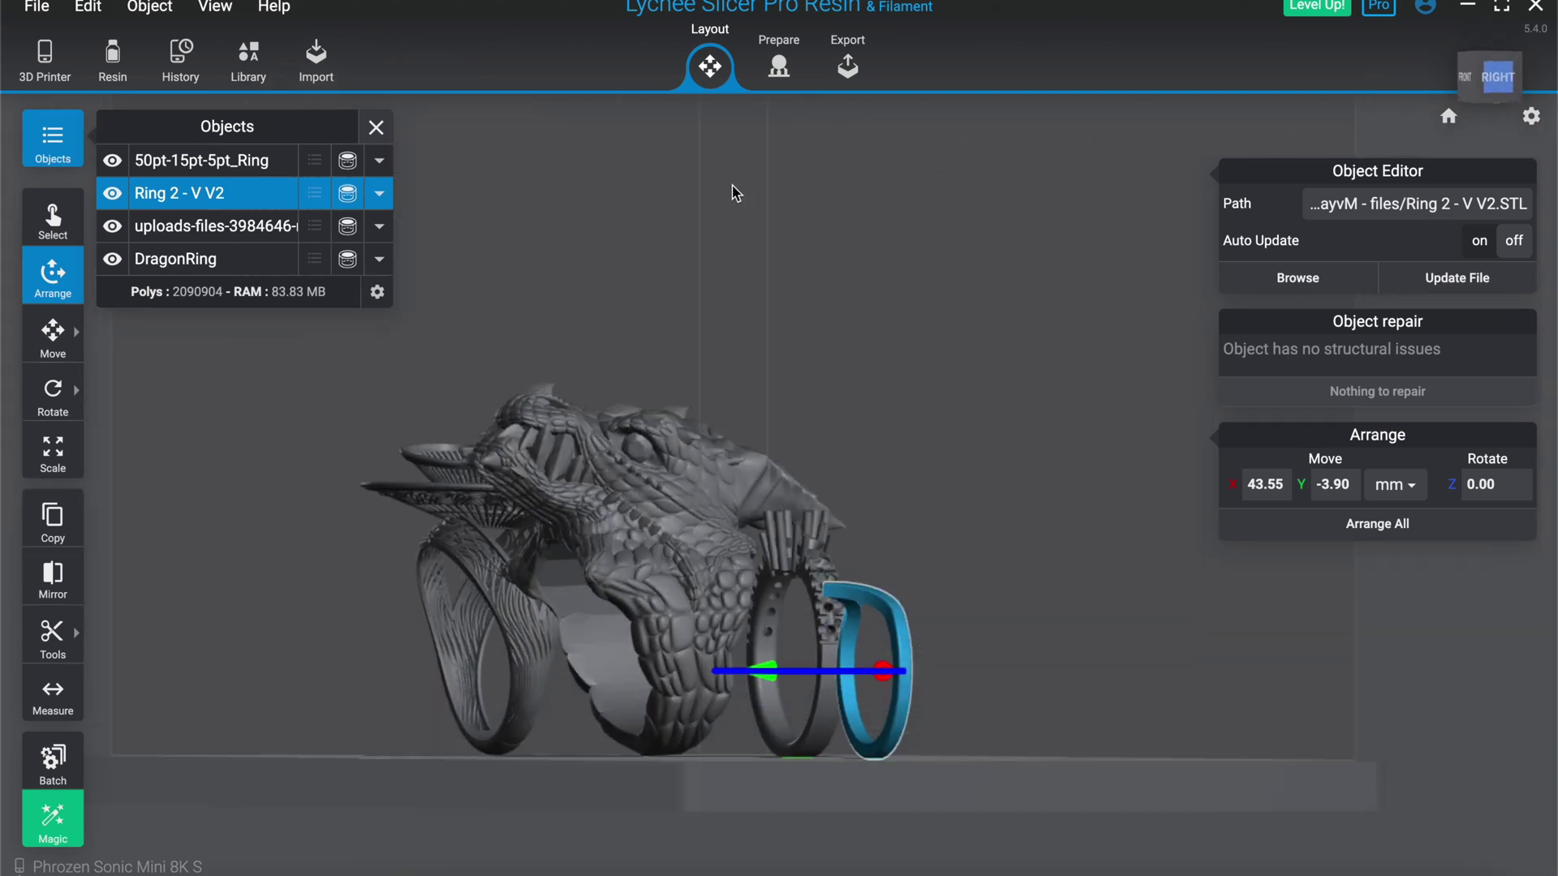
pyautogui.moveTo(937, 419); pyautogui.dragTo(1003, 462, button='right')
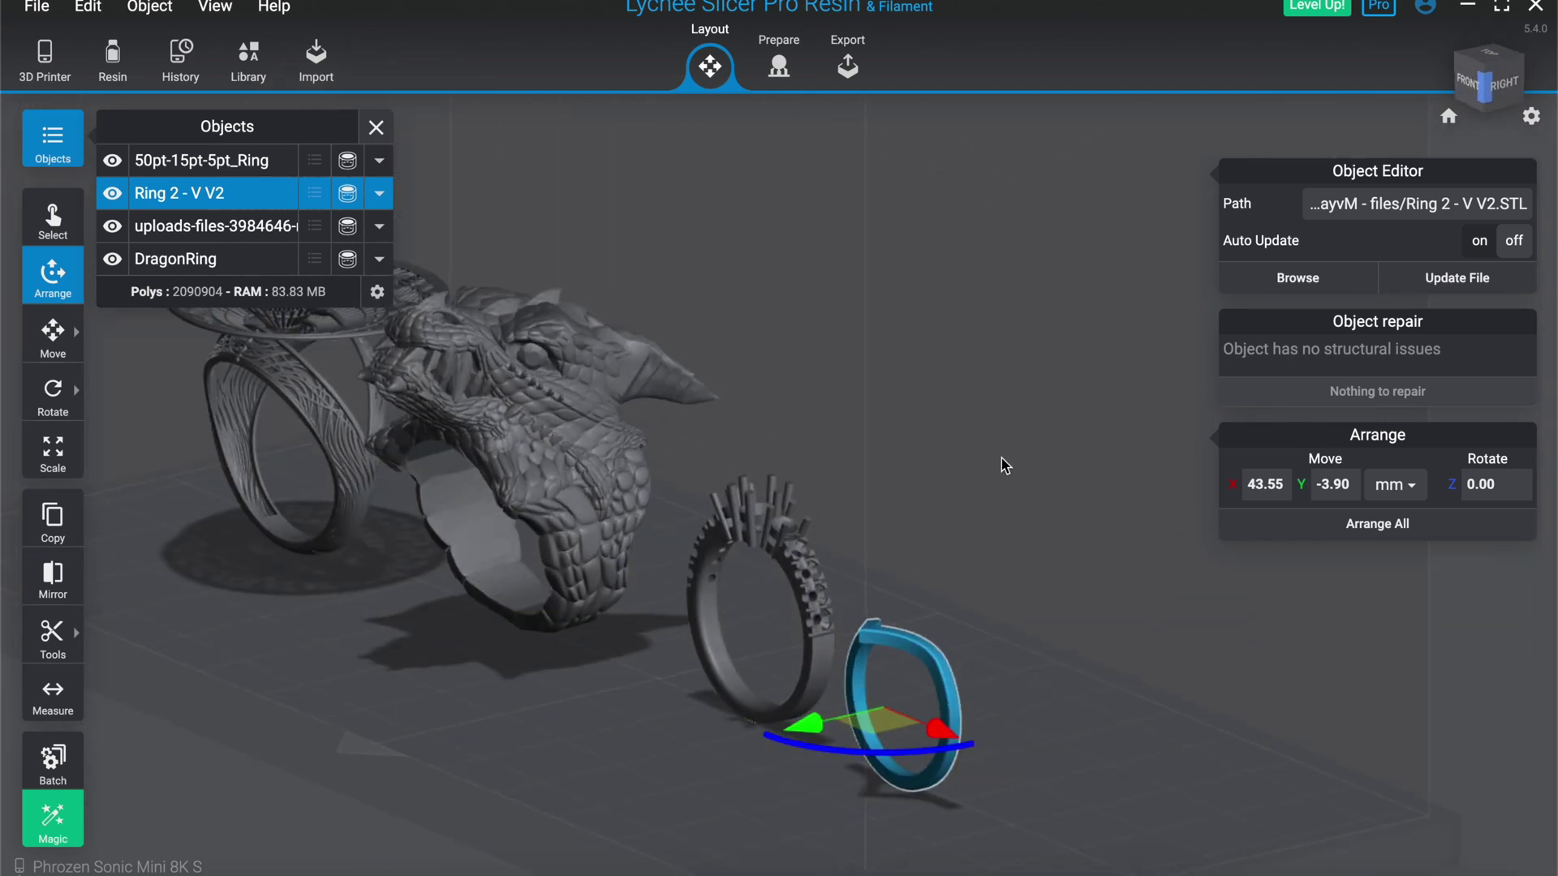
pyautogui.moveTo(1001, 458); pyautogui.dragTo(1147, 466, button='right')
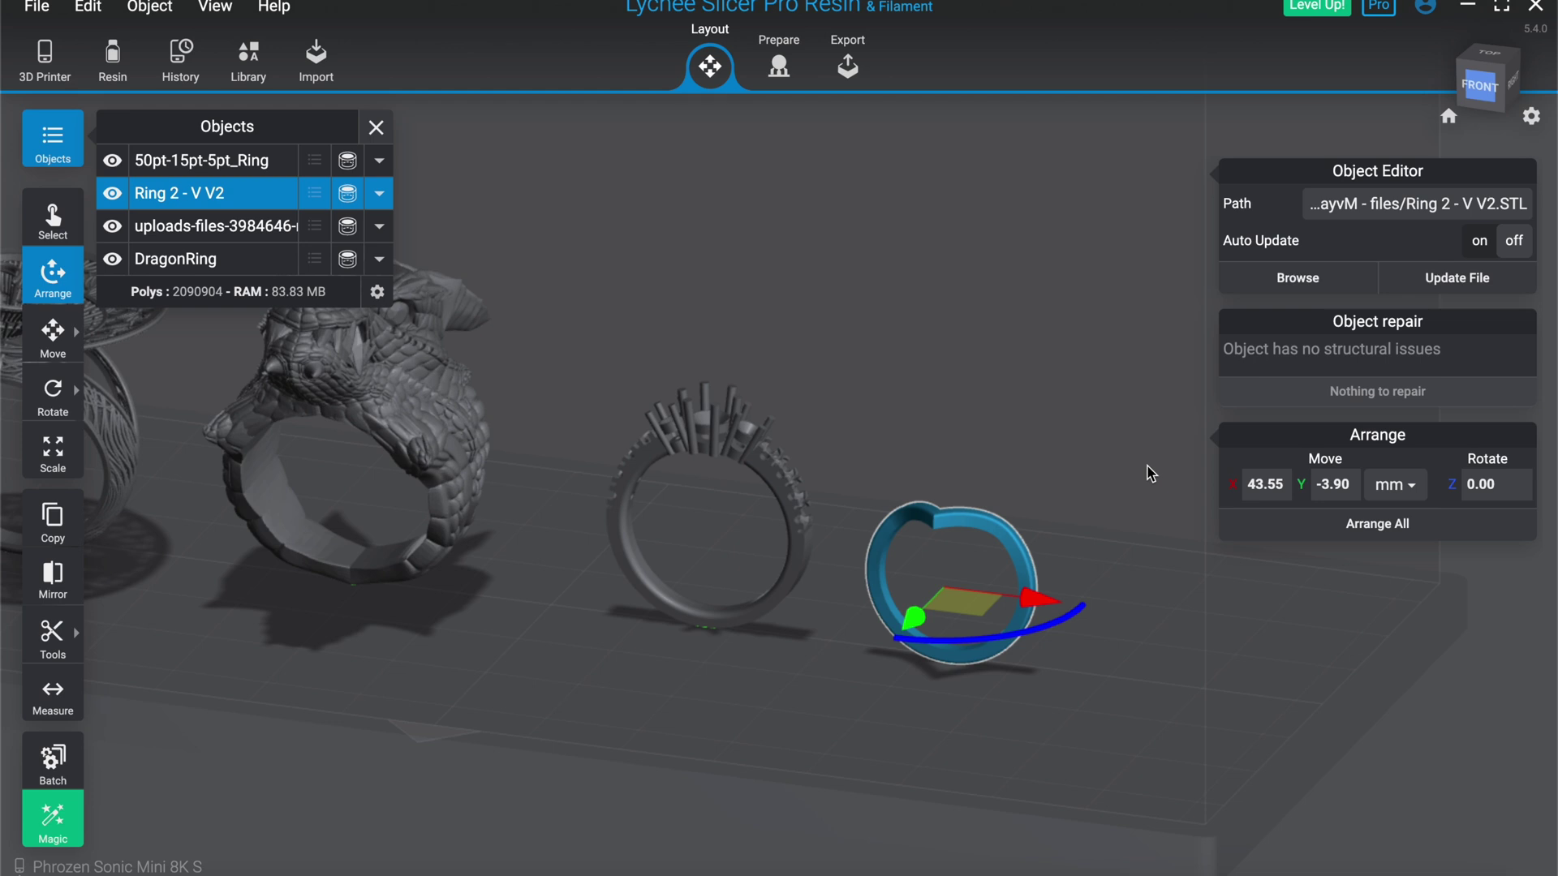
pyautogui.moveTo(1150, 473); pyautogui.dragTo(1134, 315, button='right')
pyautogui.scroll(5, 1137, 470)
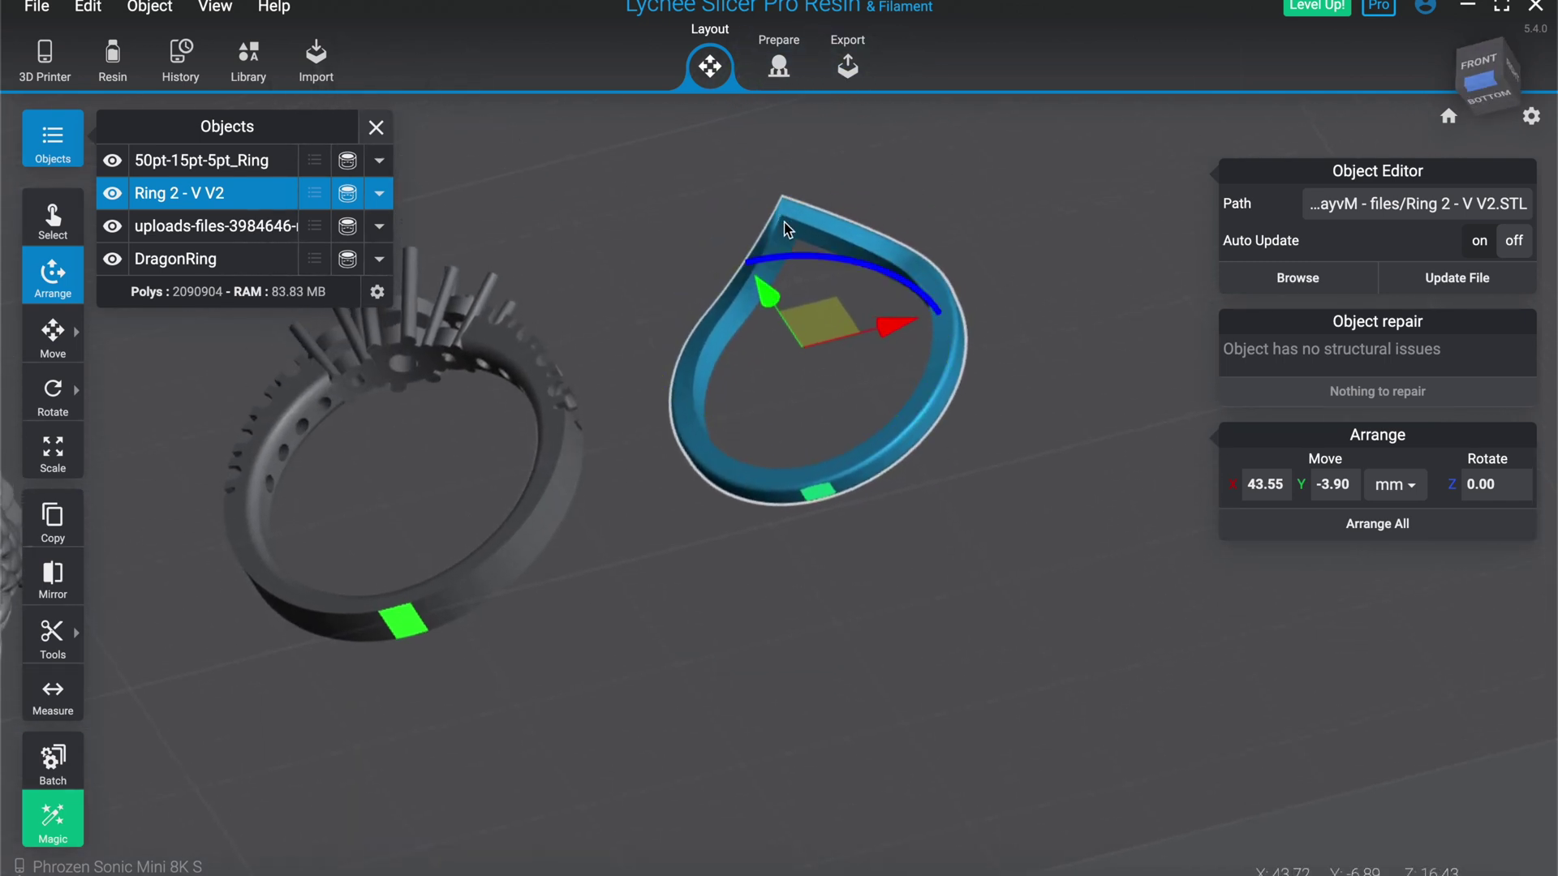
pyautogui.moveTo(785, 230); pyautogui.dragTo(828, 208, button='right')
pyautogui.moveTo(670, 257); pyautogui.dragTo(489, 402, button='right')
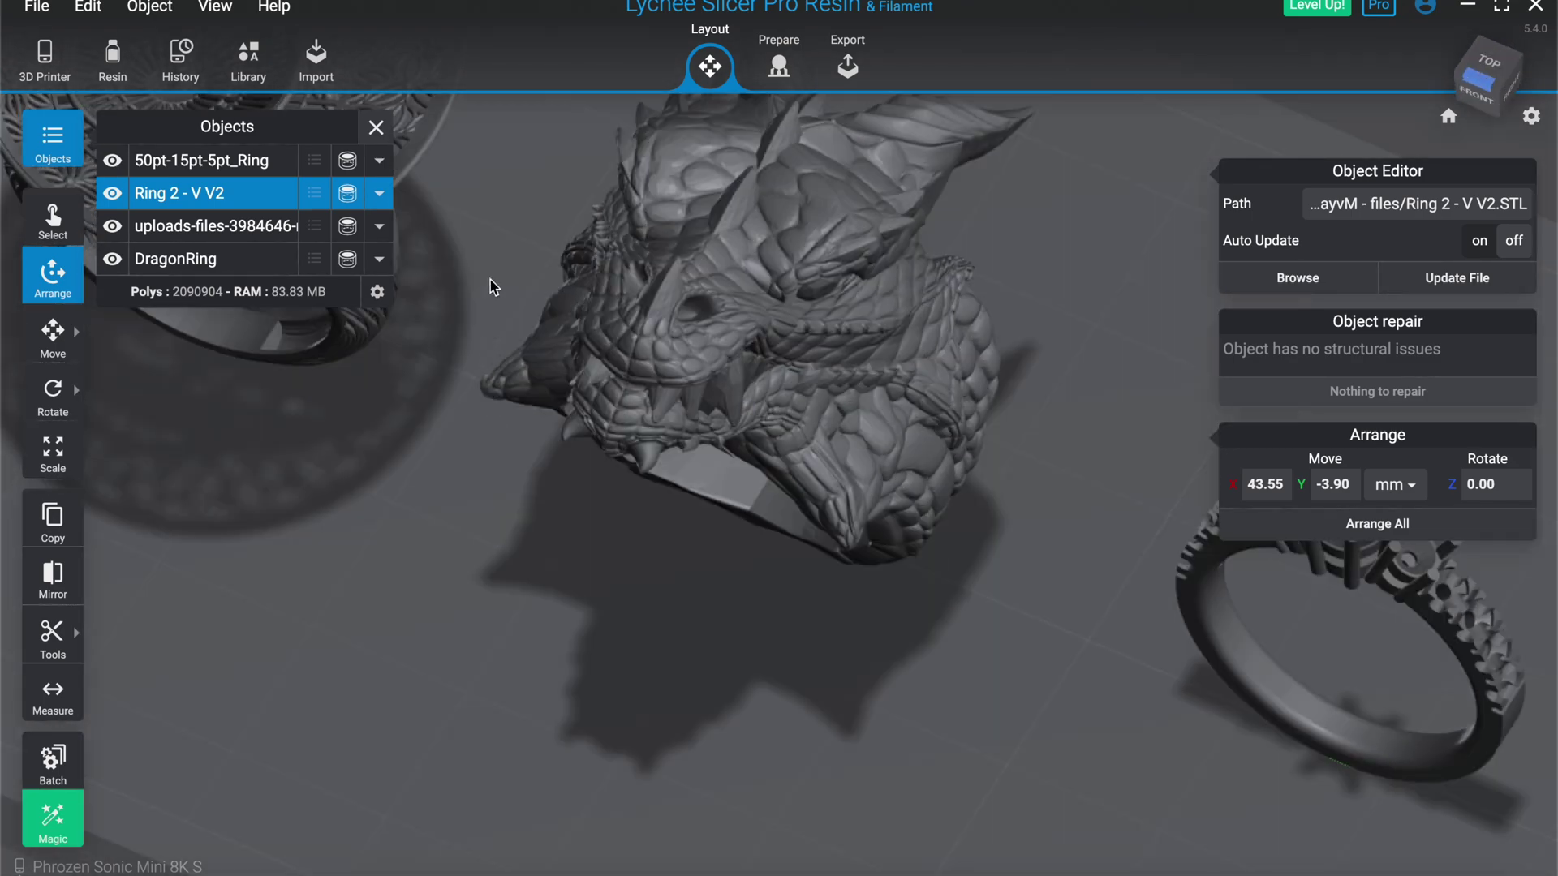
pyautogui.moveTo(490, 279); pyautogui.dragTo(450, 162, button='right')
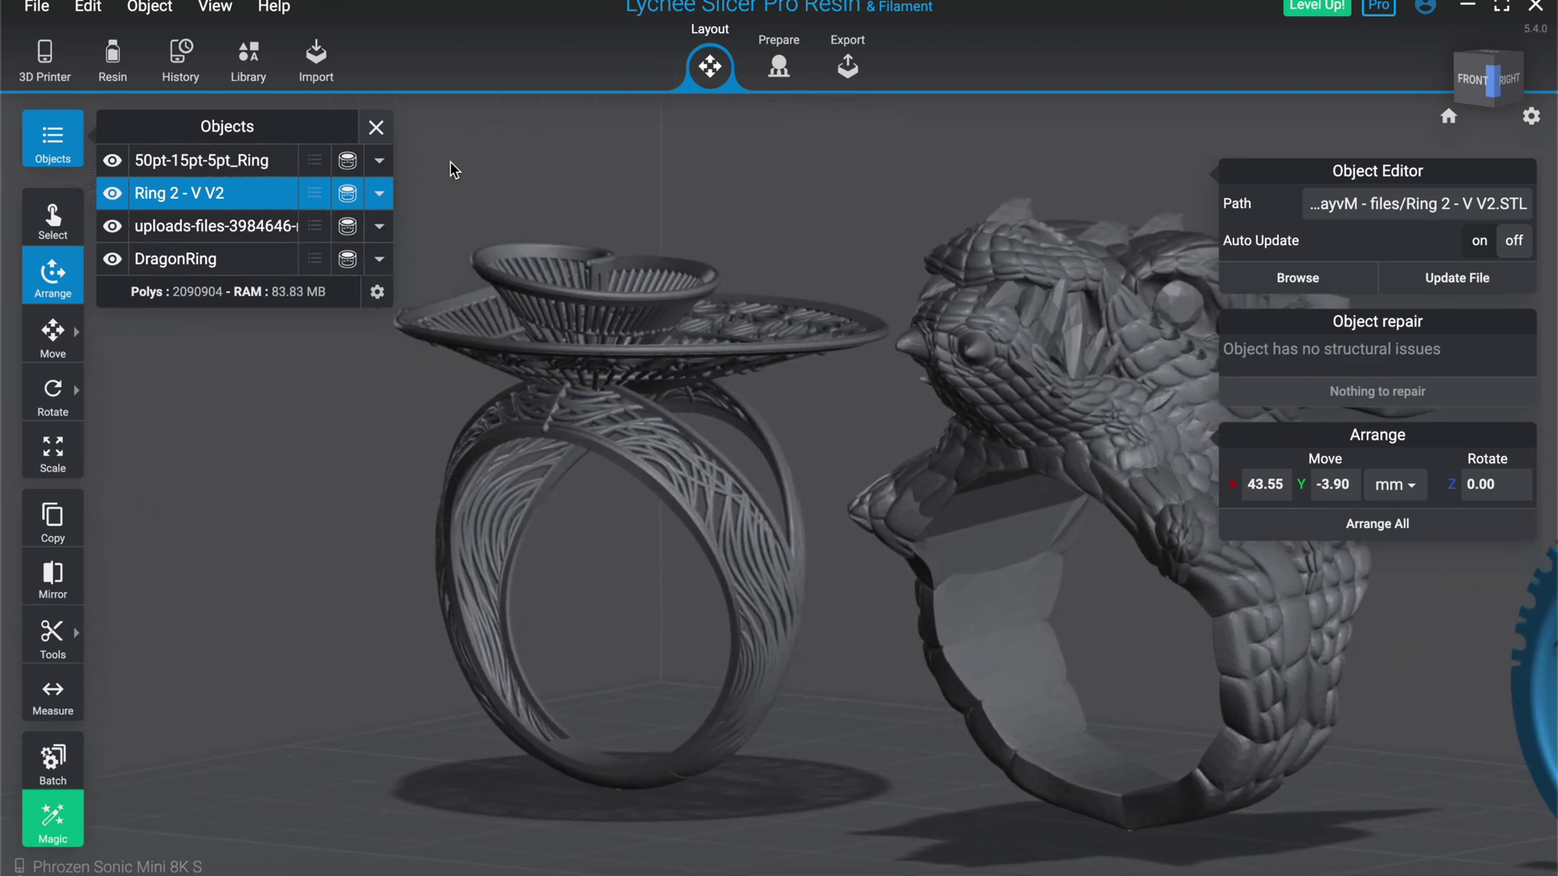
pyautogui.moveTo(451, 162); pyautogui.dragTo(633, 241, button='right')
# In Prepare, auto-orient the ring and generate braced Medium supports on a raft with I'm Feeling Lucky
pyautogui.click(778, 65)
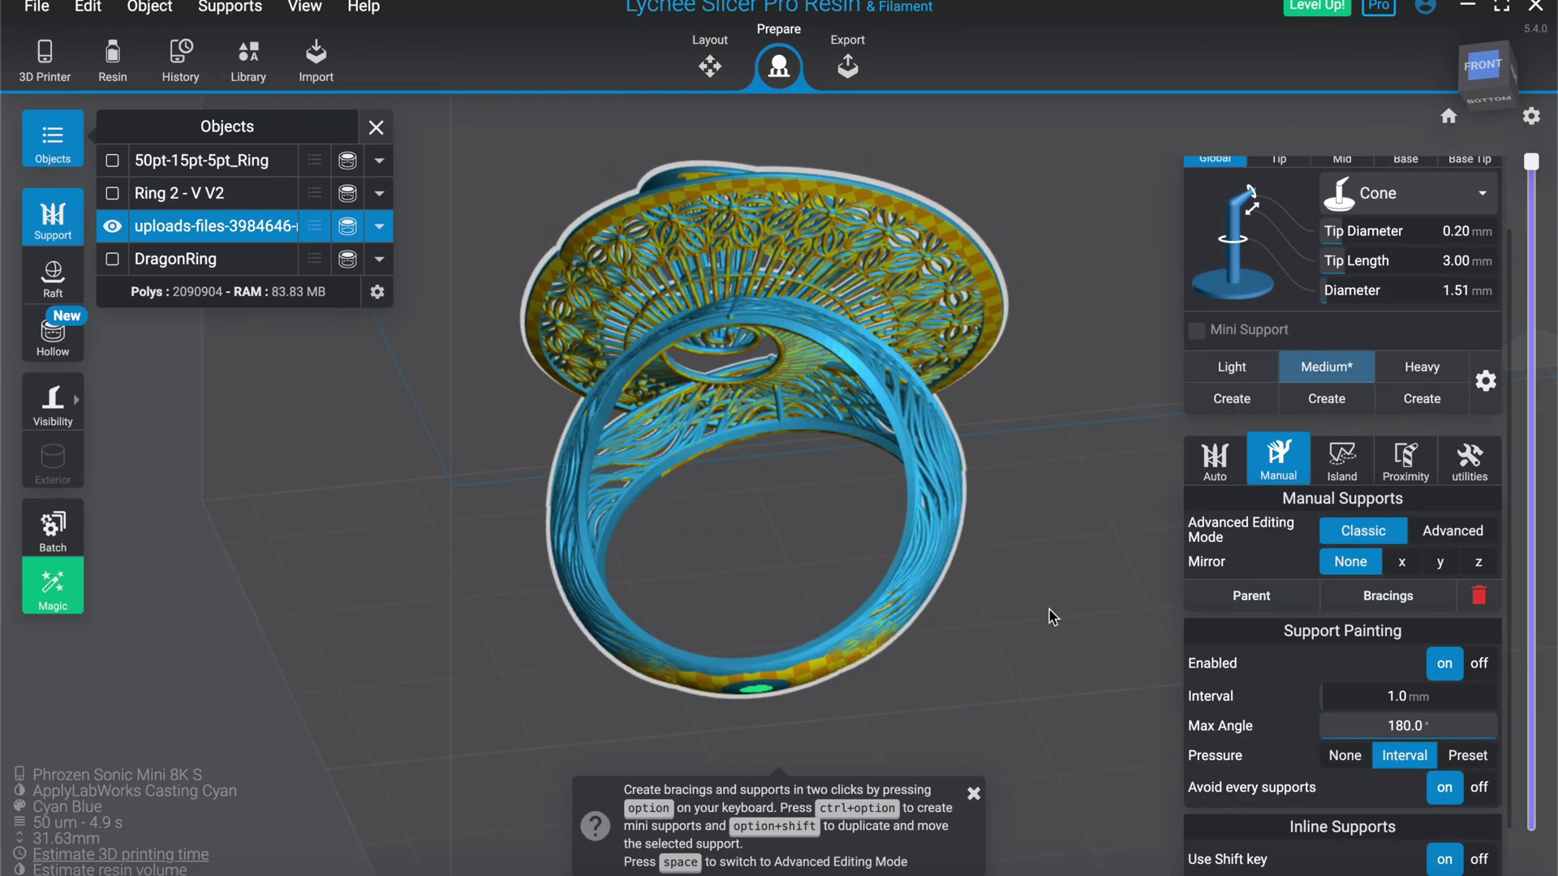
pyautogui.scroll(-1, 1359, 661)
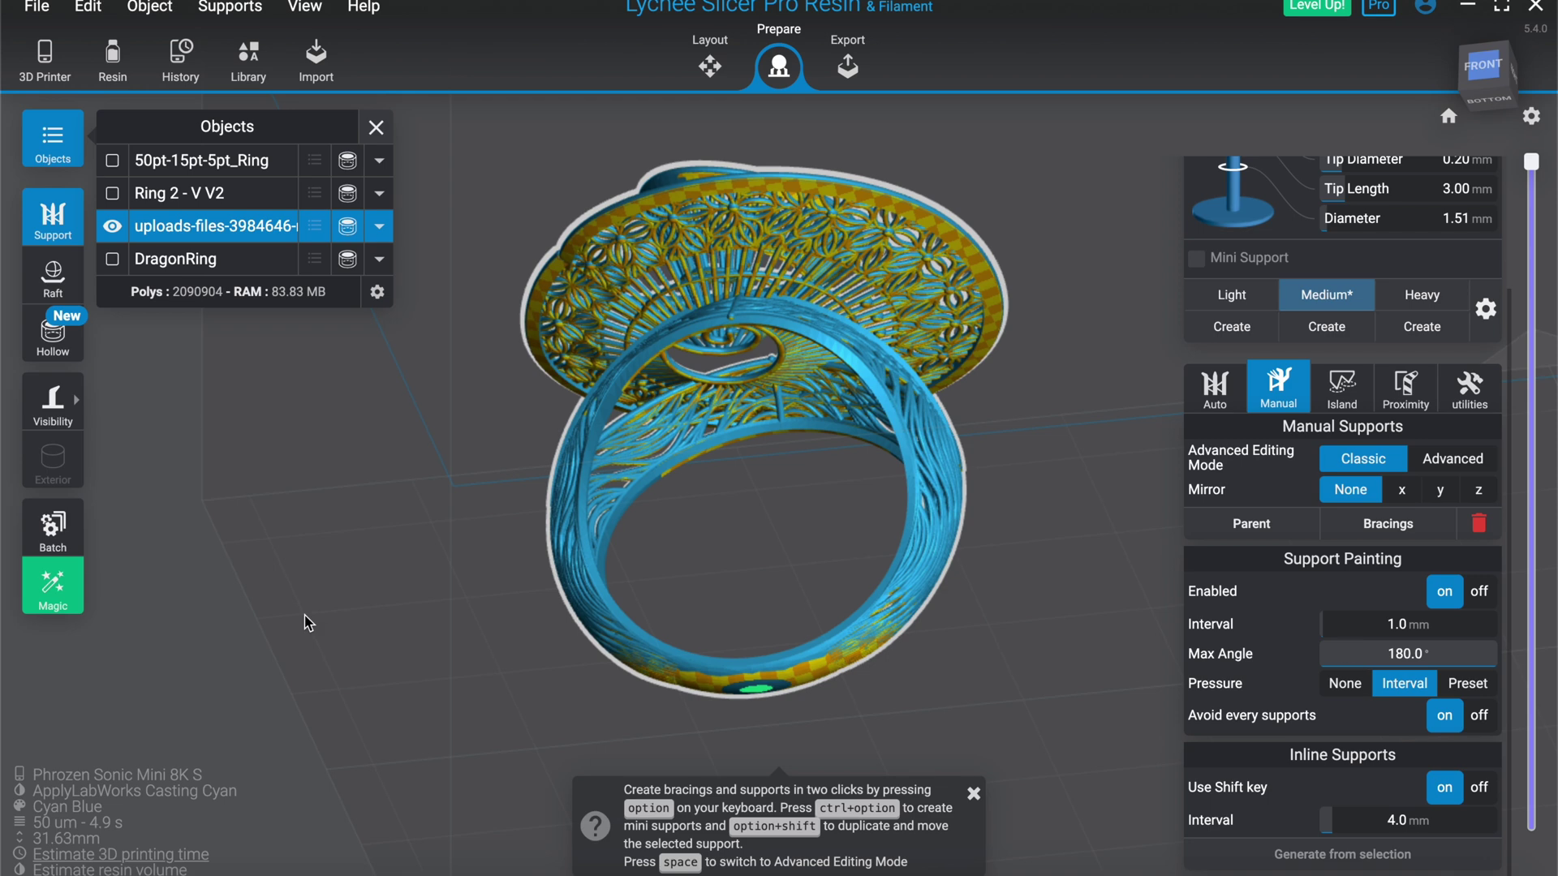
pyautogui.click(51, 586)
pyautogui.click(205, 604)
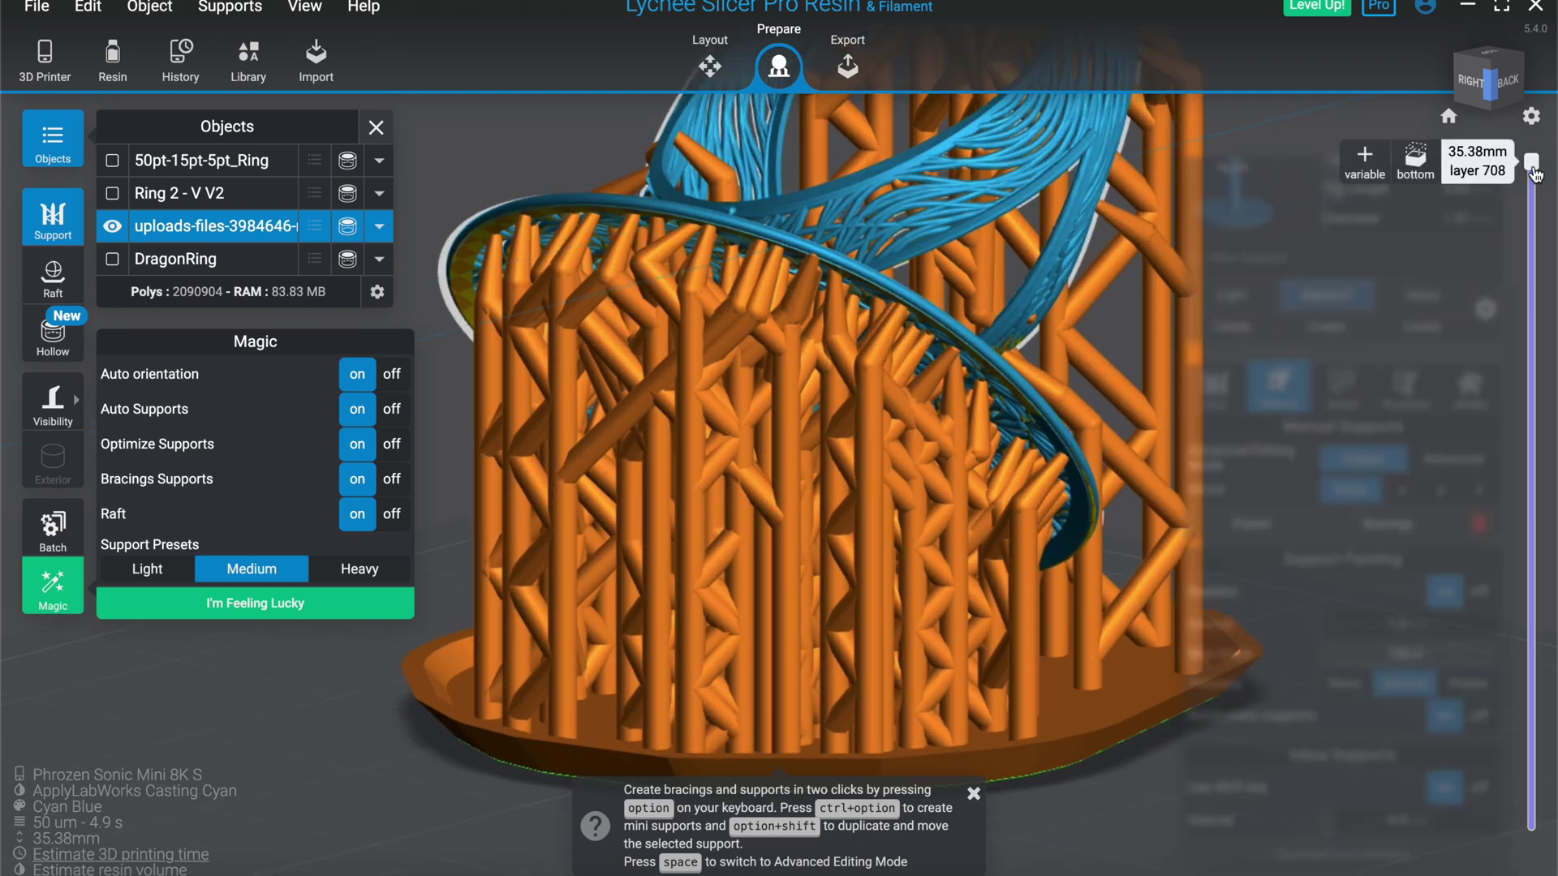
pyautogui.moveTo(1530, 162); pyautogui.dragTo(1530, 452)
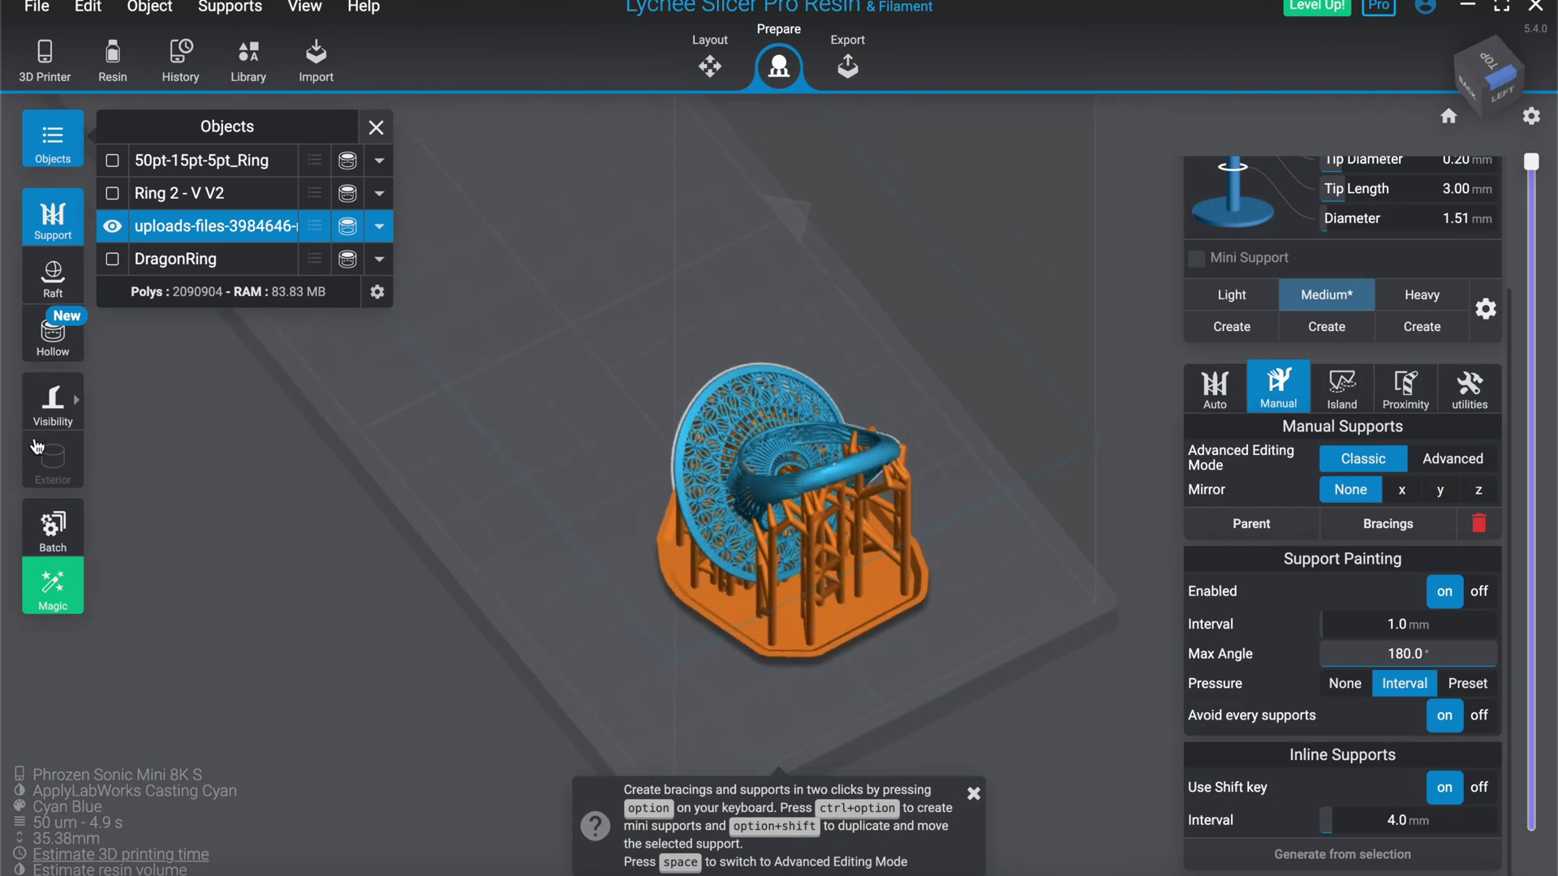
pyautogui.moveTo(20, 417)
pyautogui.click(128, 461)
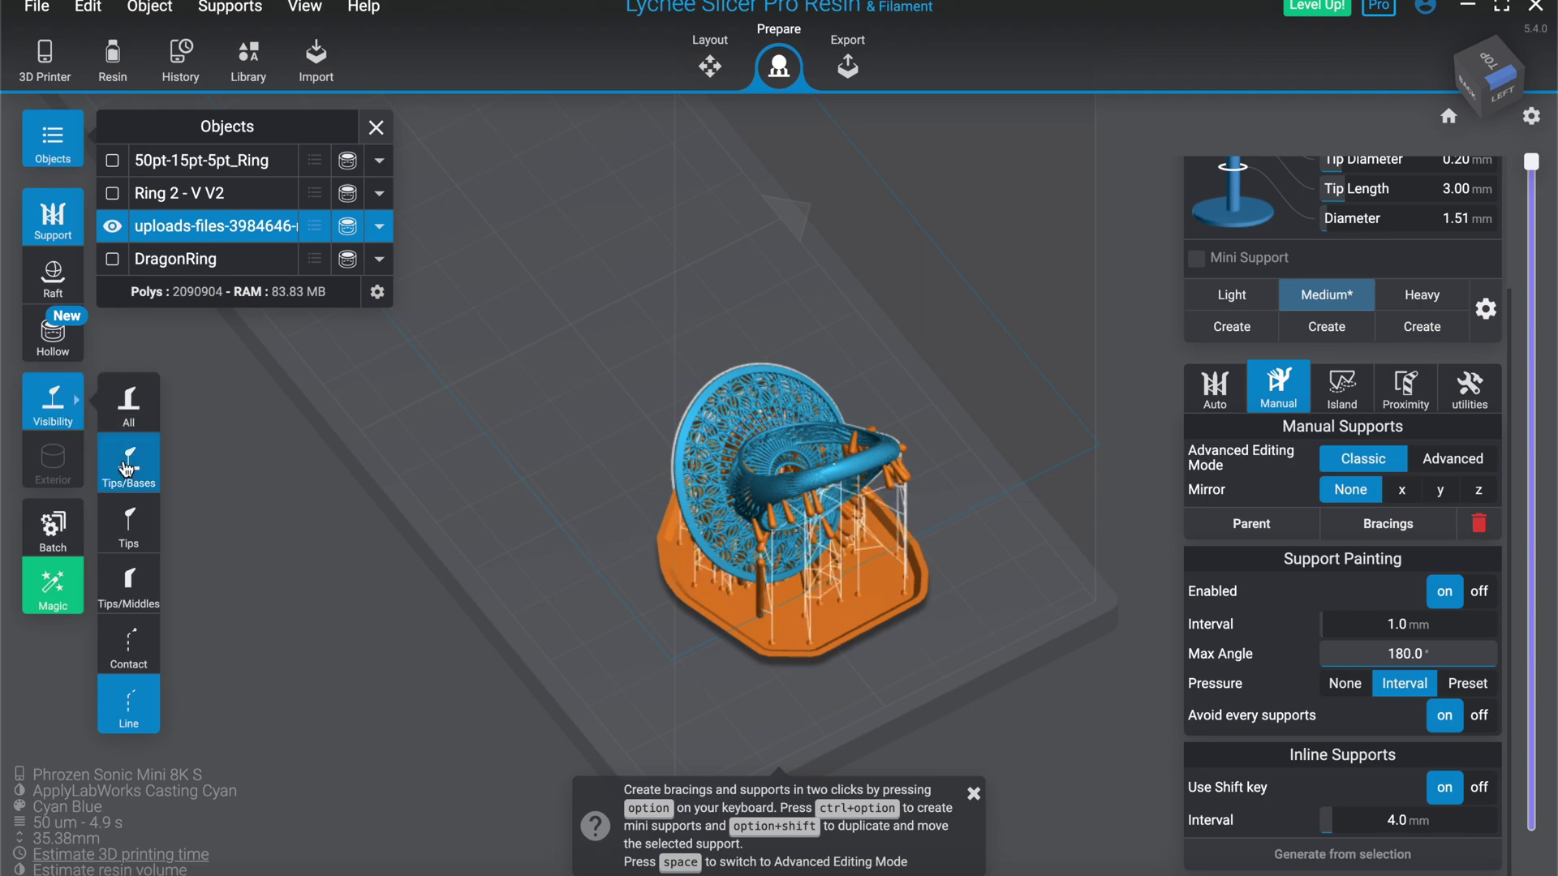
pyautogui.scroll(3, 513, 473)
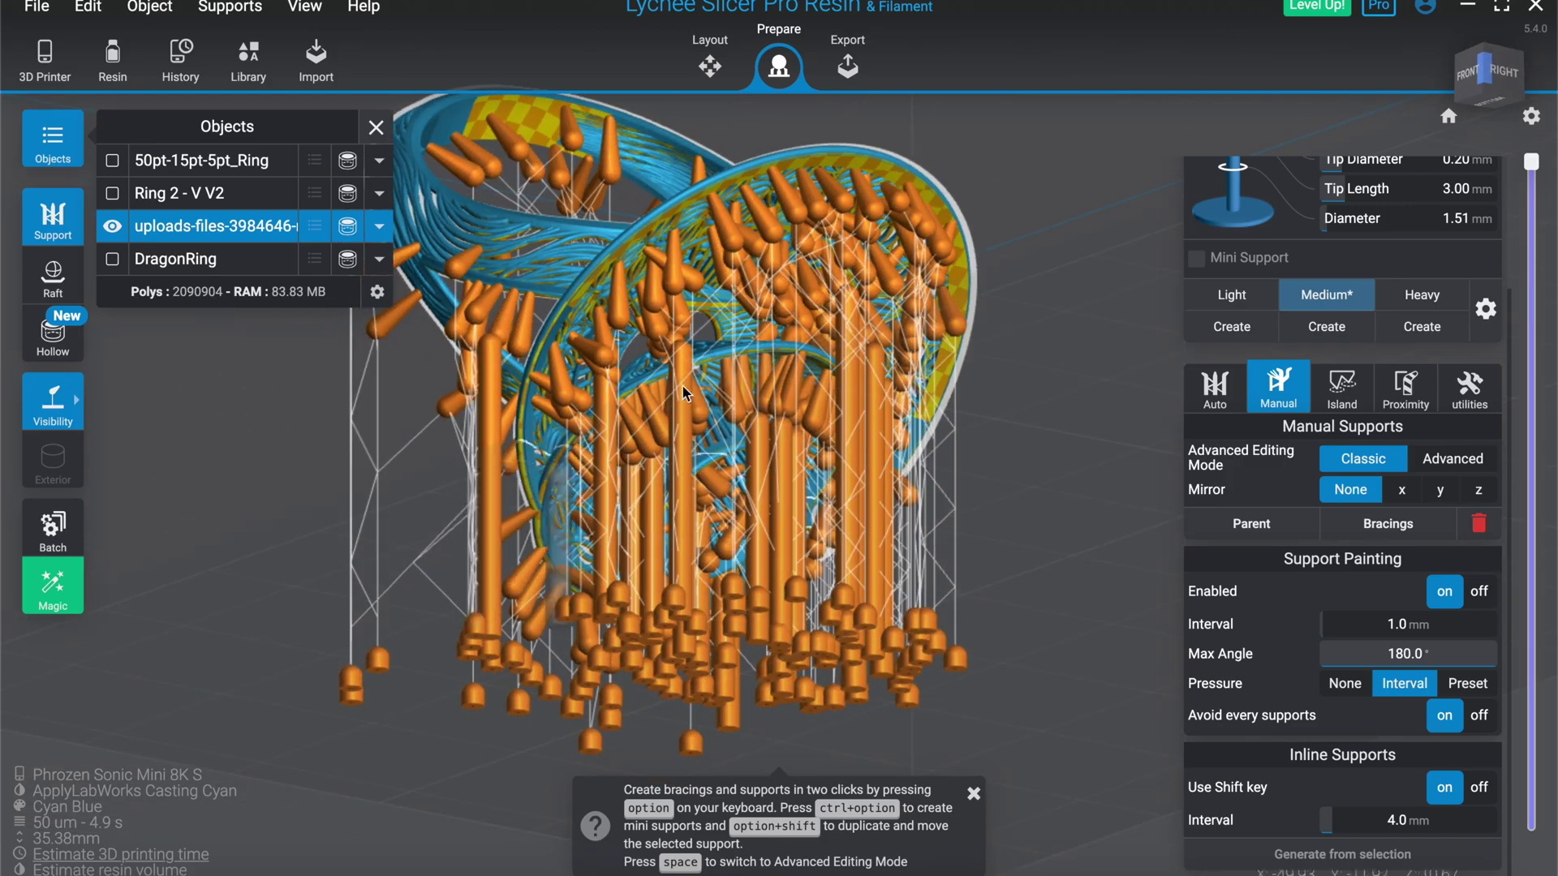
pyautogui.scroll(3, 674, 427)
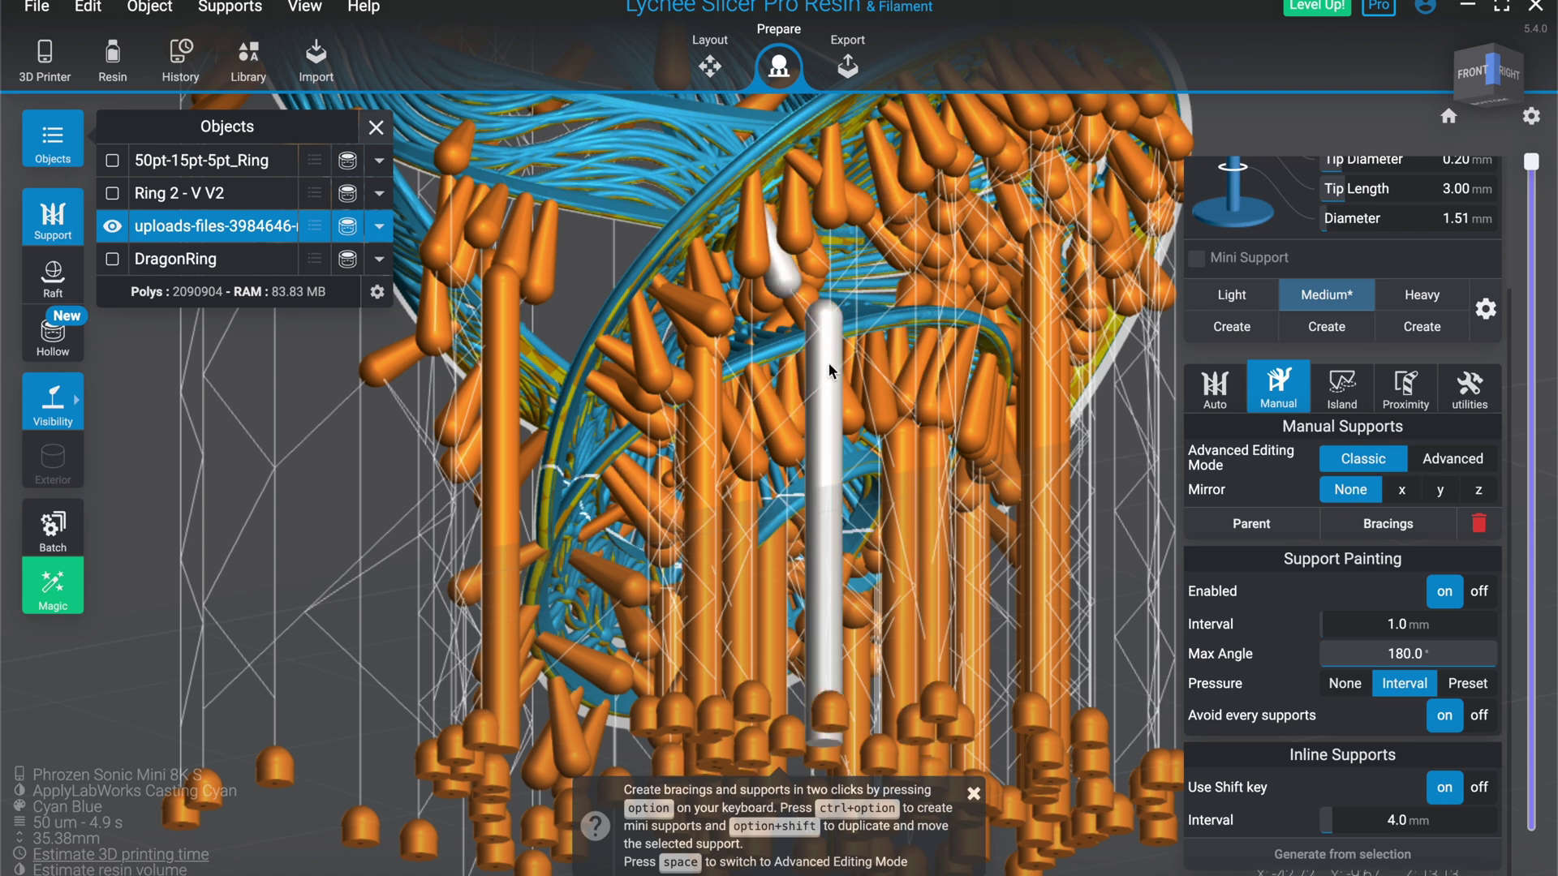
pyautogui.click(49, 400)
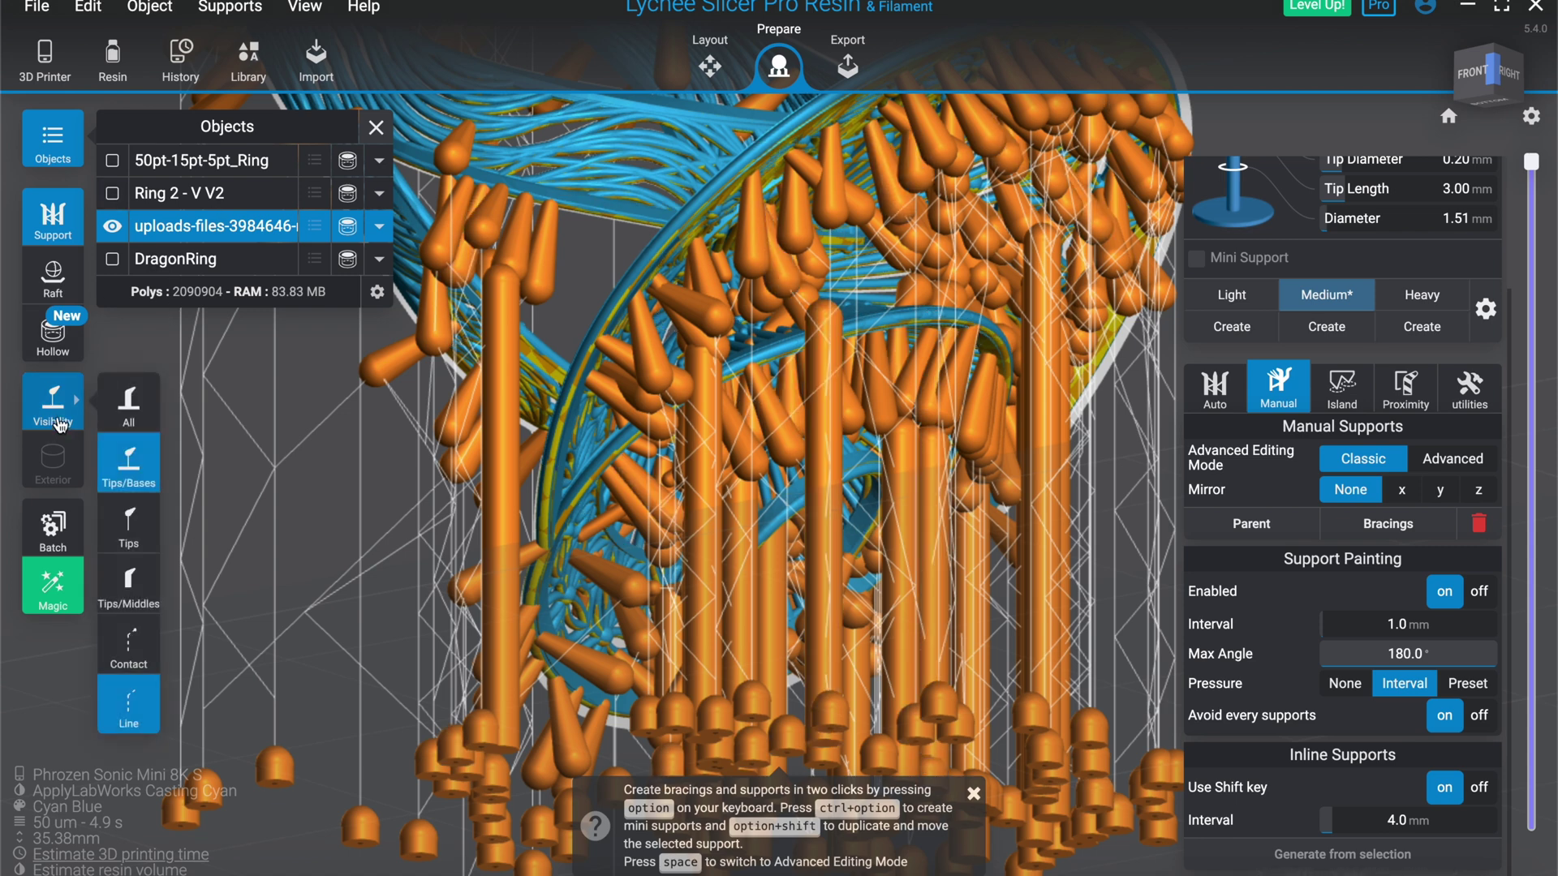
pyautogui.click(123, 531)
pyautogui.click(130, 578)
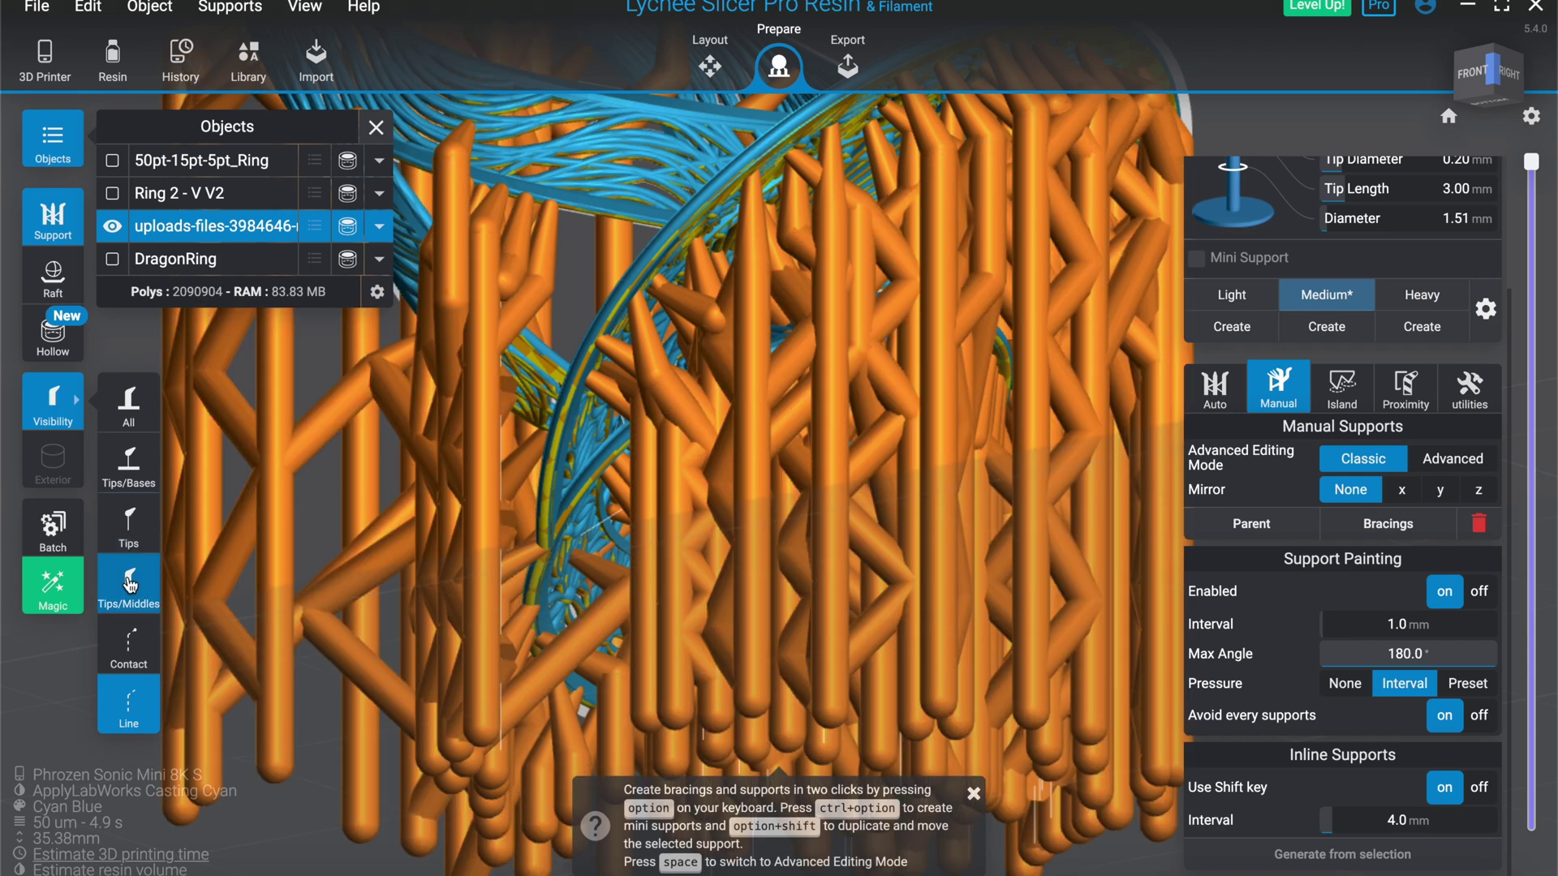
pyautogui.click(131, 643)
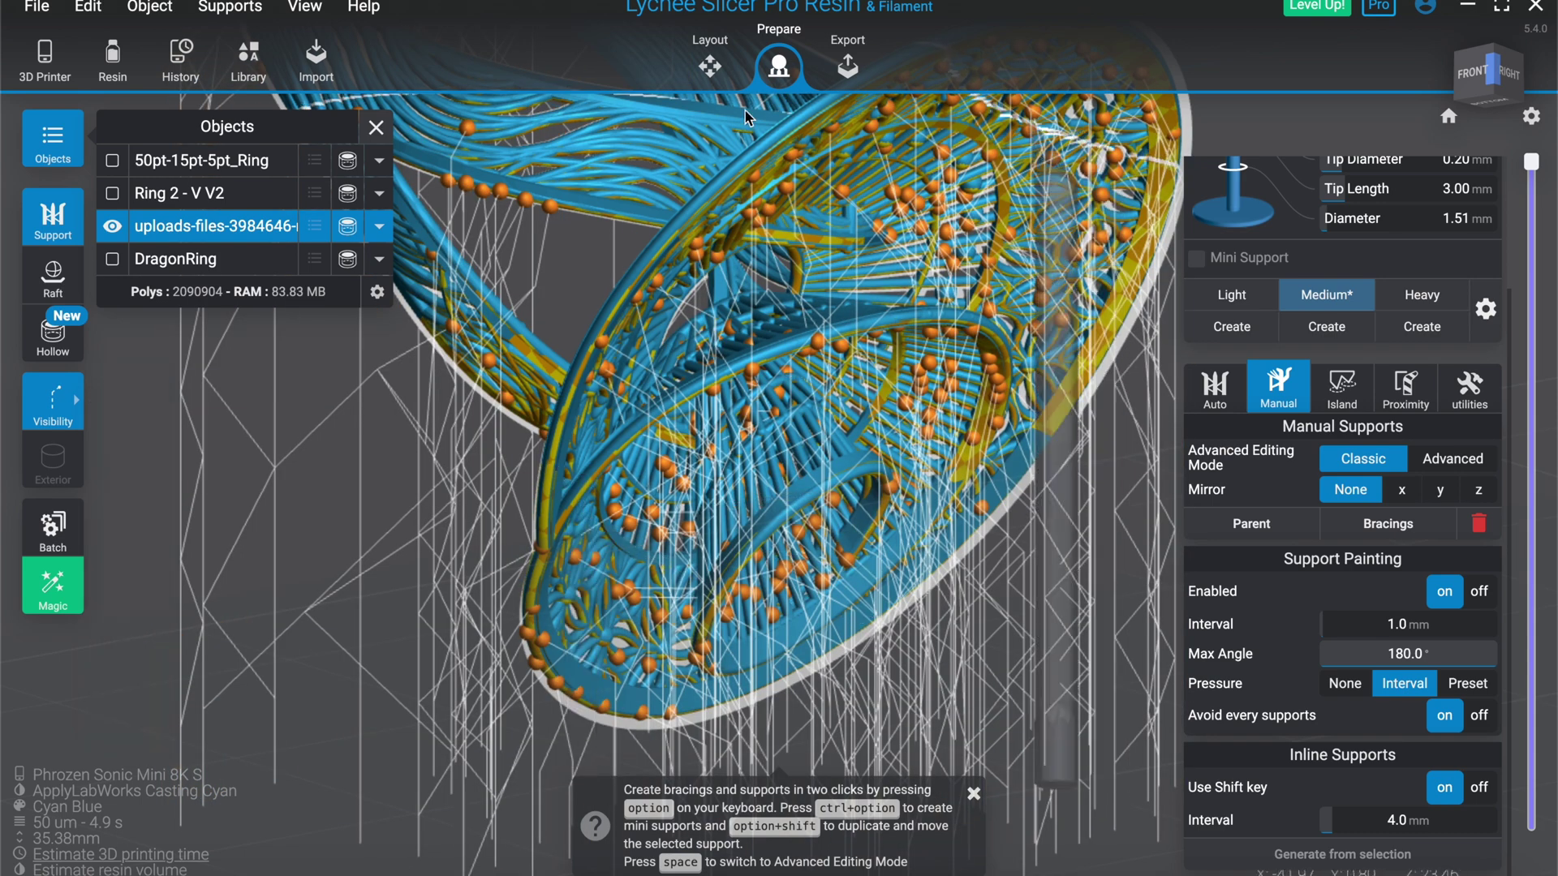
pyautogui.click(73, 393)
pyautogui.click(131, 413)
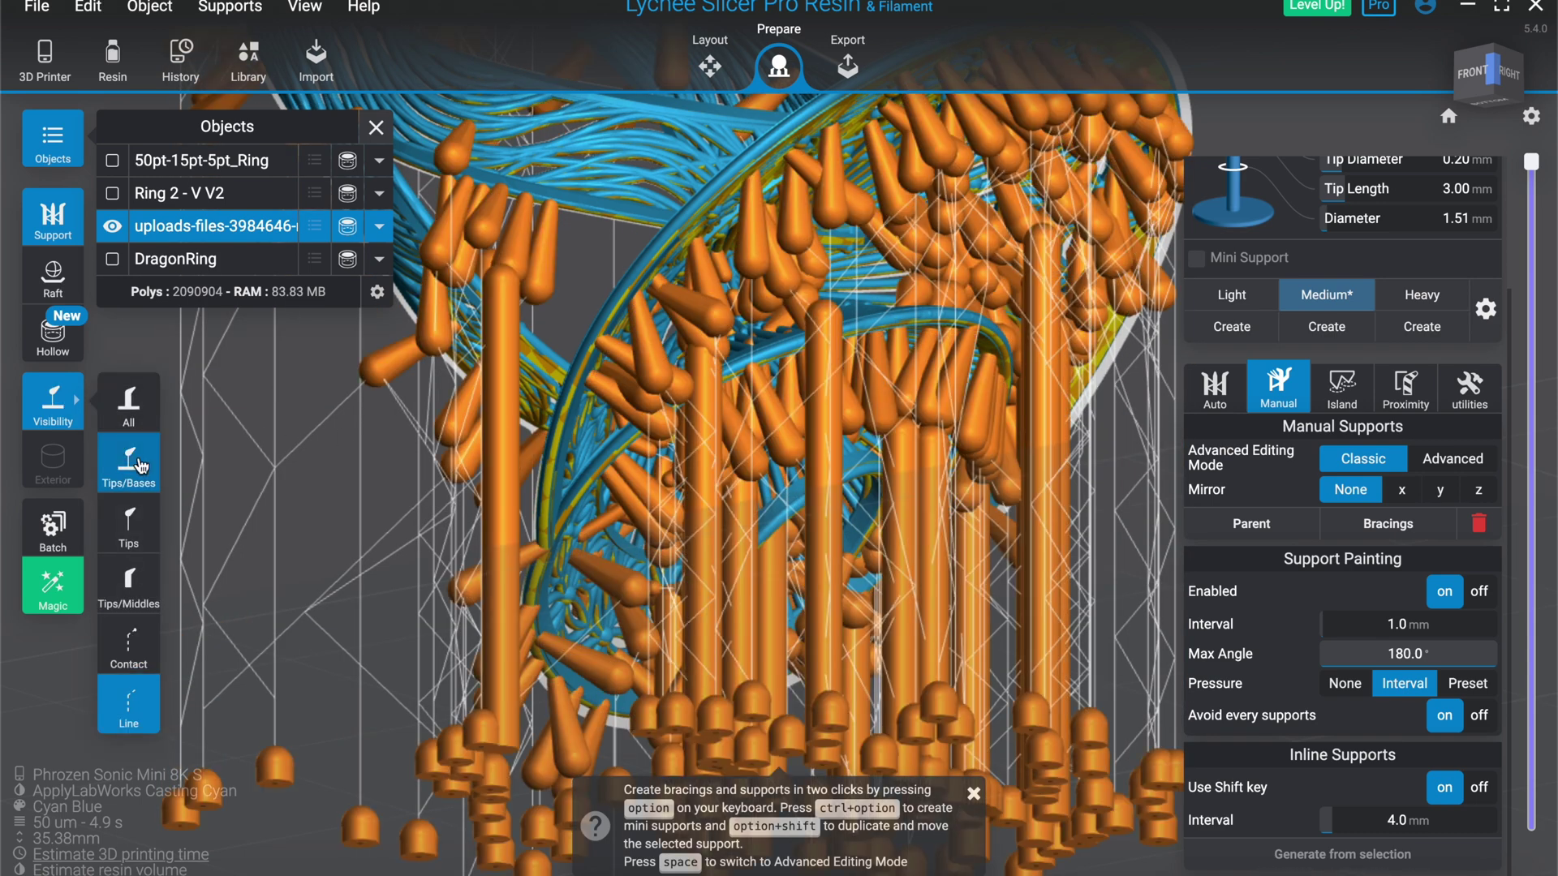
pyautogui.moveTo(695, 412); pyautogui.dragTo(698, 422, button='right')
pyautogui.scroll(-5, 696, 422)
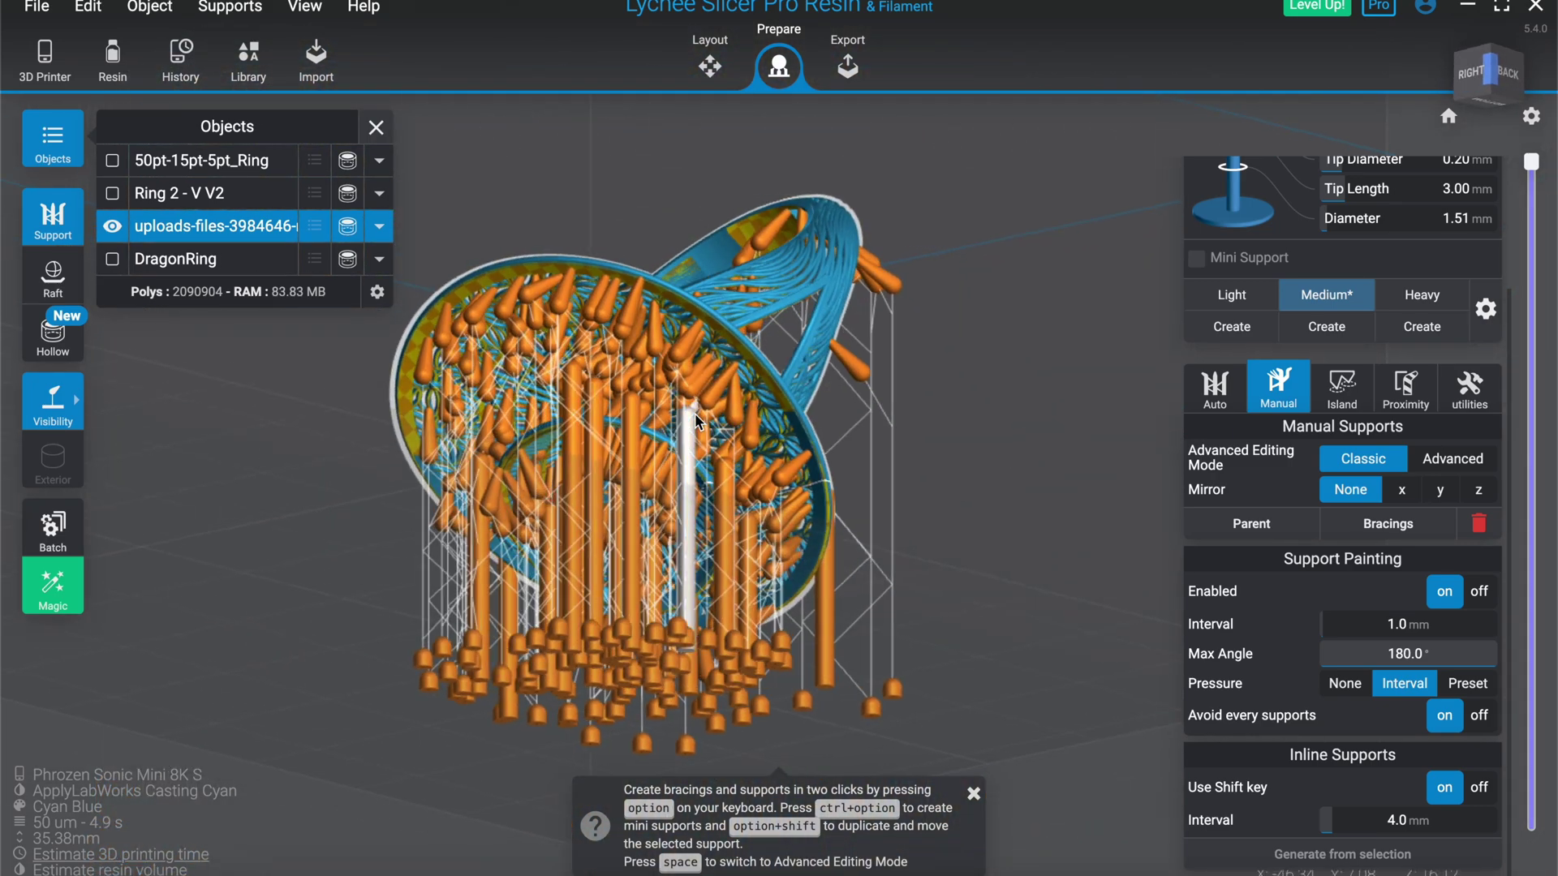
pyautogui.scroll(2, 848, 227)
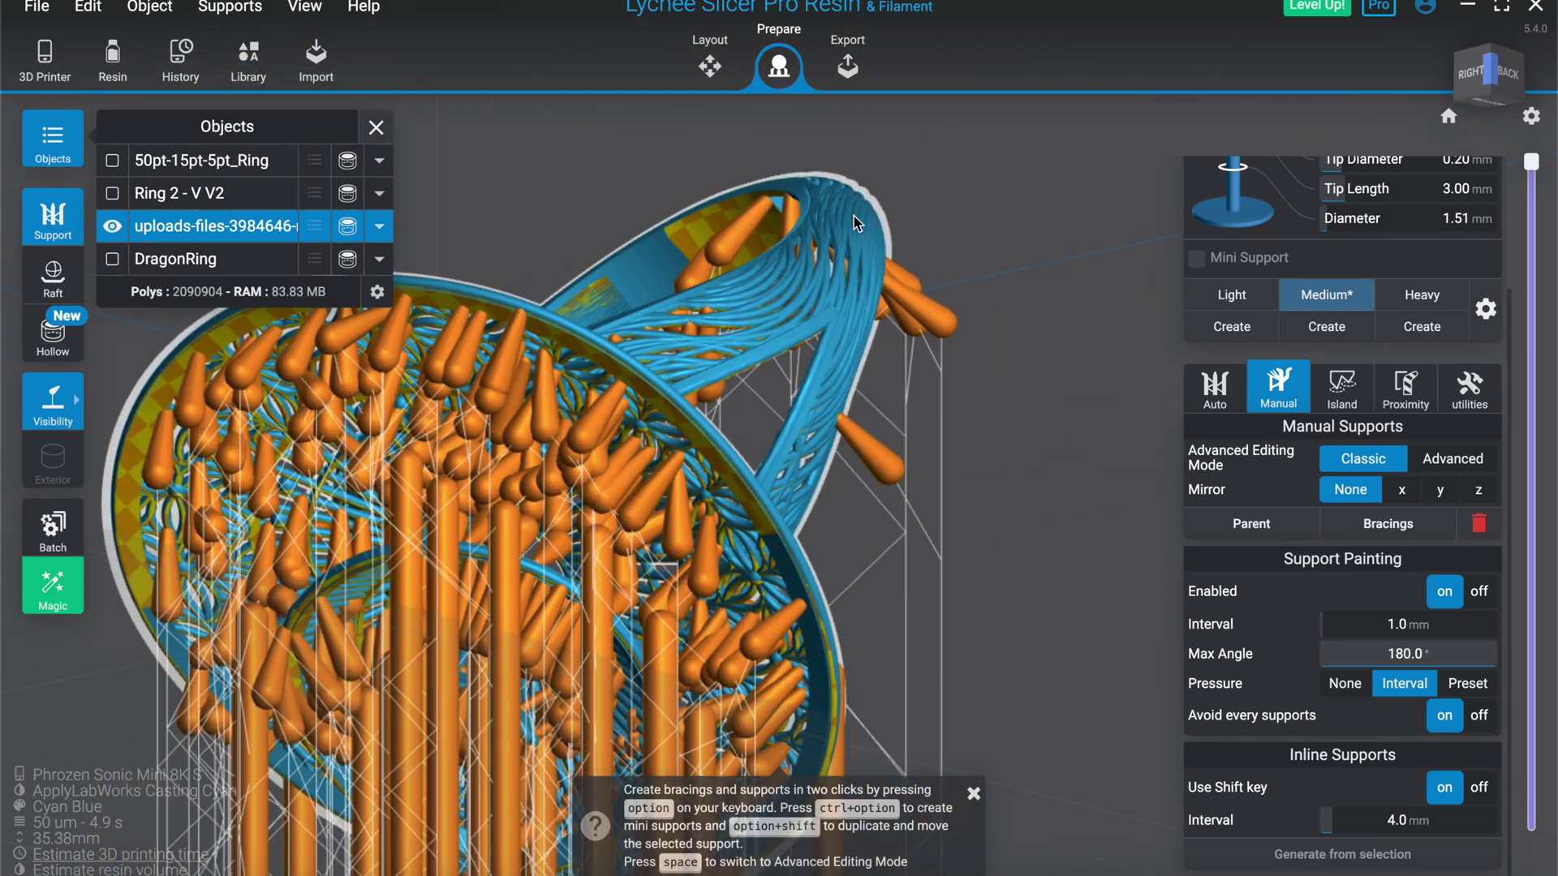
pyautogui.click(616, 412)
pyautogui.scroll(5, 616, 412)
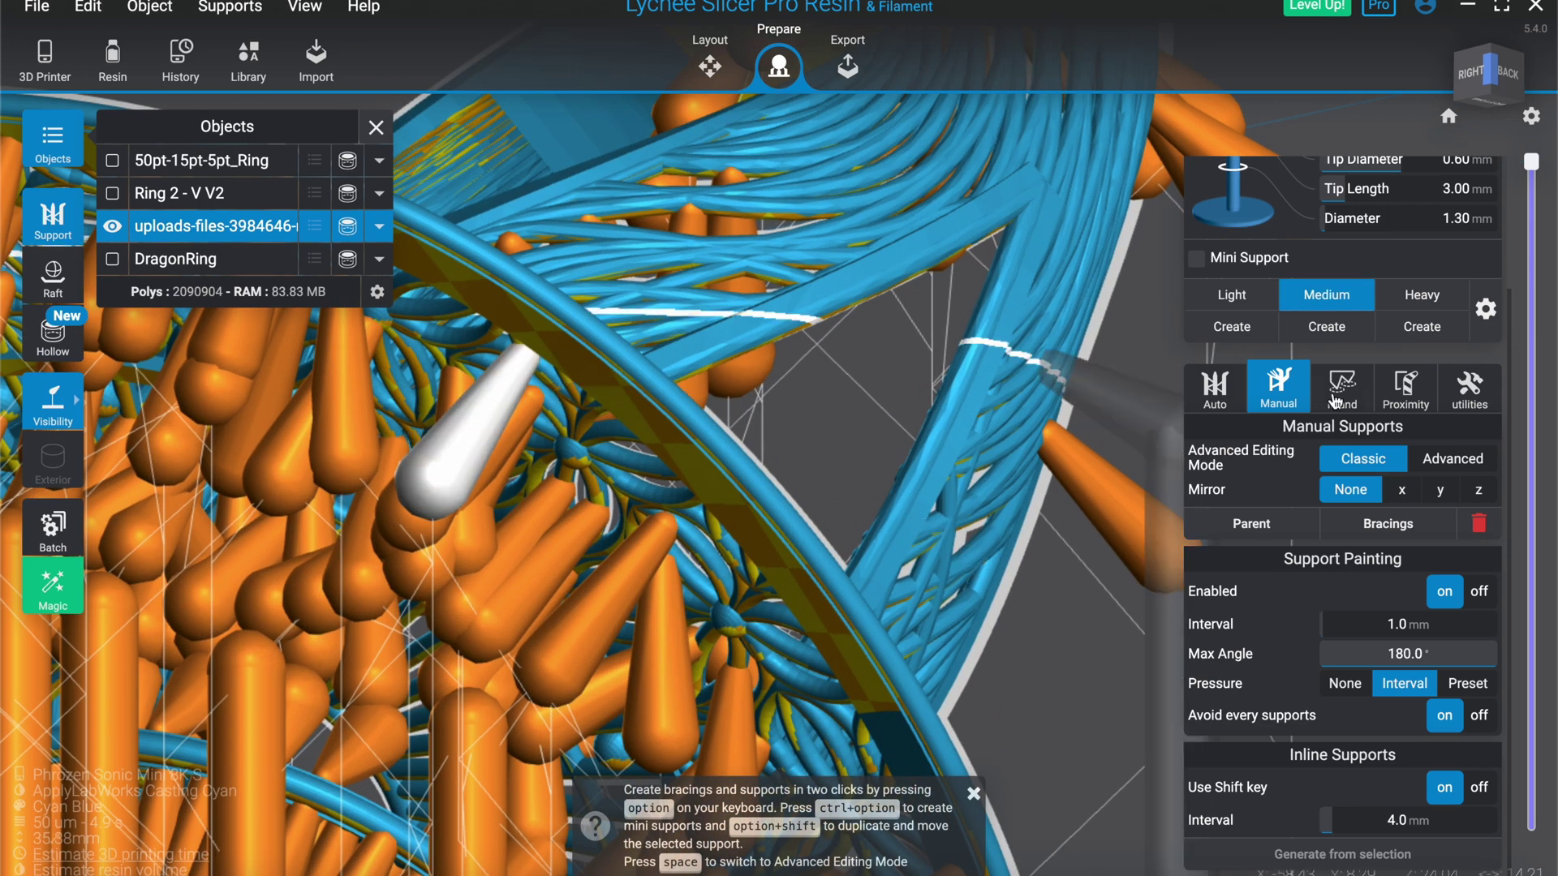
# Orbit and zoom around the chosen red support and the ring's inner bands
pyautogui.scroll(3, 1334, 401)
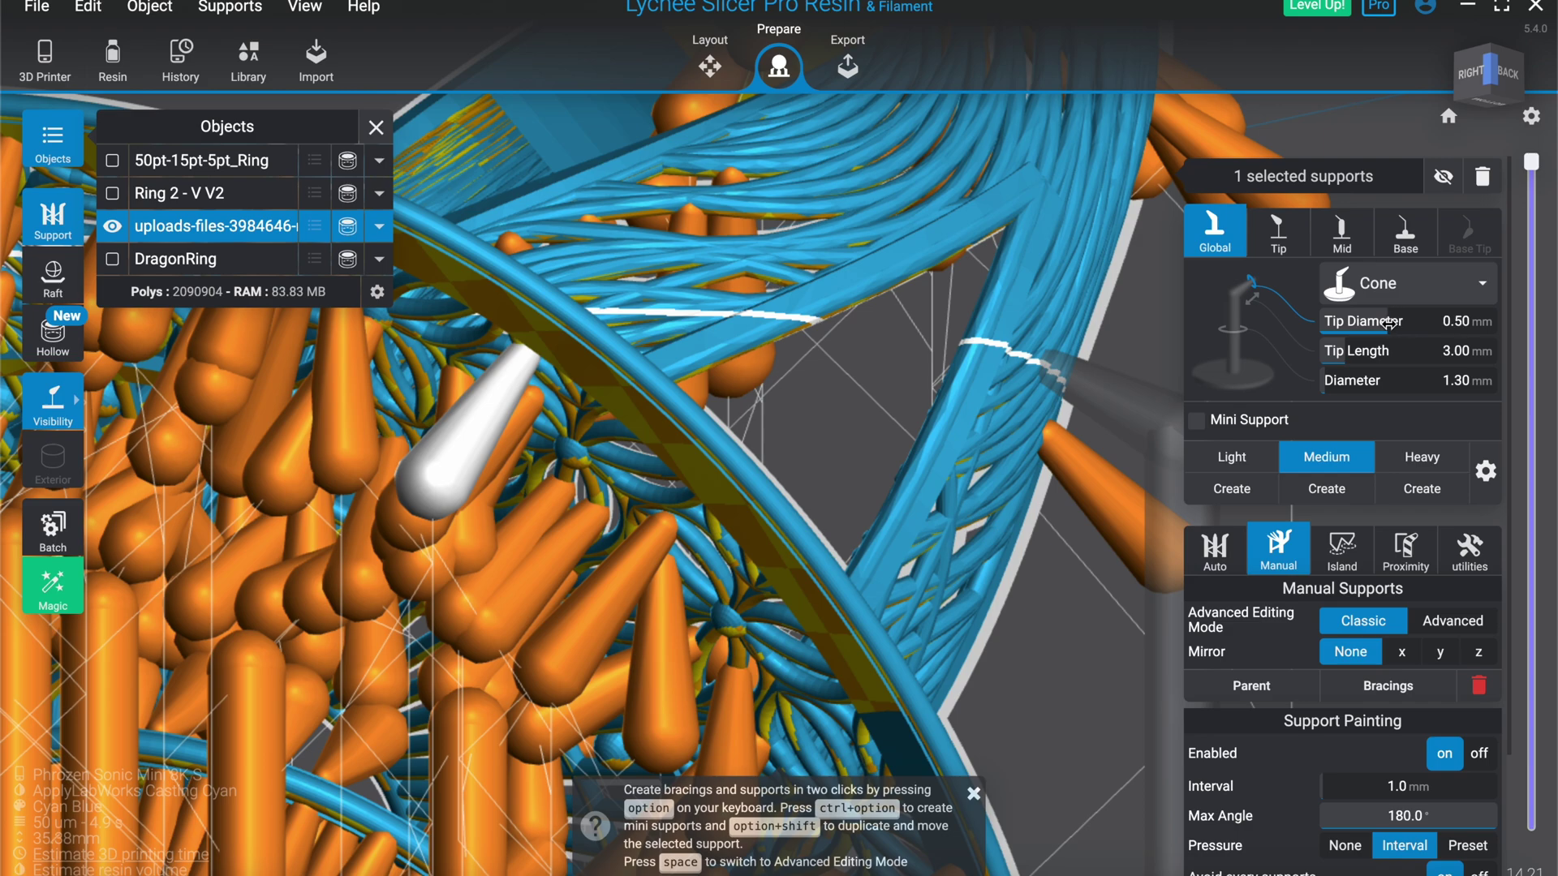
pyautogui.moveTo(617, 365); pyautogui.dragTo(655, 312)
pyautogui.scroll(5, 655, 312)
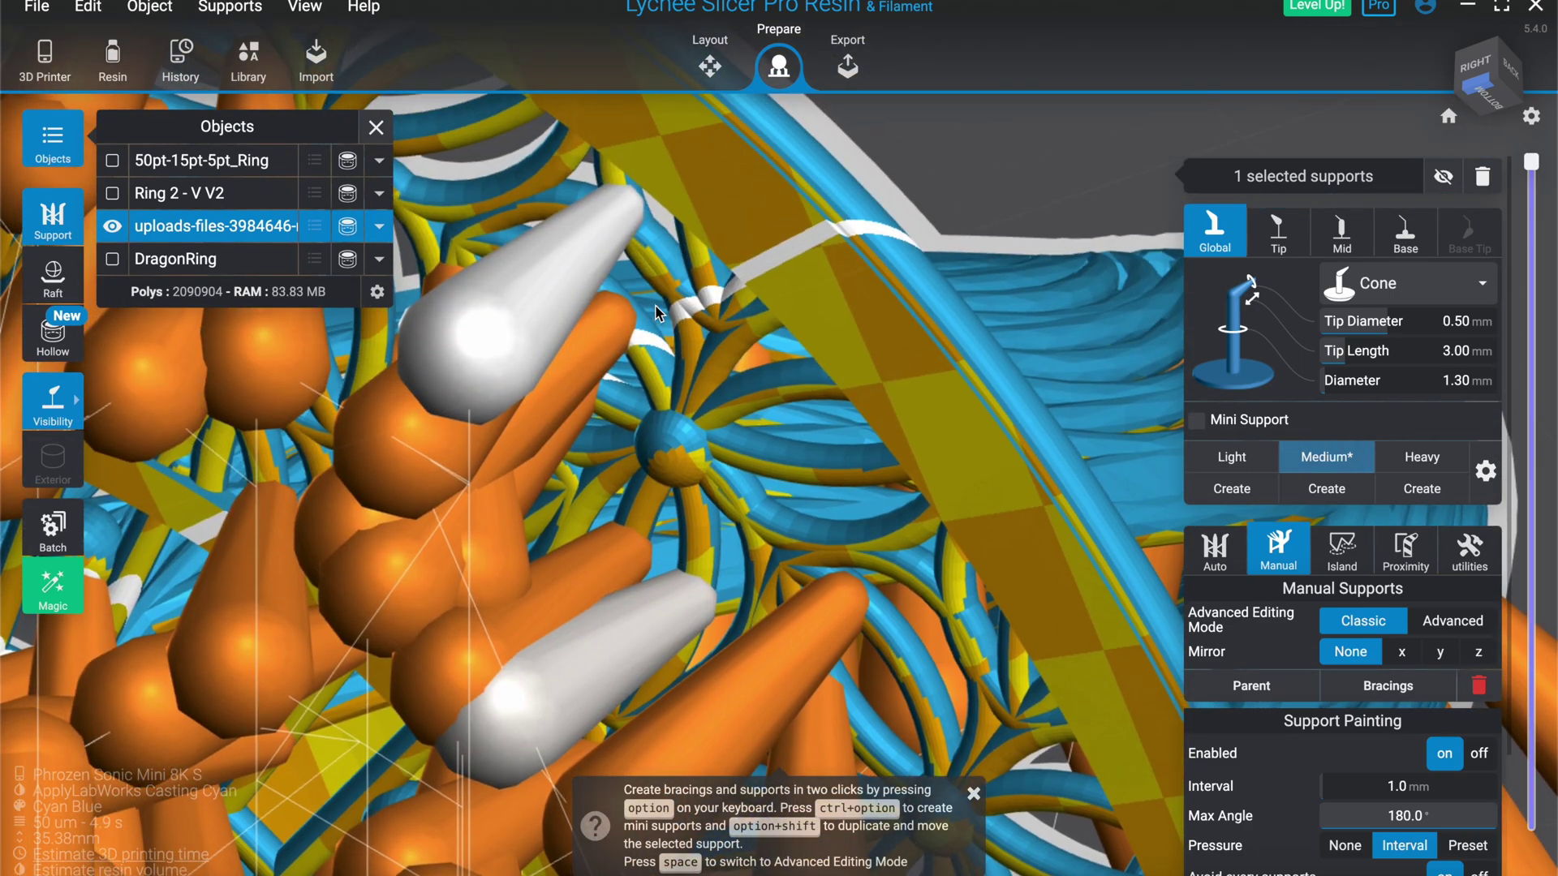
pyautogui.scroll(5, 655, 305)
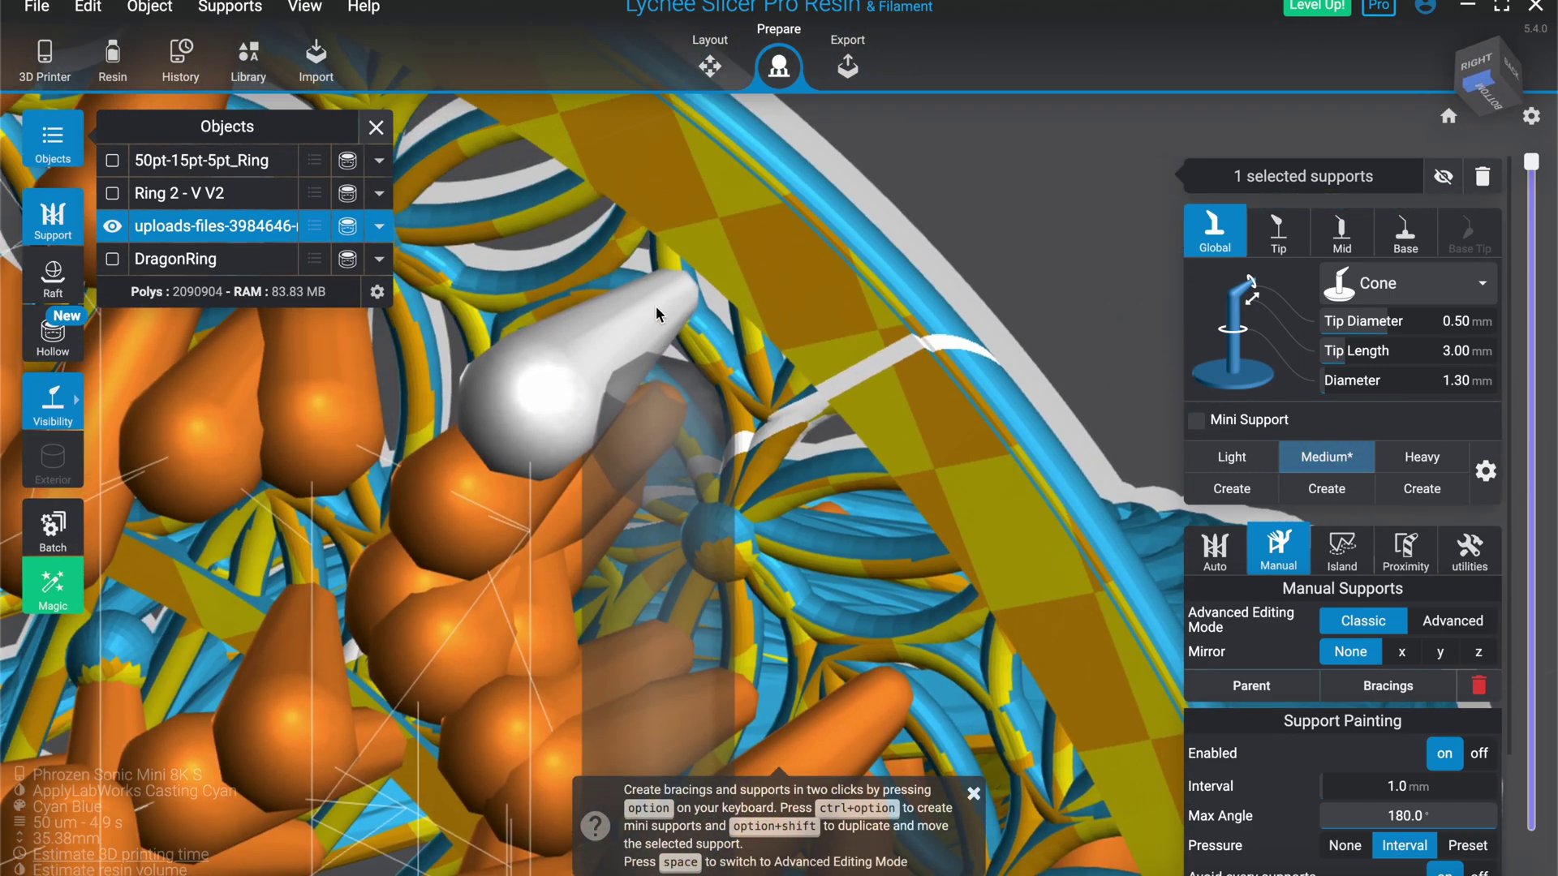
pyautogui.moveTo(656, 305); pyautogui.dragTo(661, 235)
pyautogui.scroll(-5, 661, 235)
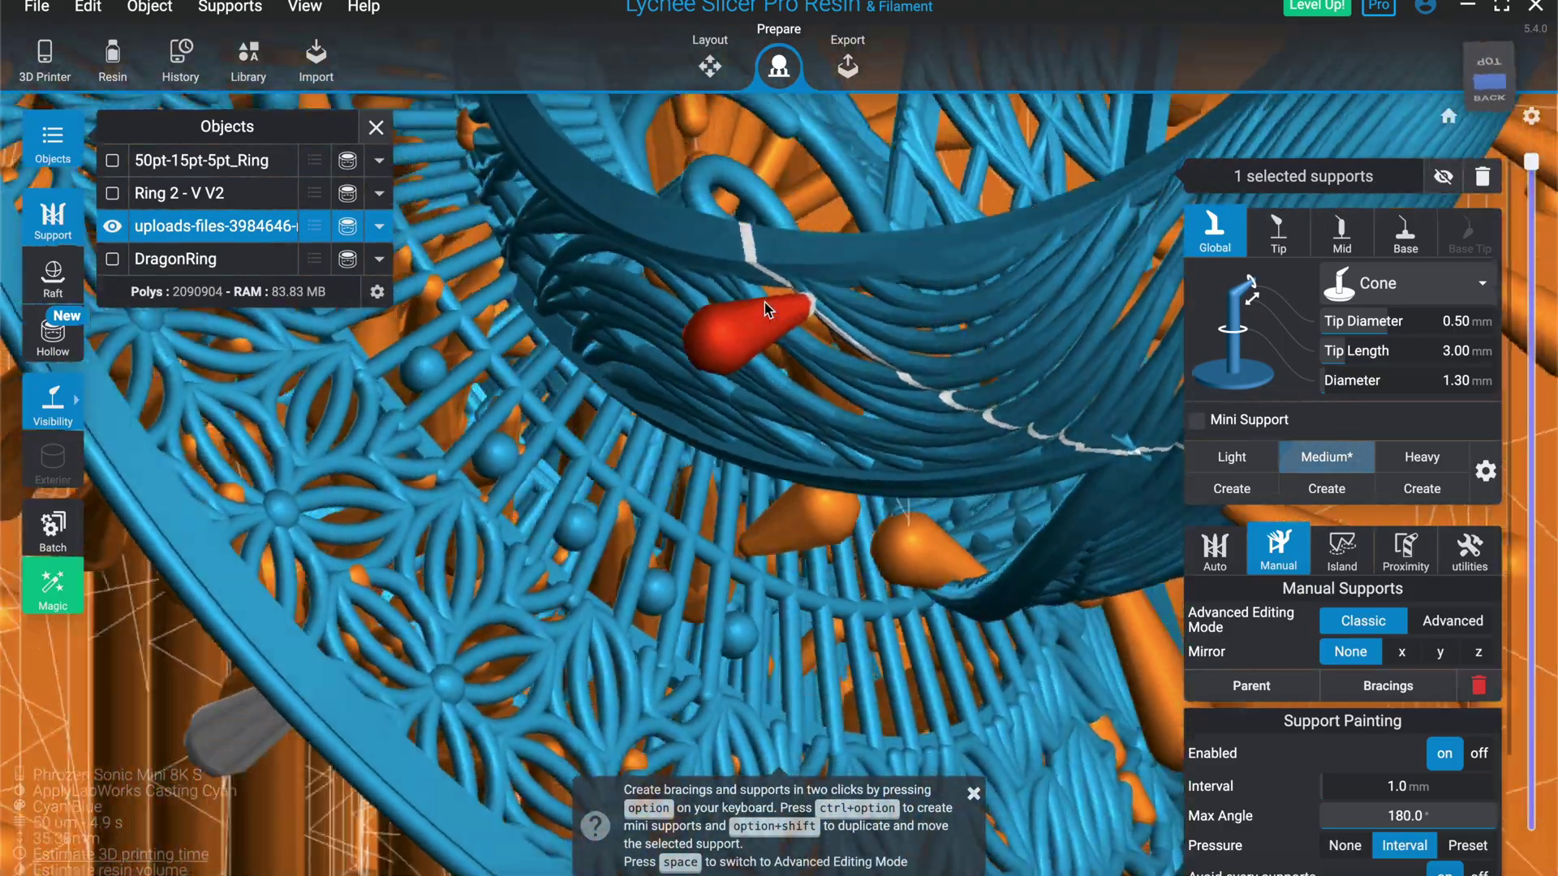
pyautogui.moveTo(766, 309); pyautogui.dragTo(799, 321)
pyautogui.scroll(-5, 572, 359)
# Check the ring from the angled front, underside and right-back preset views
pyautogui.press('1')
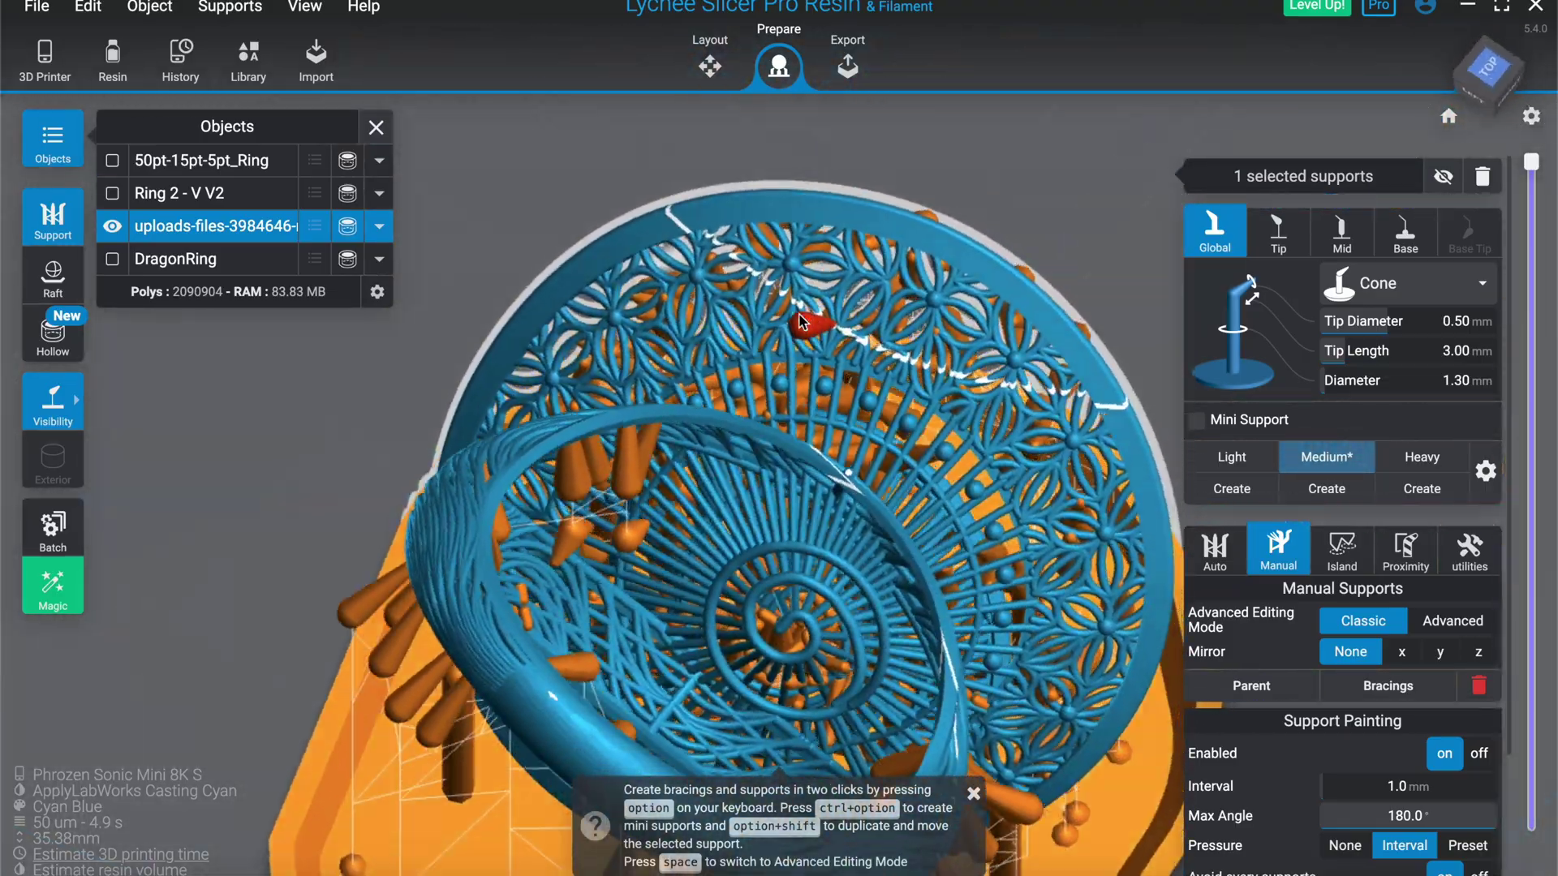
pyautogui.press('6')
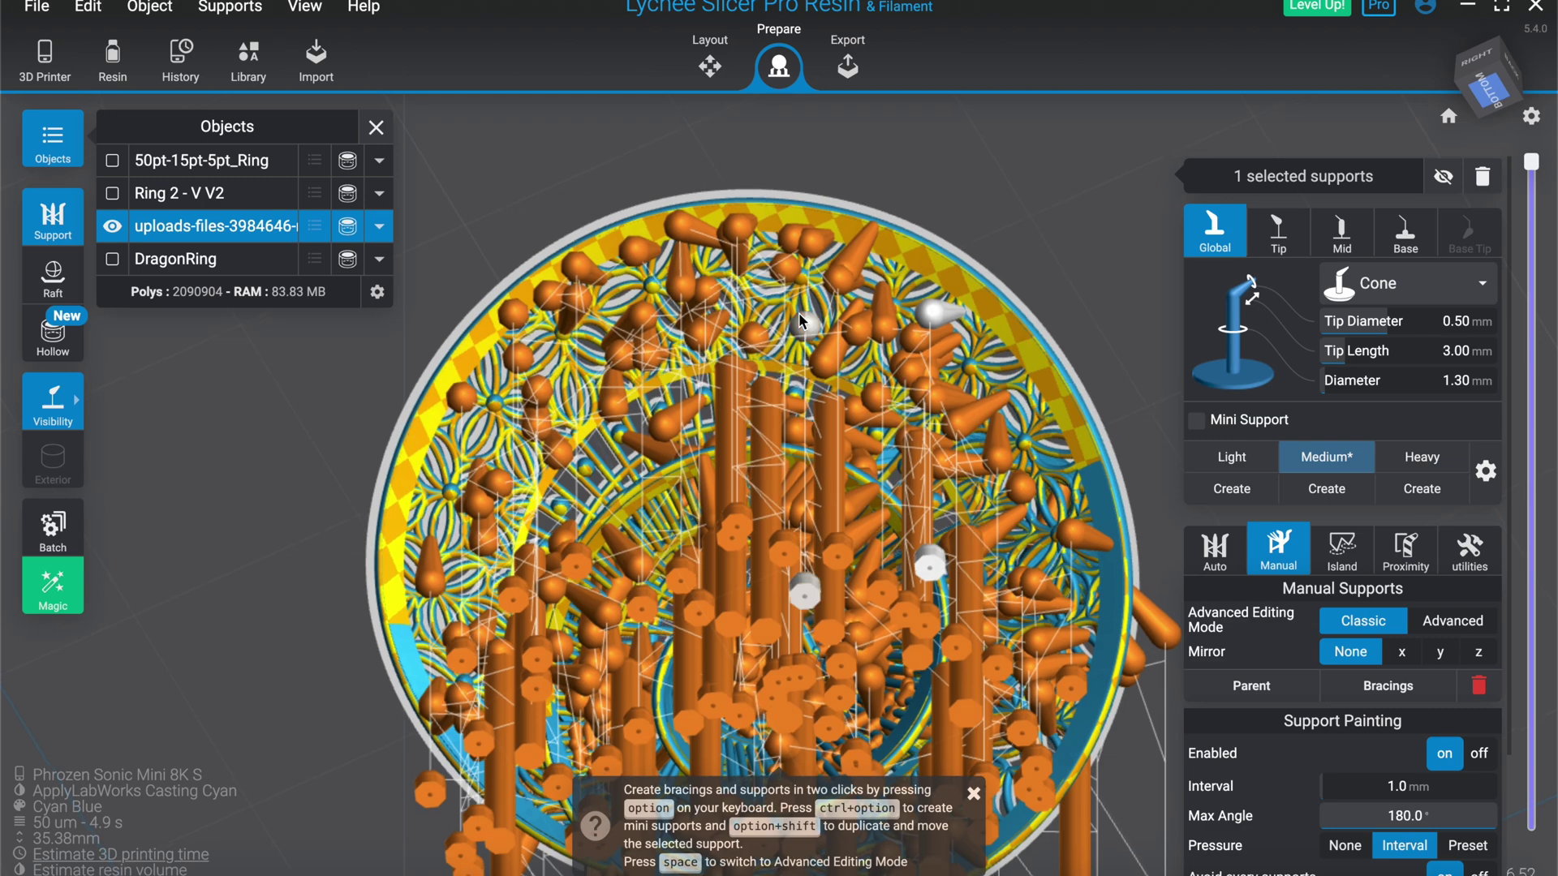
pyautogui.press('4')
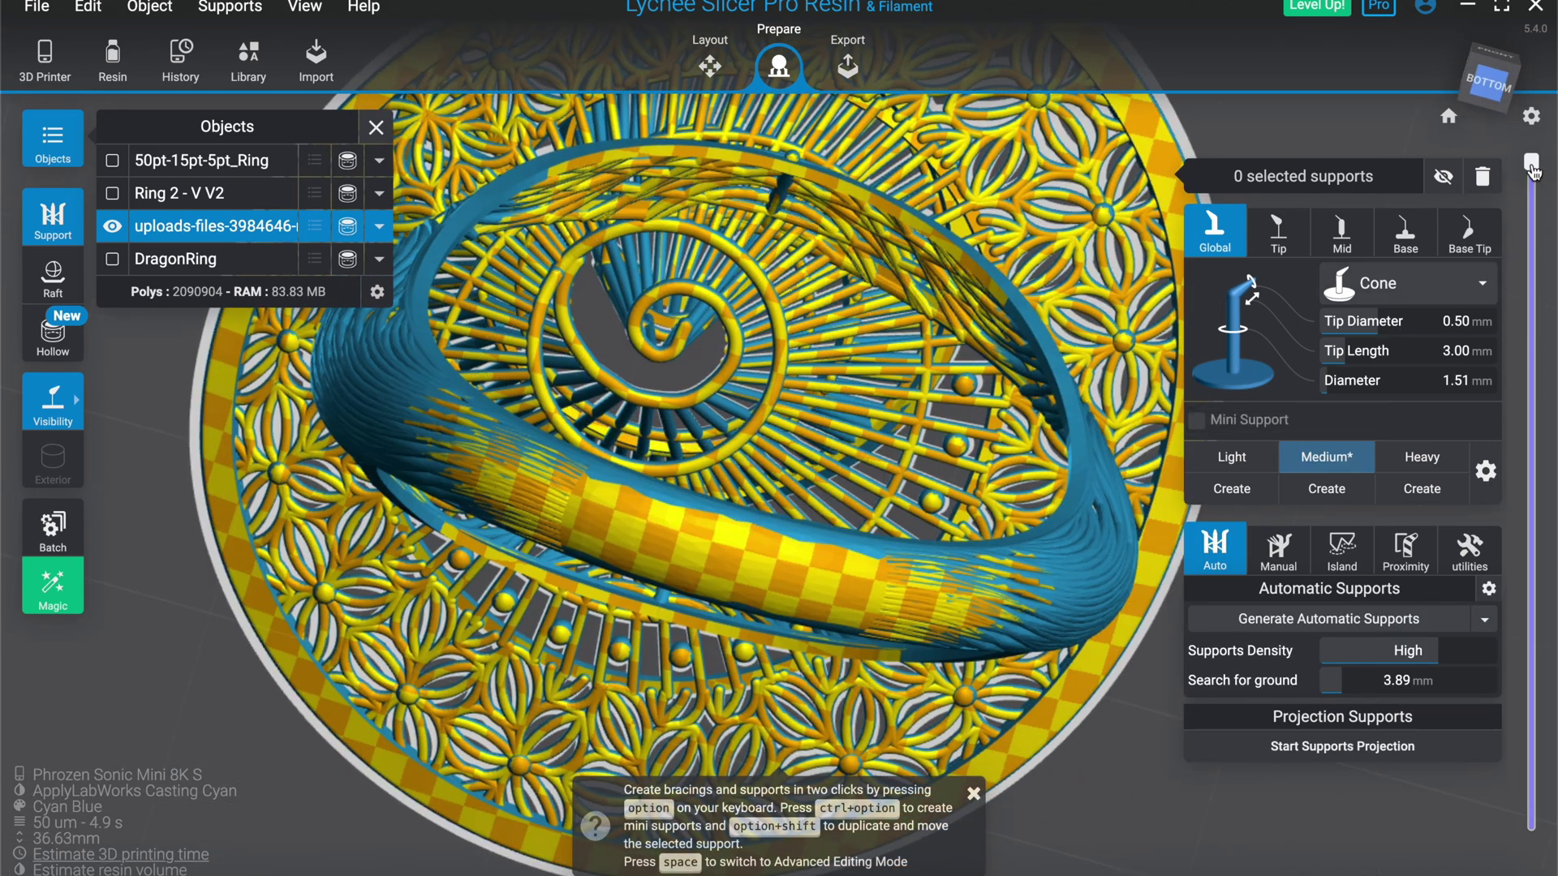
# Cut the layer preview to layer 69, then raise it through 130 to 166, viewing supports sideways
pyautogui.moveTo(1533, 171); pyautogui.dragTo(1525, 770)
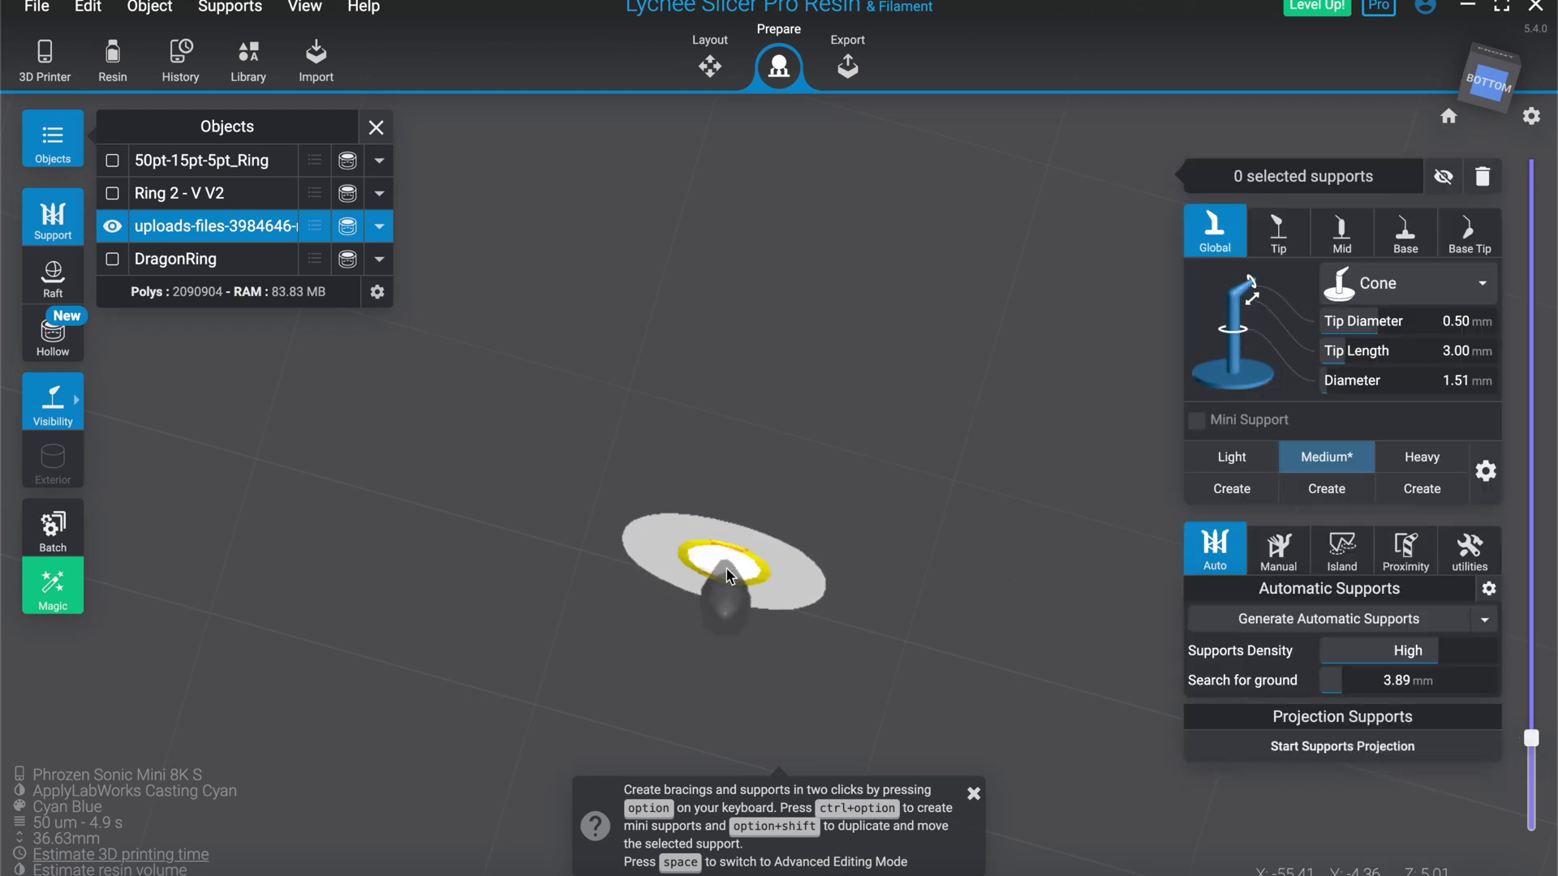
pyautogui.moveTo(1531, 738); pyautogui.dragTo(1536, 712)
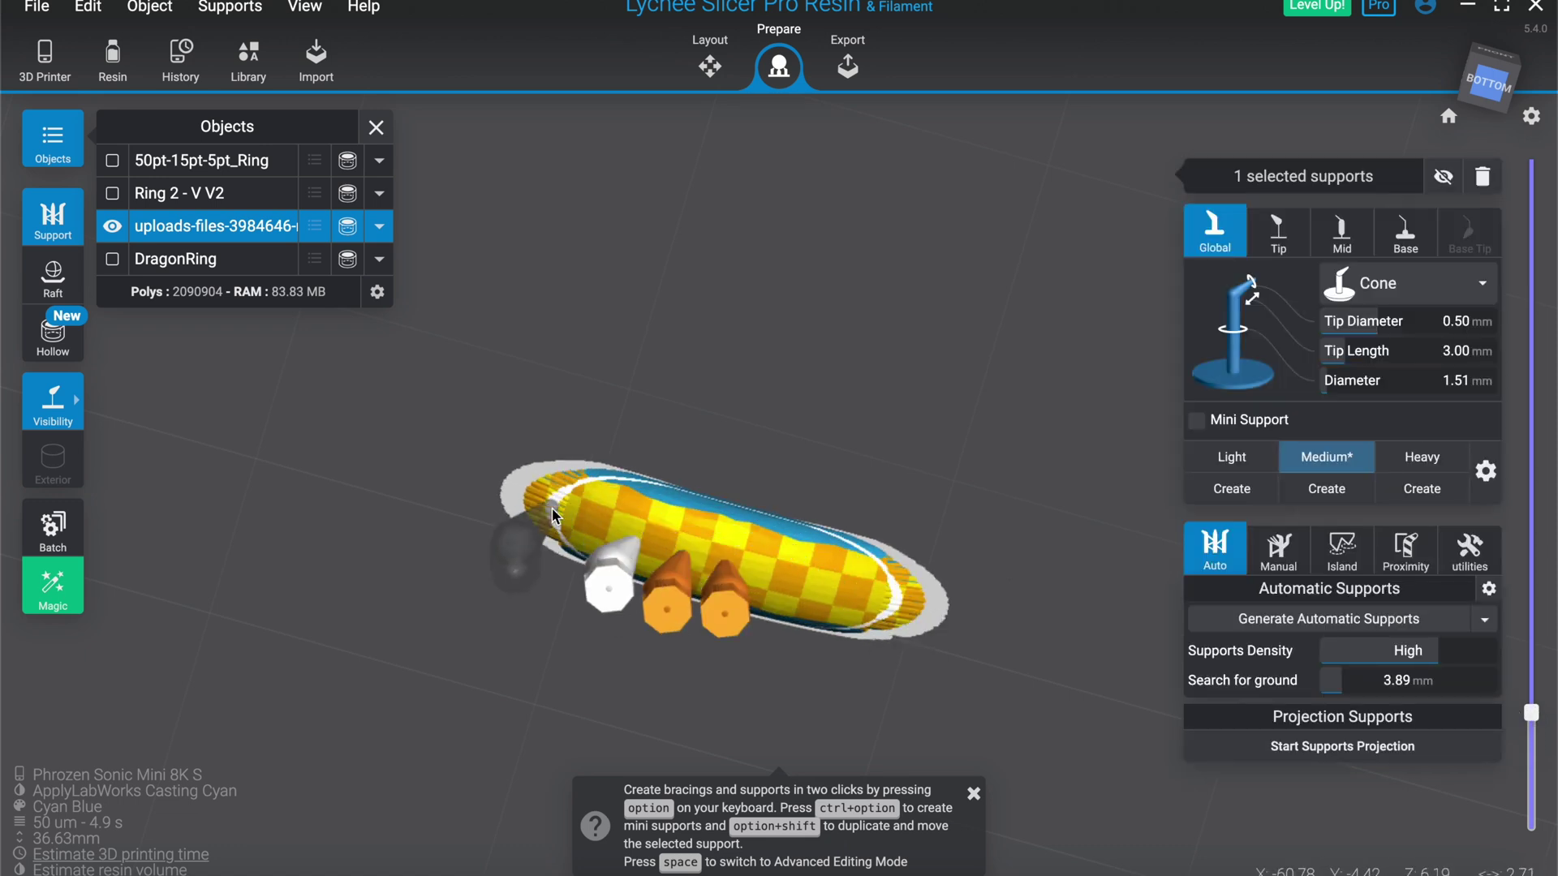
pyautogui.scroll(3, 552, 510)
pyautogui.moveTo(514, 505); pyautogui.dragTo(1021, 659)
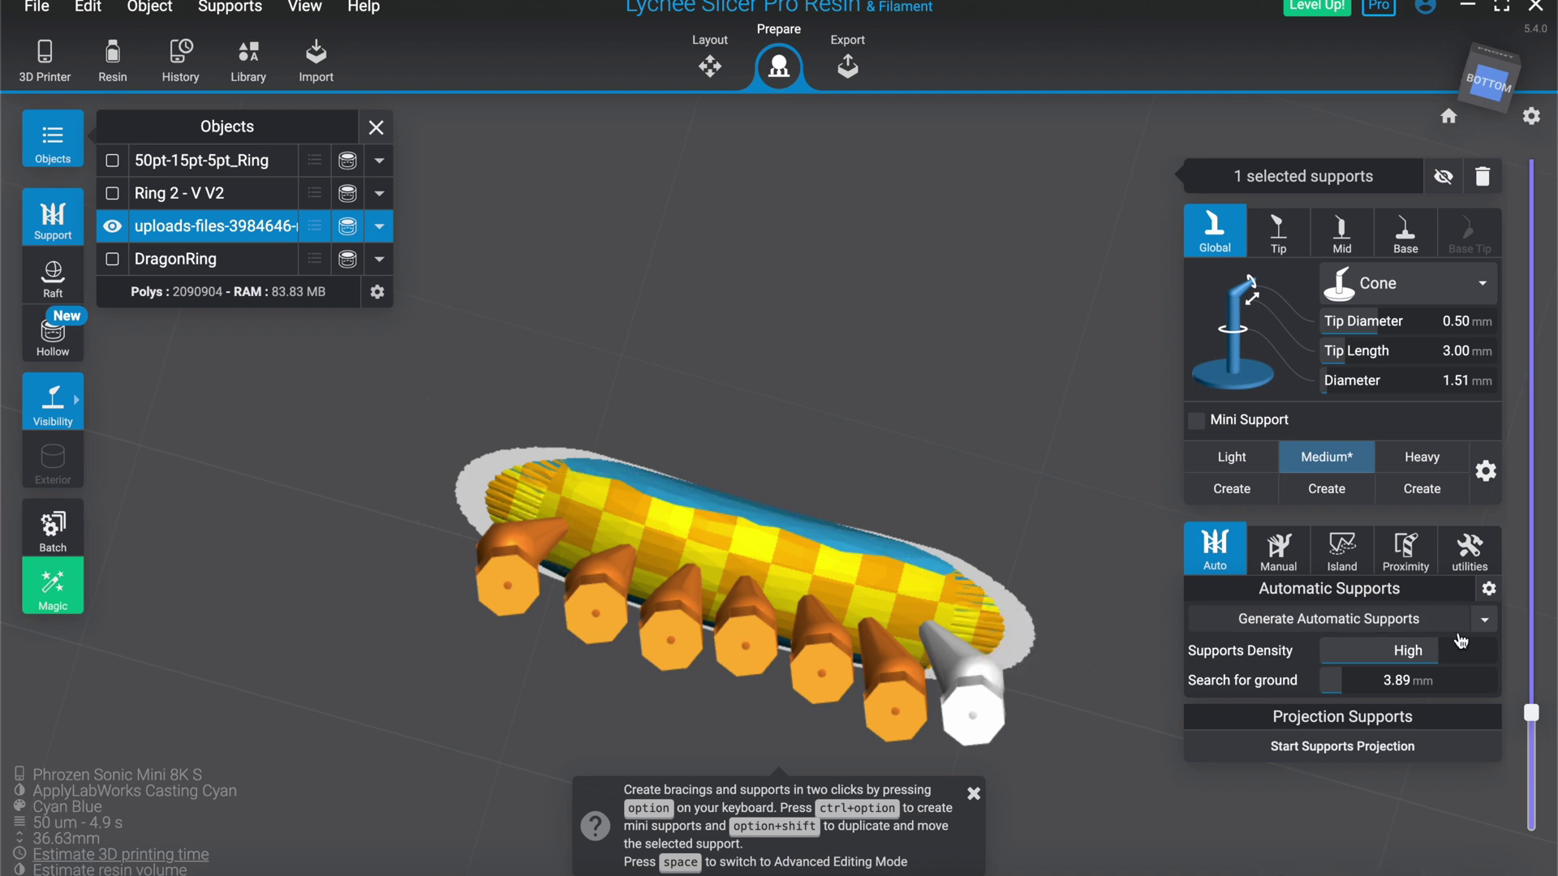
pyautogui.moveTo(1529, 713); pyautogui.dragTo(1531, 670)
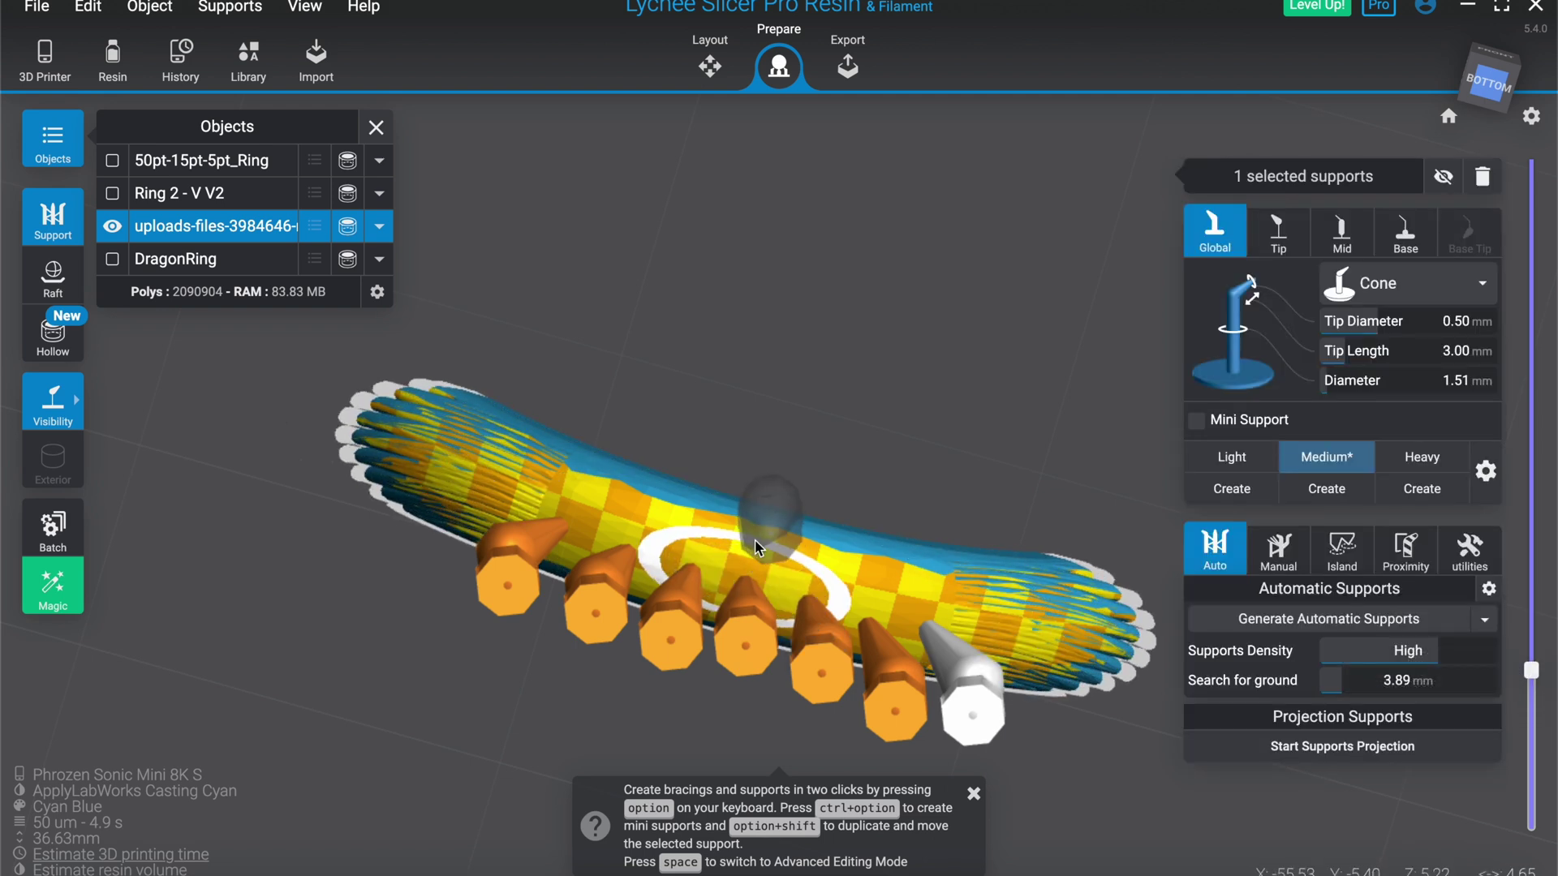
pyautogui.moveTo(829, 470); pyautogui.dragTo(922, 313)
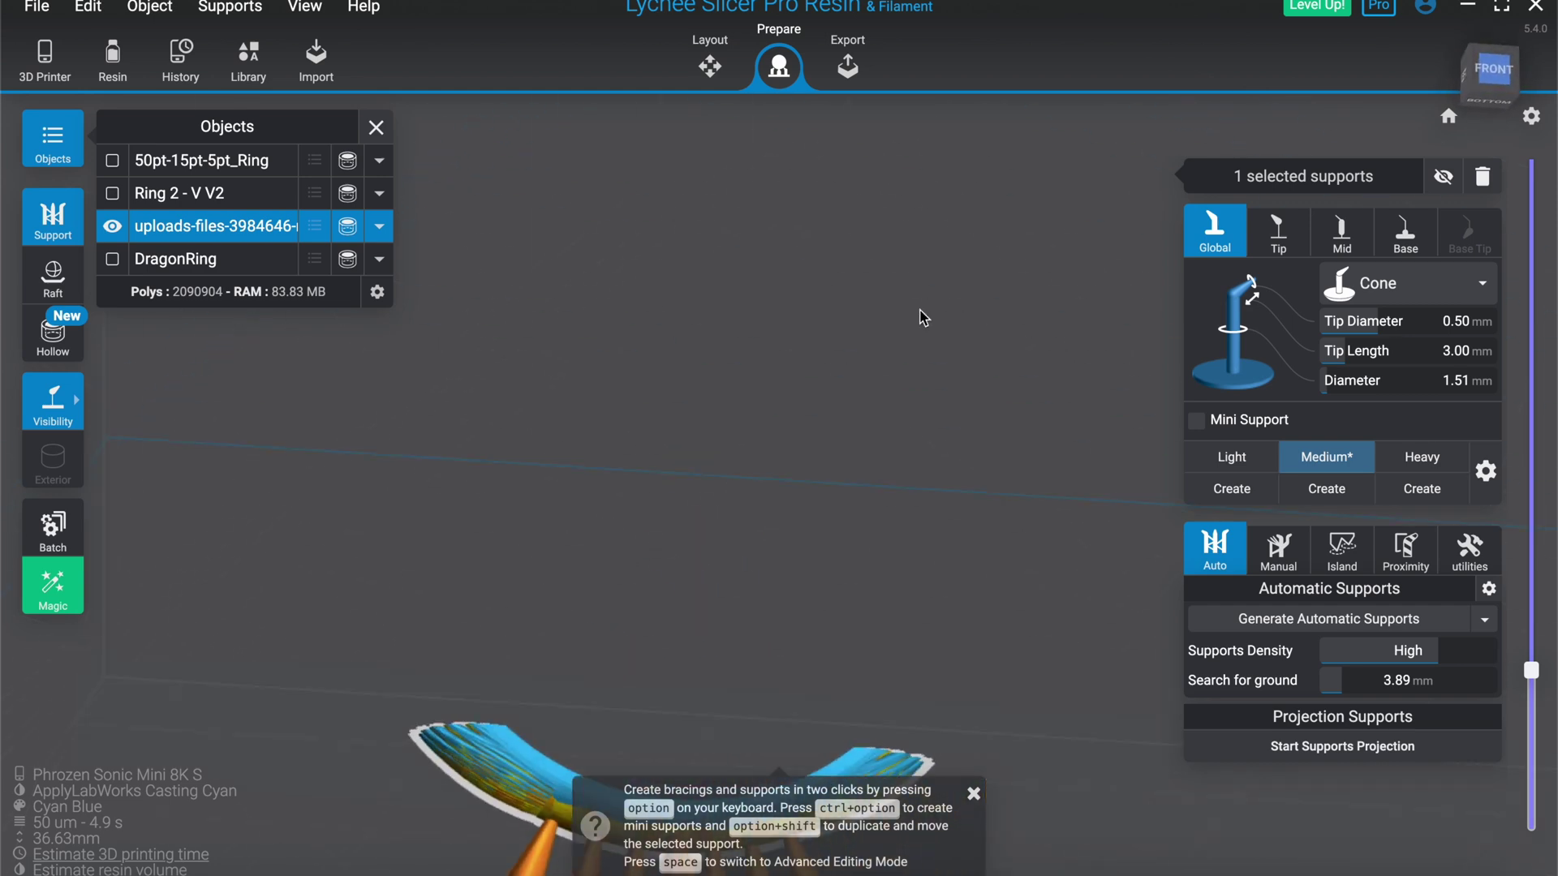
# Keep All support parts visible and turn the ring to face its front
pyautogui.click(52, 399)
pyautogui.click(128, 401)
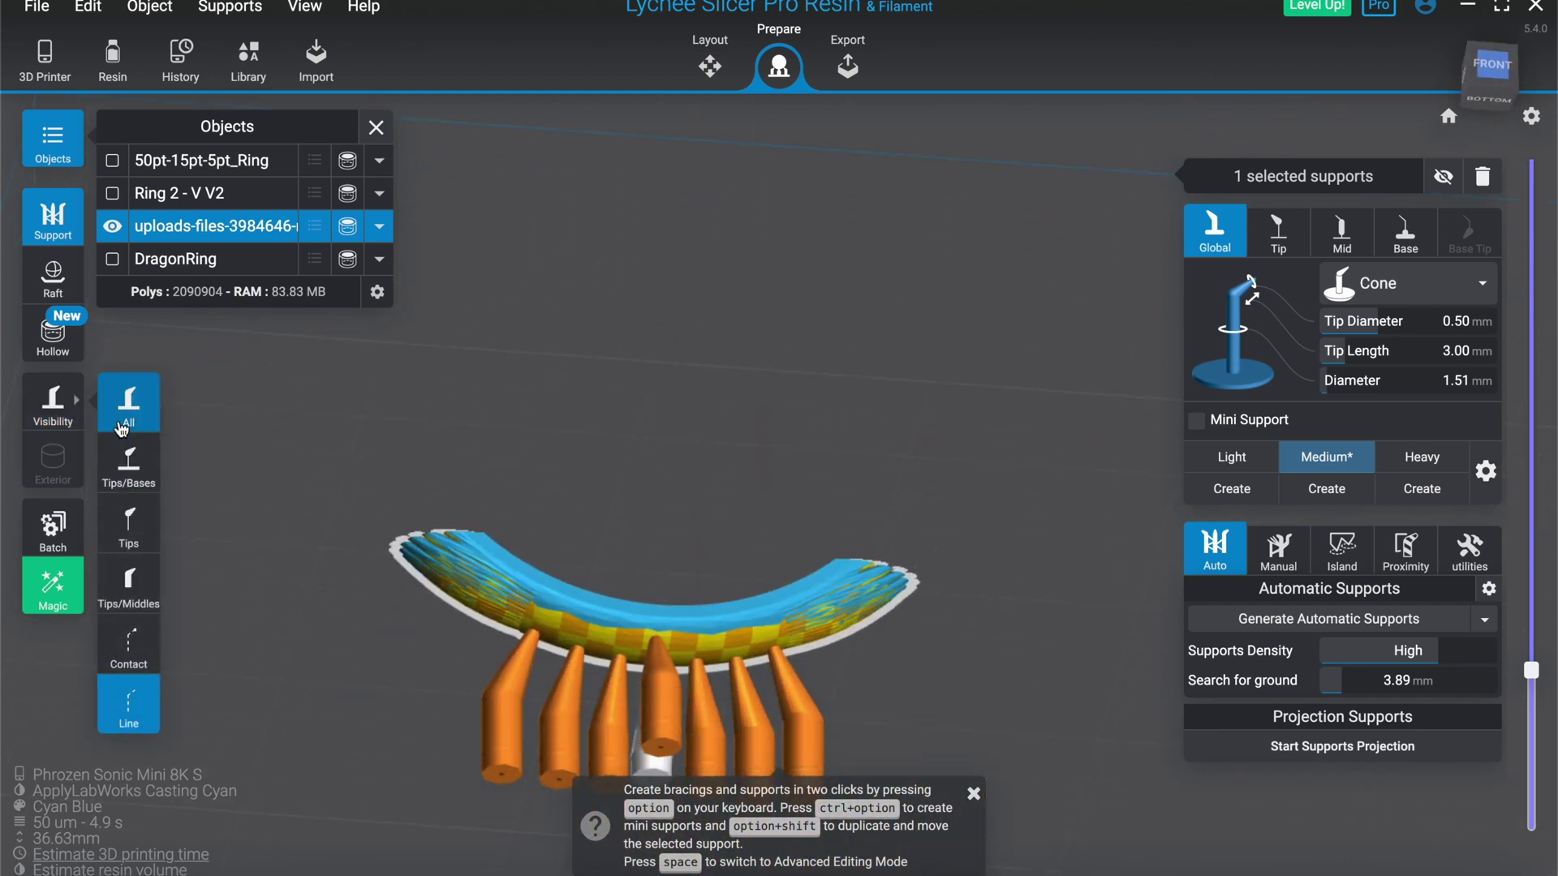
pyautogui.moveTo(566, 465); pyautogui.dragTo(665, 446)
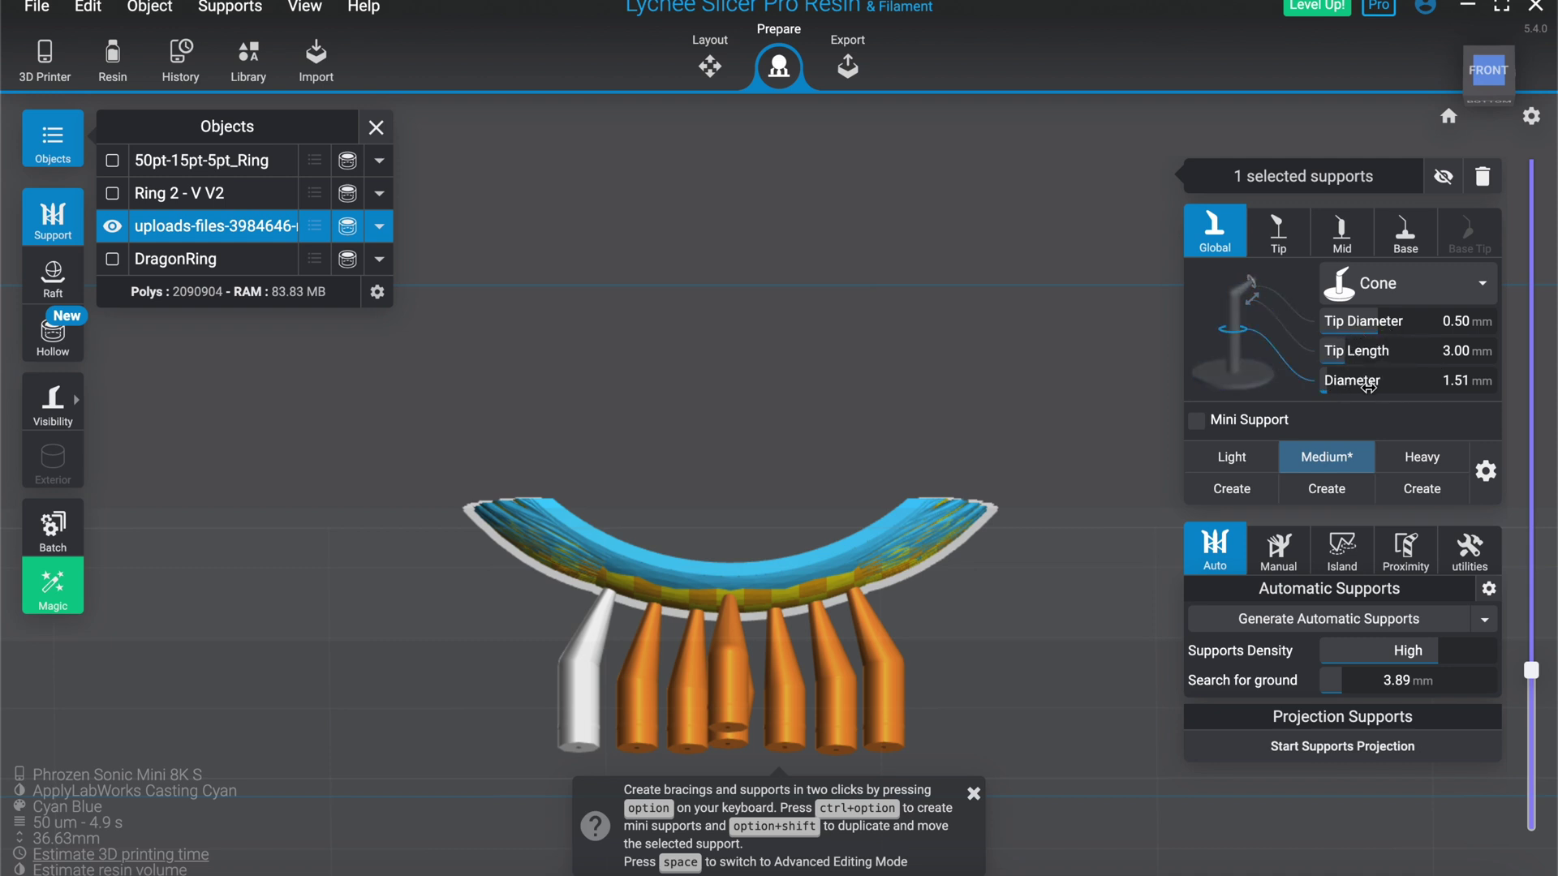
pyautogui.scroll(5, 1102, 412)
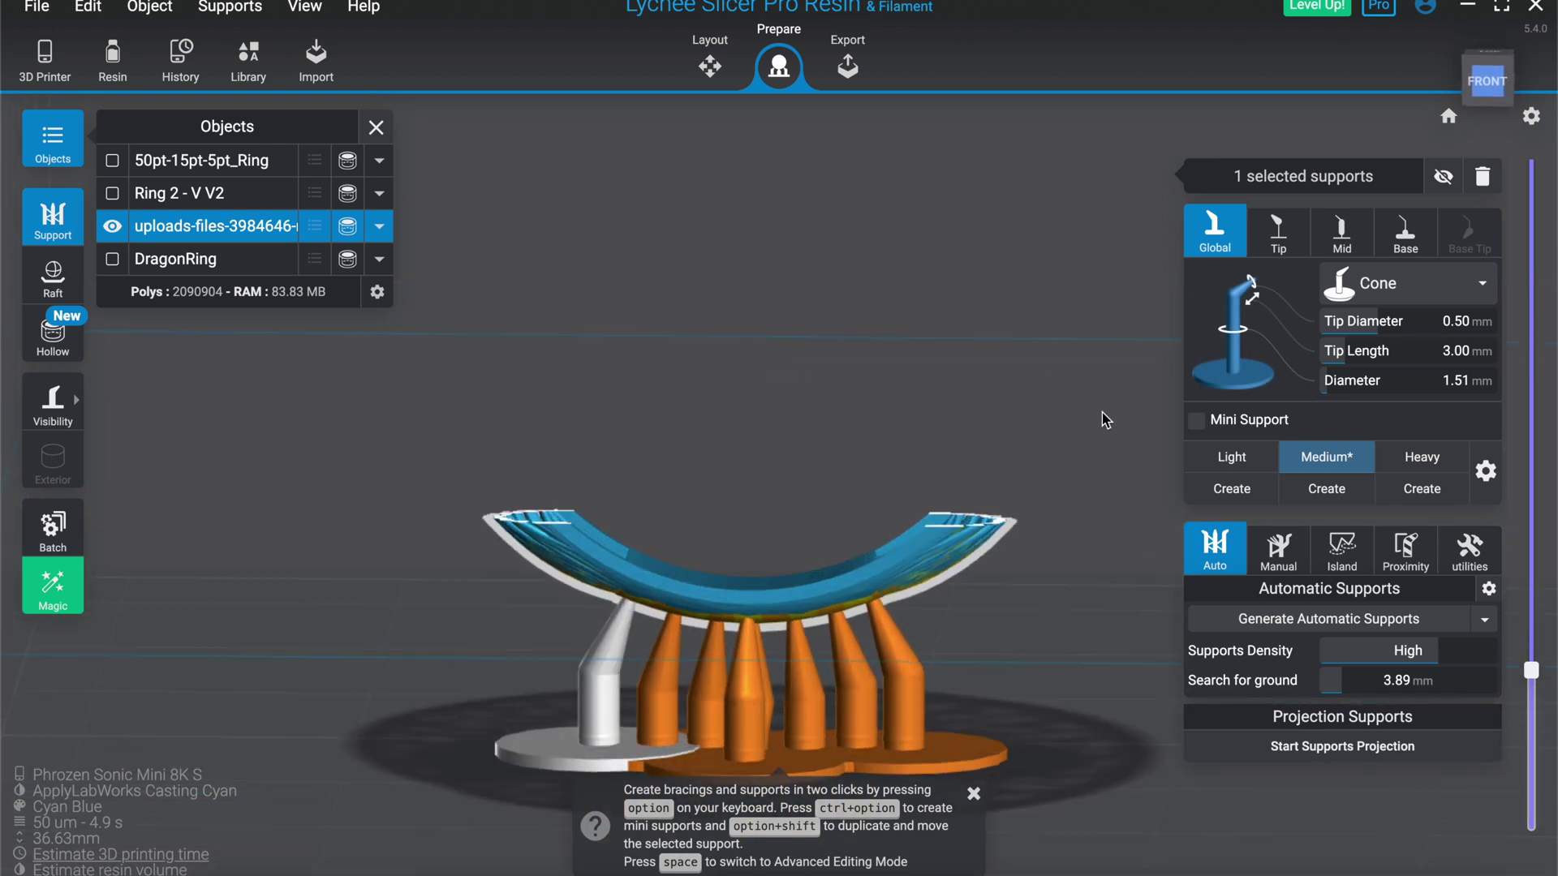
# Raise the layer preview past layer 313 and view the ring from below
pyautogui.moveTo(1538, 682); pyautogui.dragTo(1546, 614)
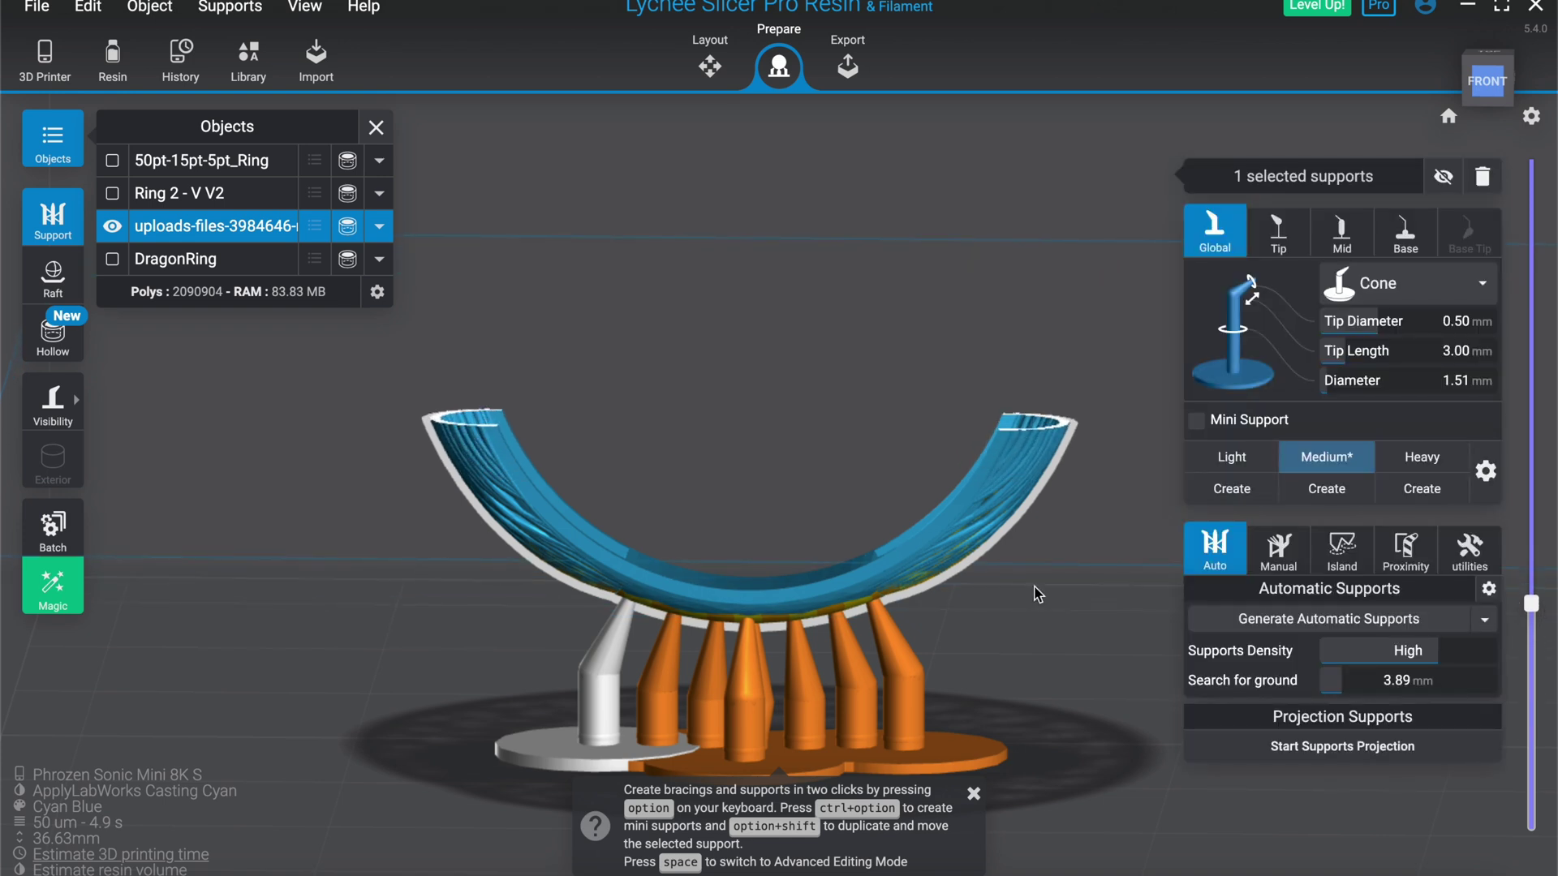
pyautogui.scroll(-5, 1038, 594)
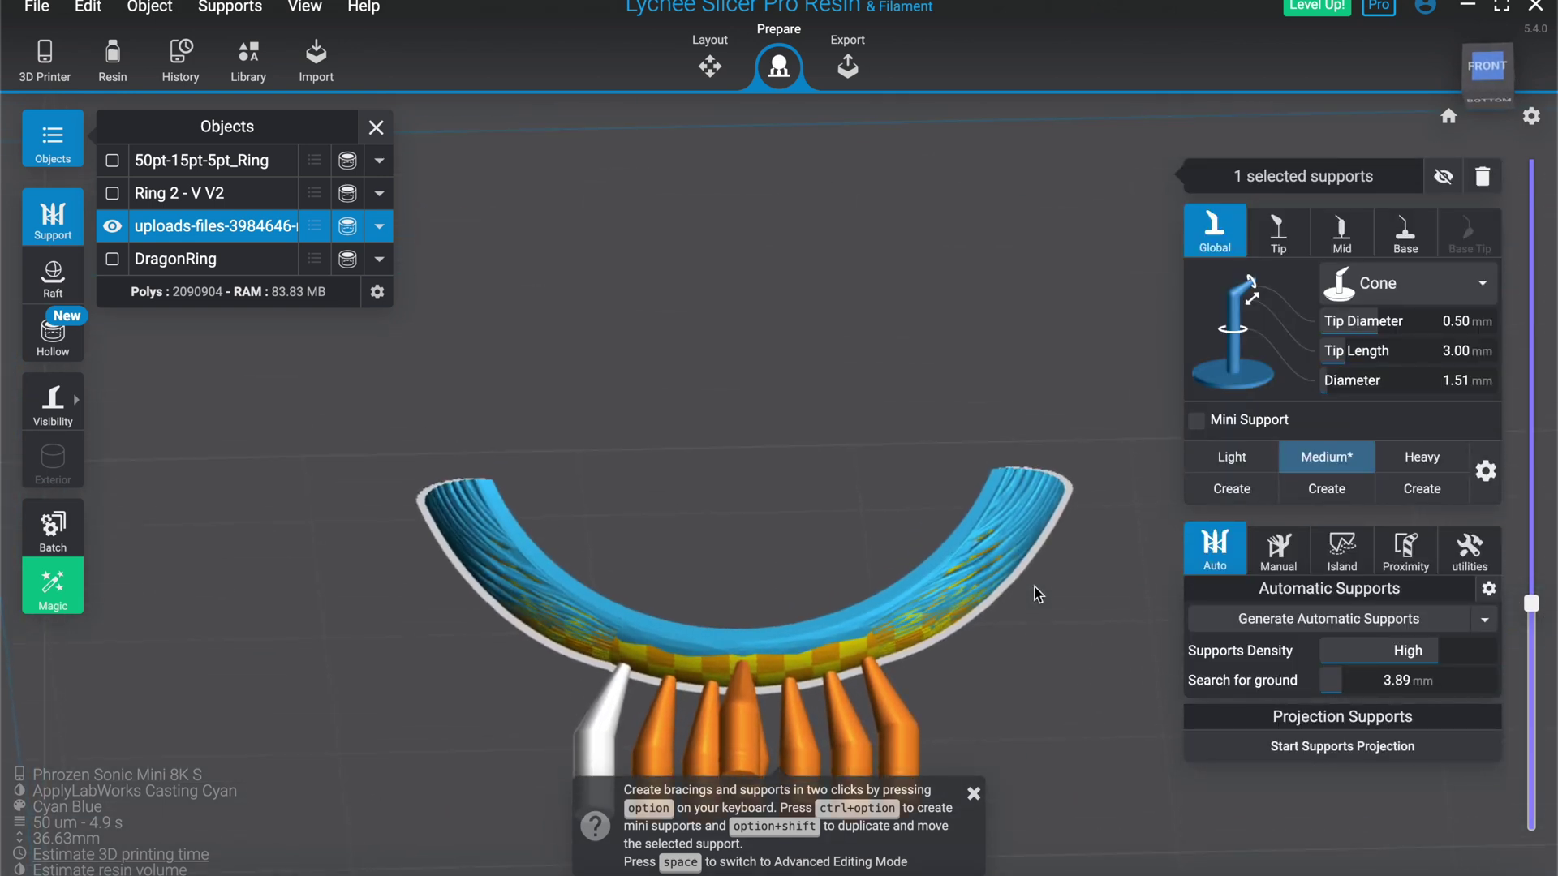
pyautogui.moveTo(1535, 603); pyautogui.dragTo(1551, 503)
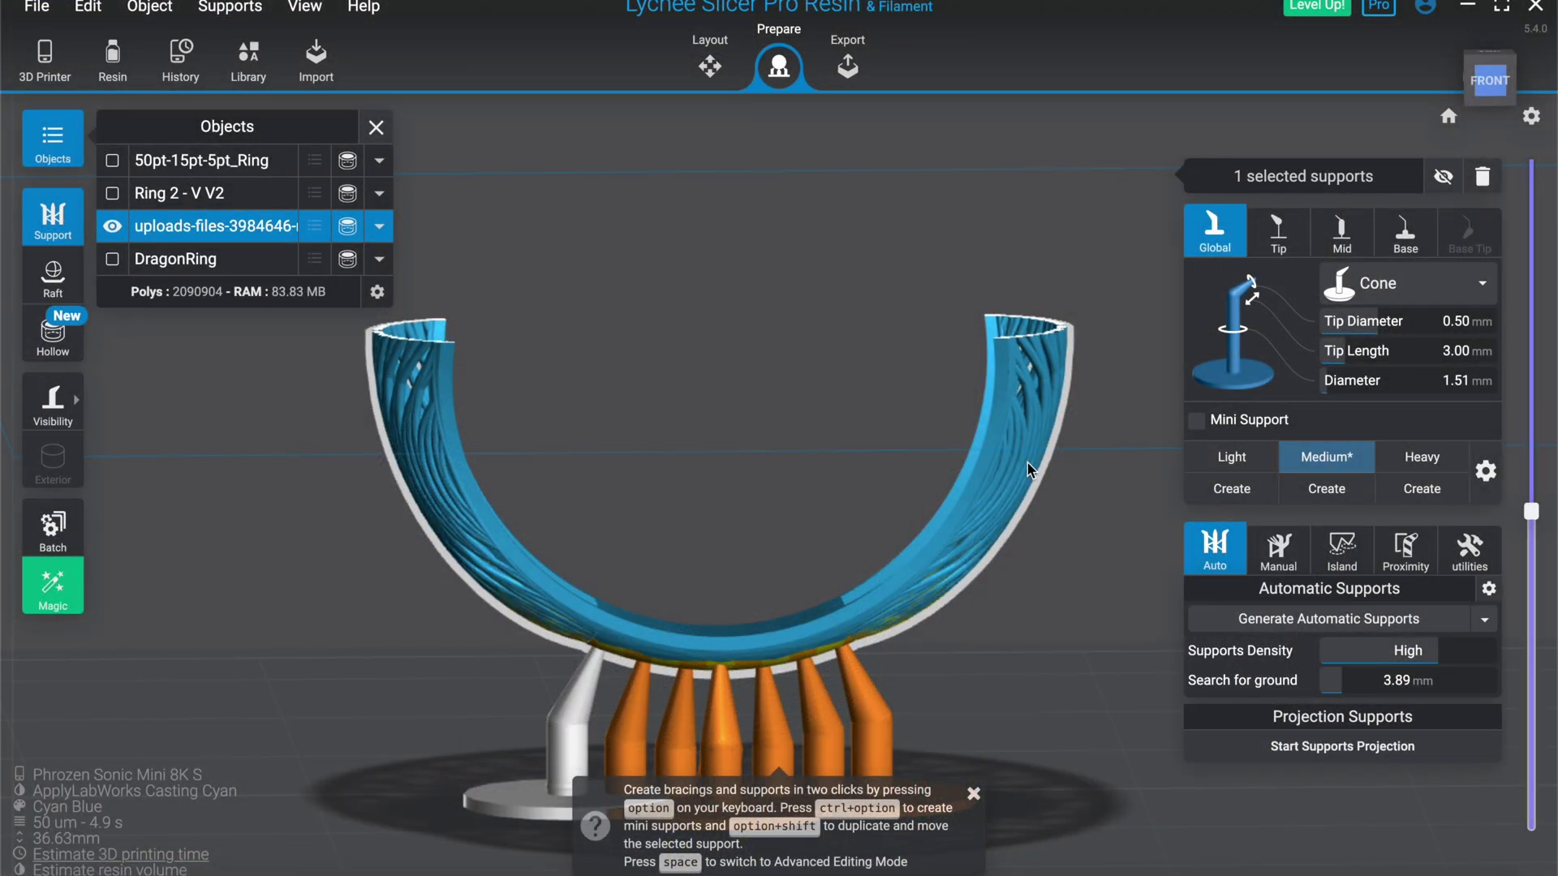
pyautogui.moveTo(1027, 462)
pyautogui.mouseDown(button='right')
pyautogui.moveTo(1028, 414)
pyautogui.moveTo(1031, 471)
pyautogui.mouseUp(button='right')
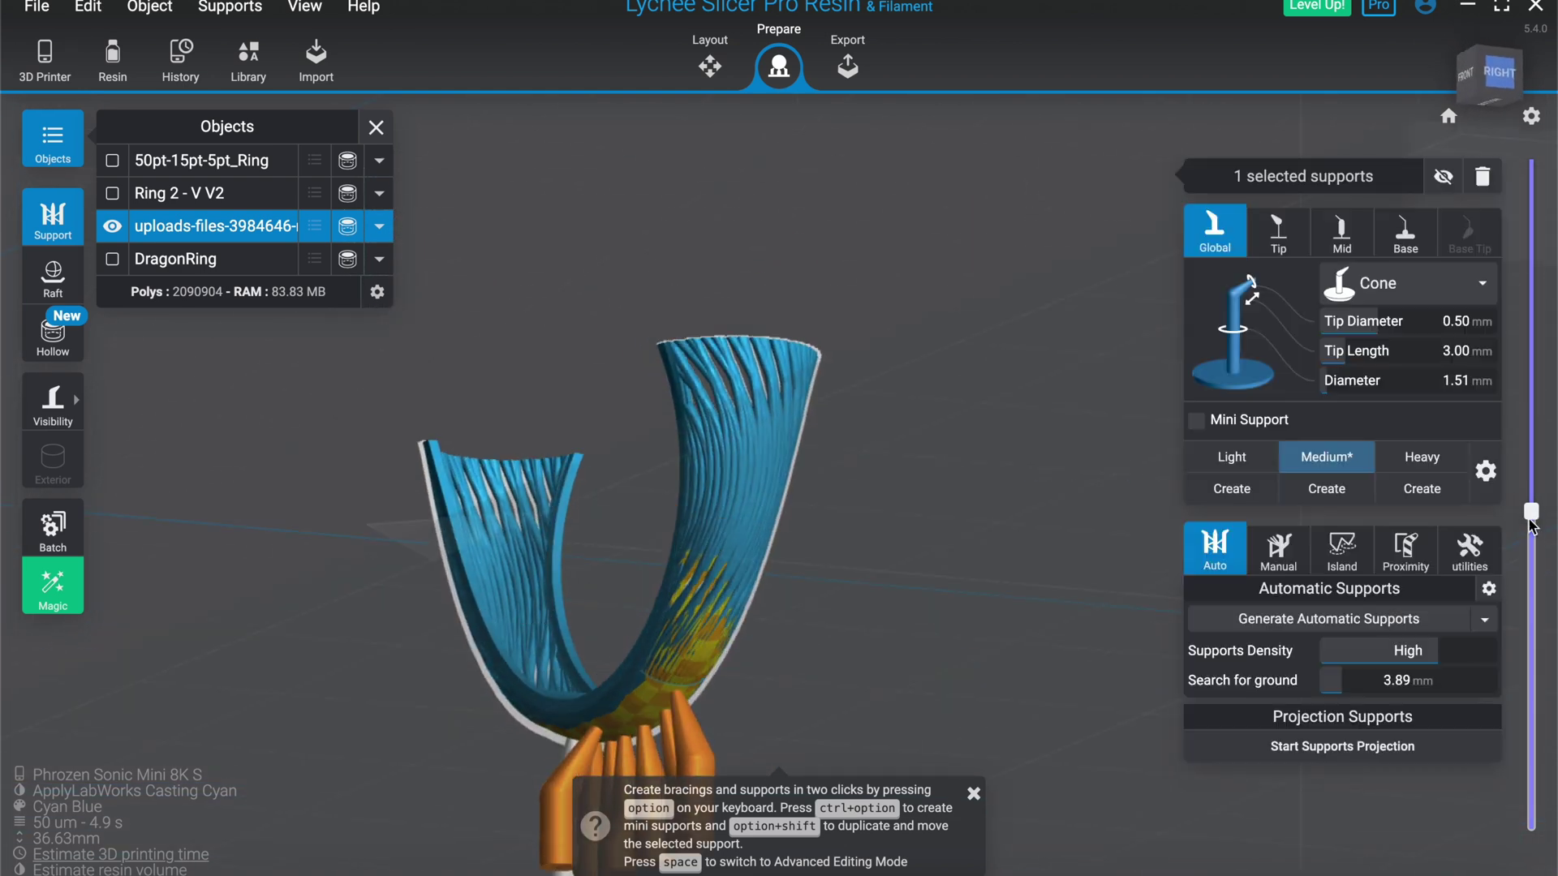
pyautogui.moveTo(1530, 524); pyautogui.dragTo(1532, 372)
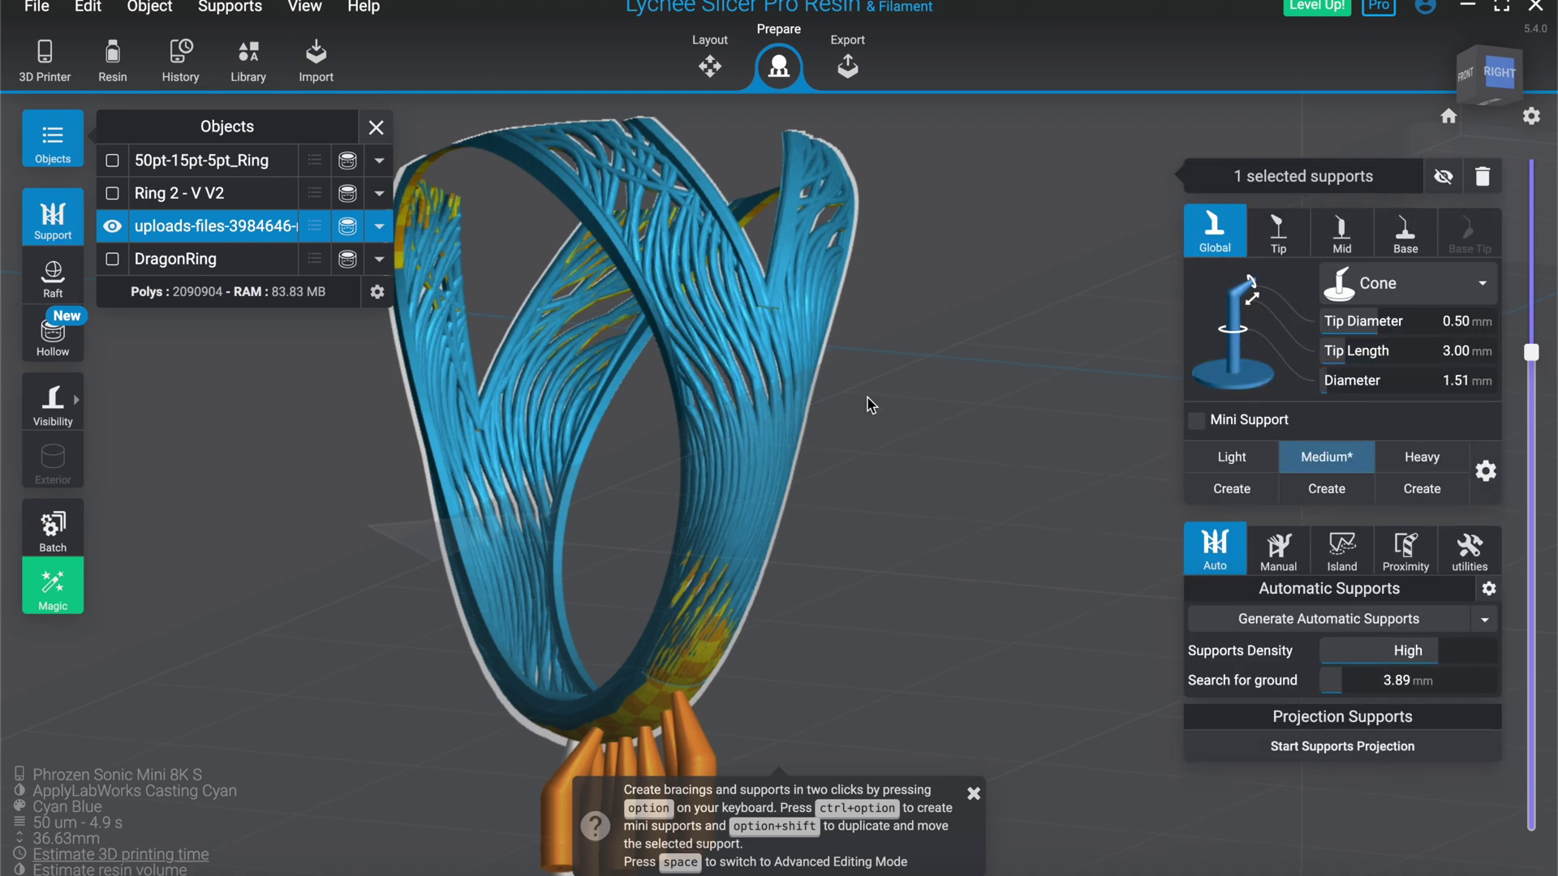
pyautogui.scroll(5, 868, 397)
# Place two supports on the ring's inner top edge
pyautogui.moveTo(868, 398); pyautogui.dragTo(714, 142)
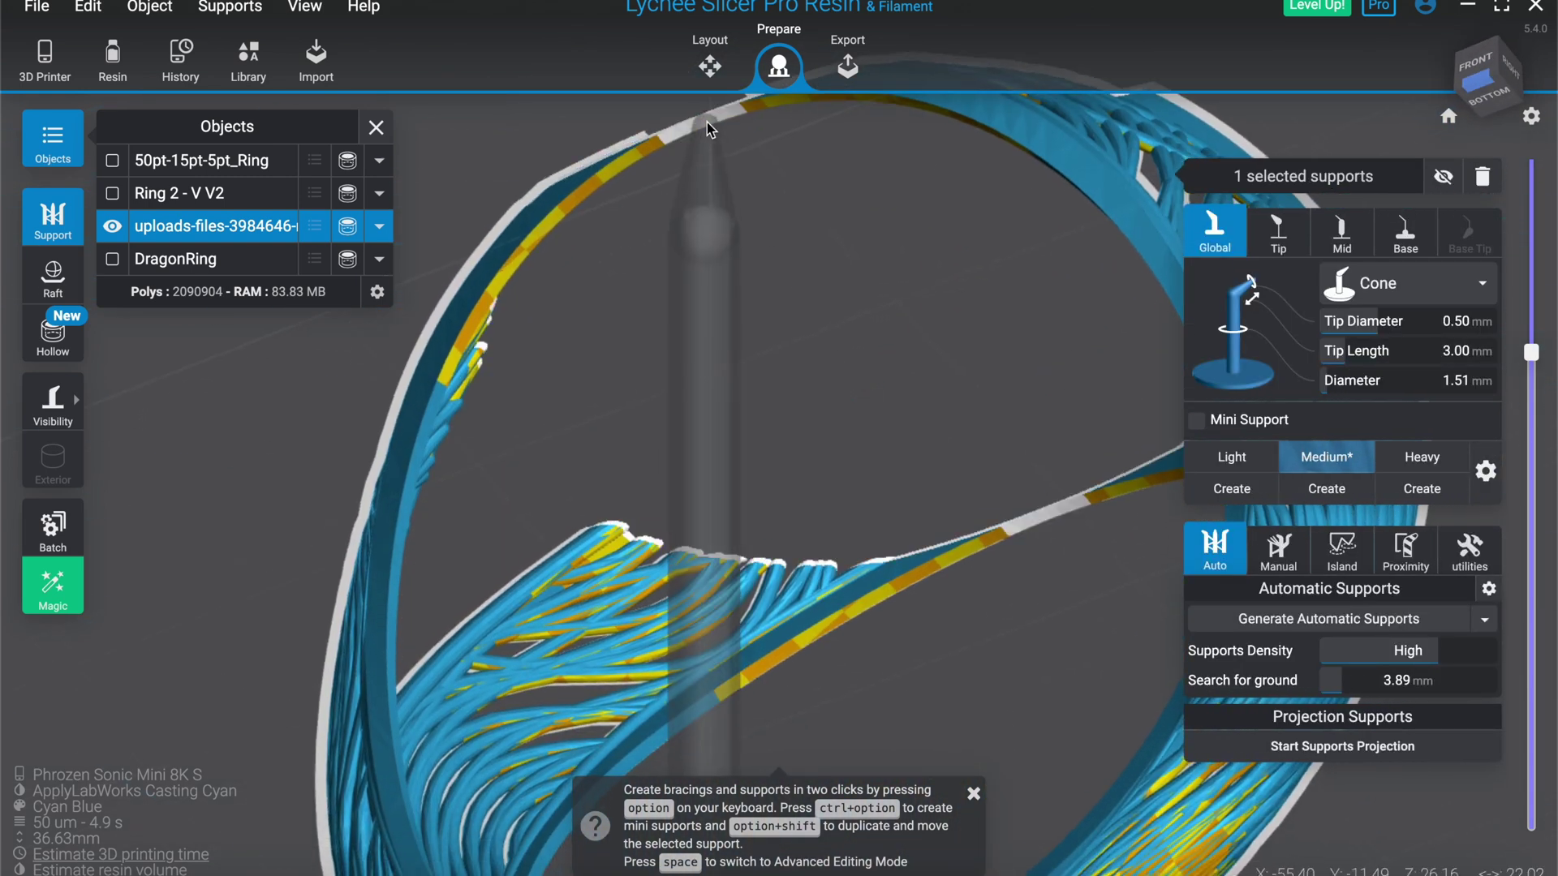
pyautogui.click(706, 130)
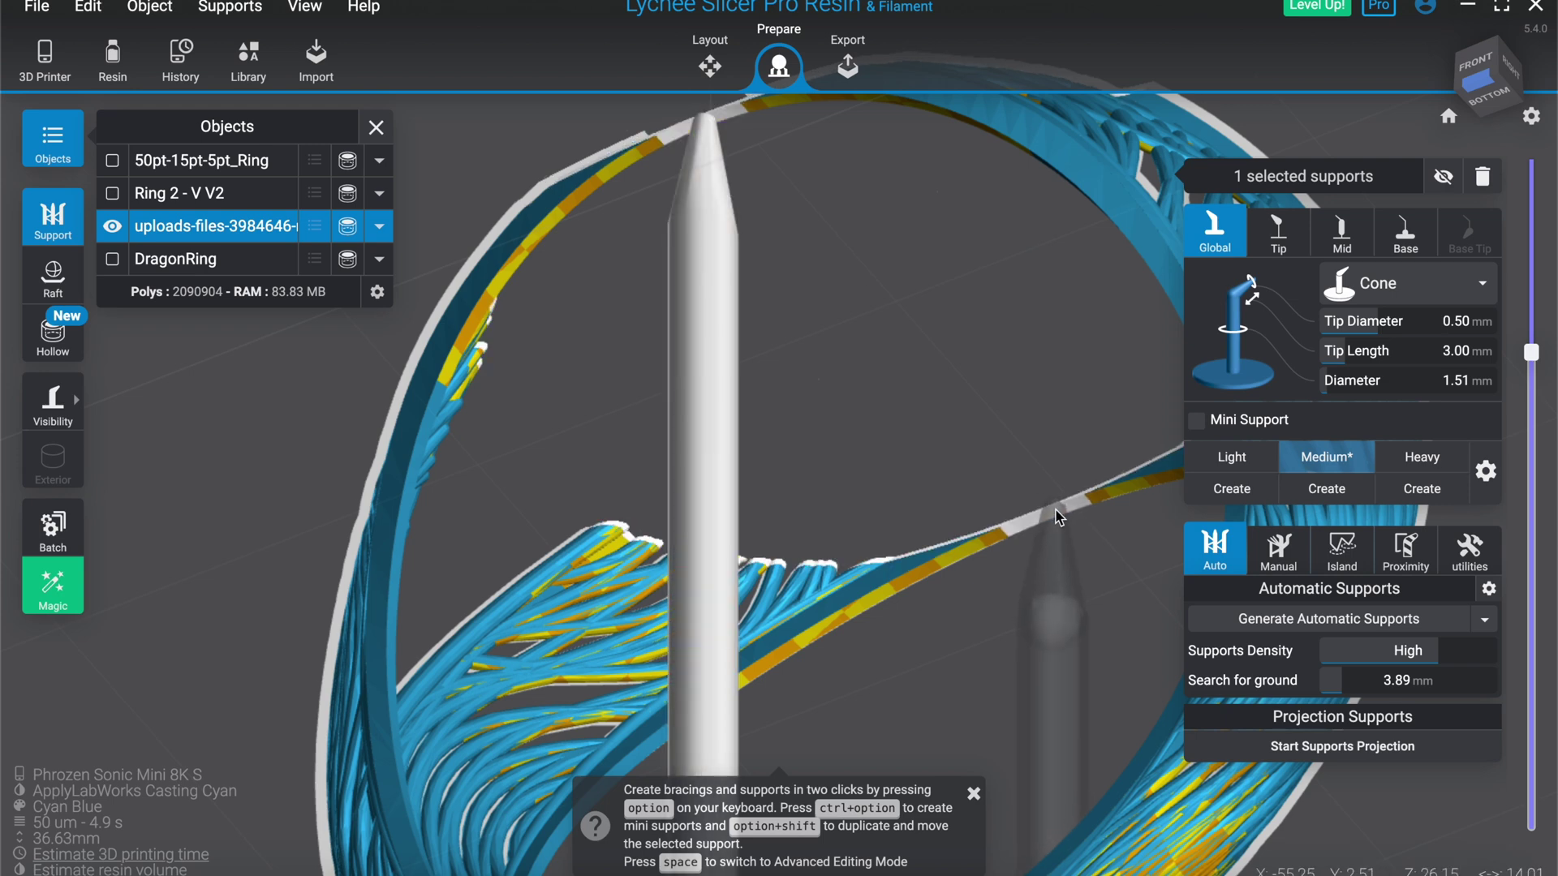
pyautogui.click(1055, 513)
pyautogui.moveTo(1054, 508); pyautogui.dragTo(887, 418)
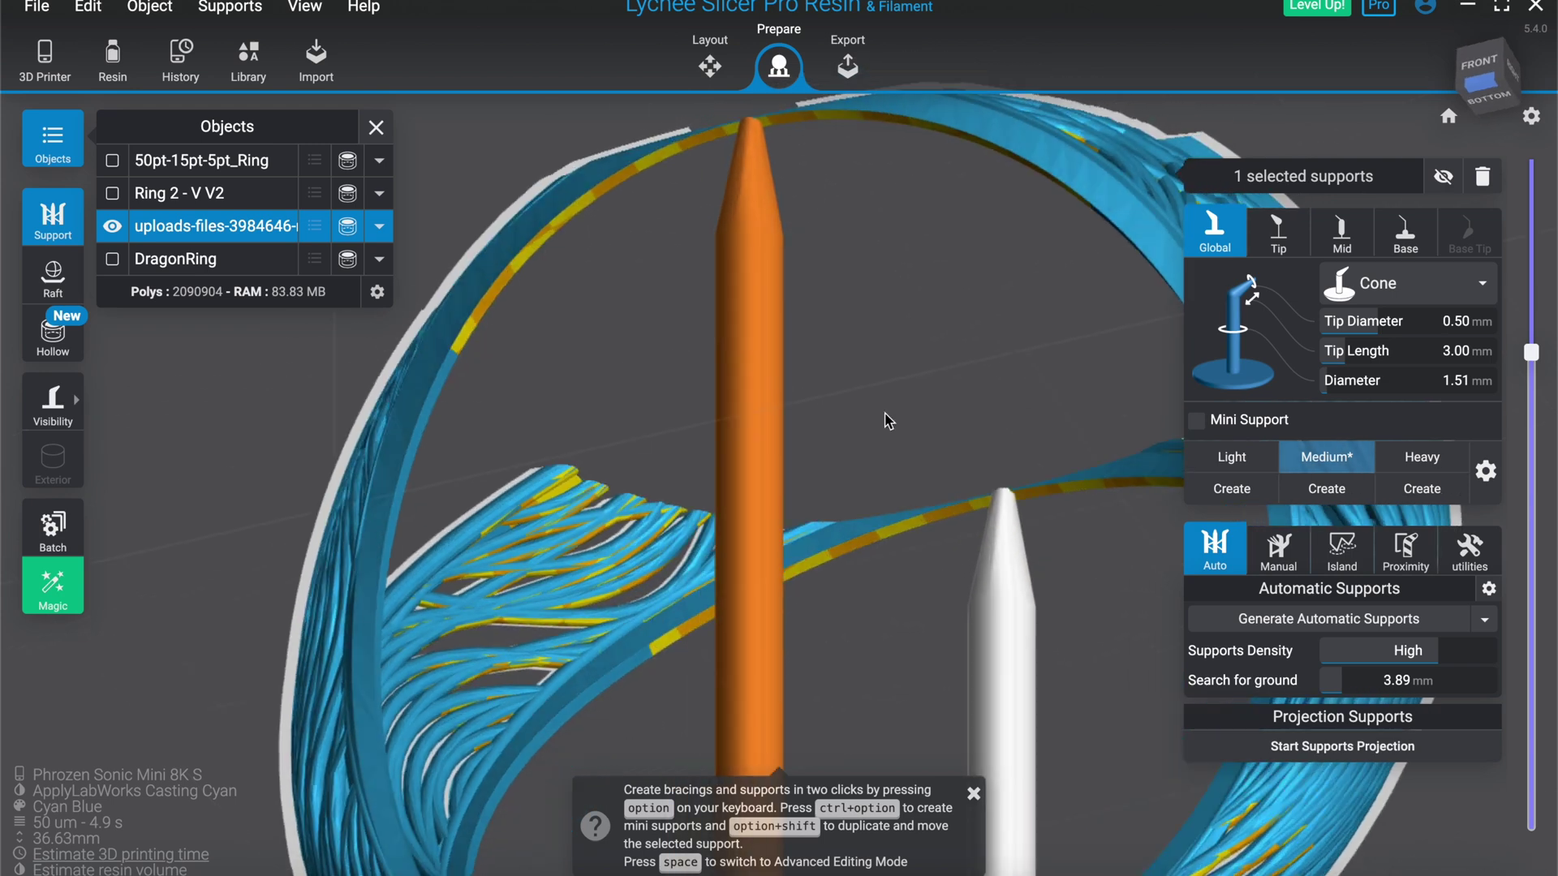
# Check the new supports from the front at layer 573, then return to the full-model view
pyautogui.press('1')
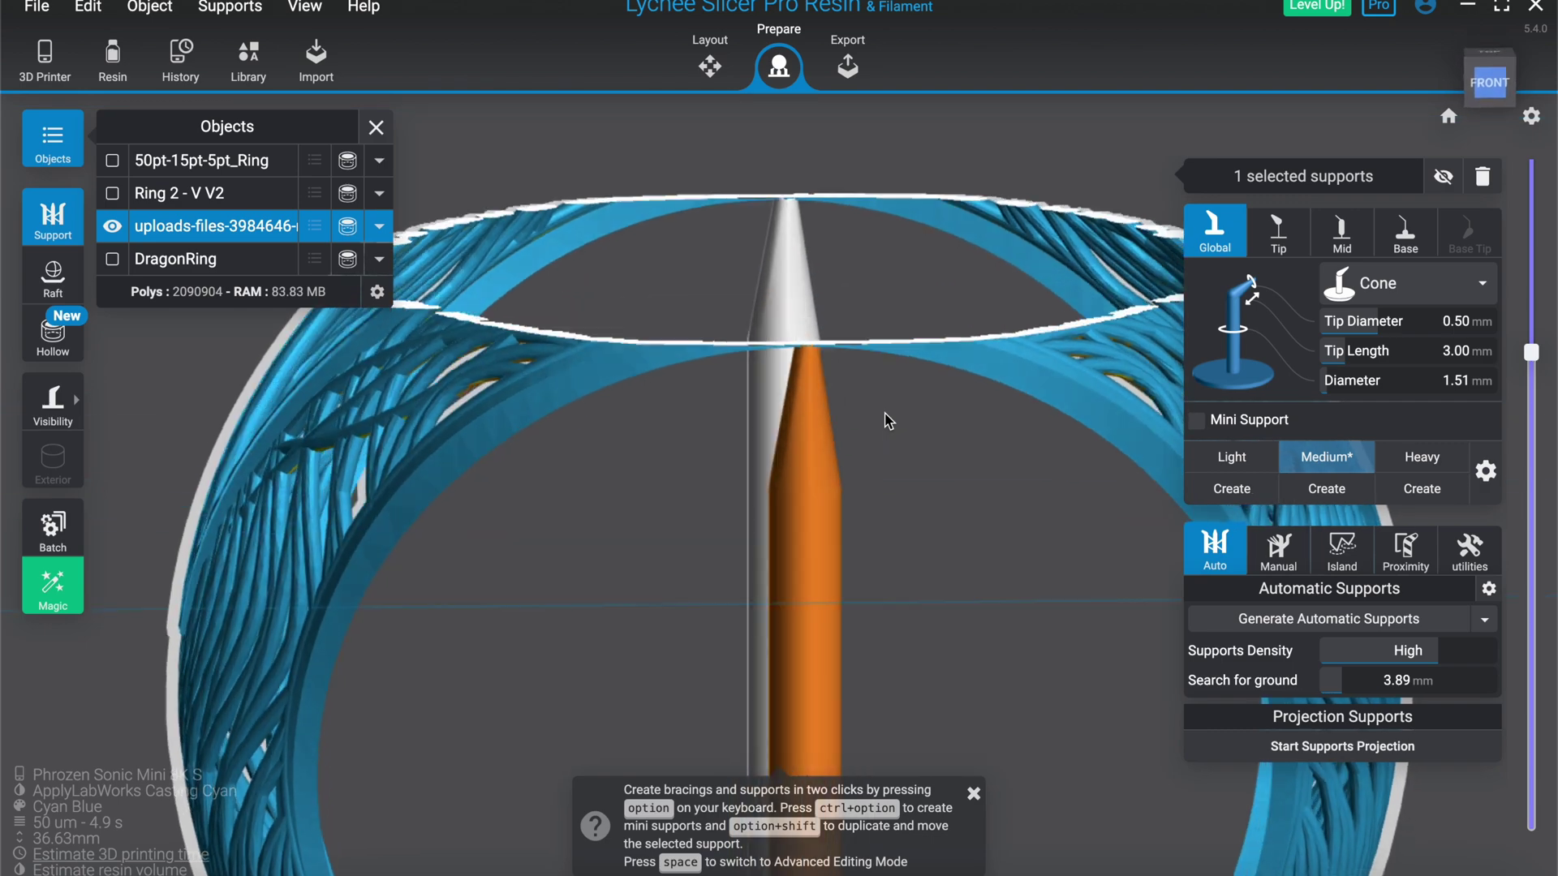
pyautogui.press('Home')
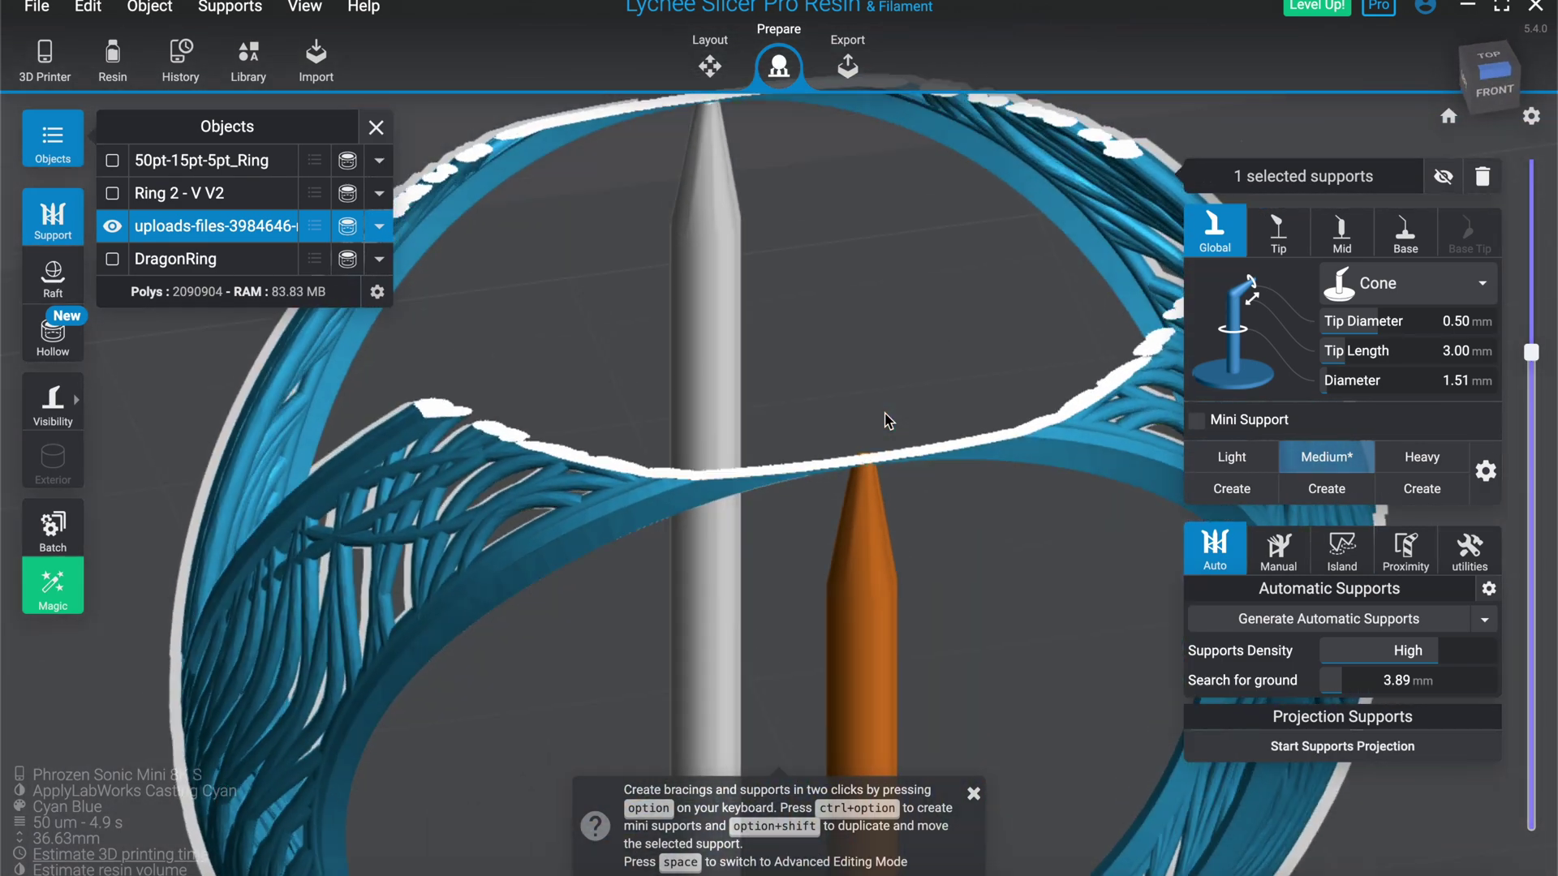
pyautogui.moveTo(1533, 354); pyautogui.dragTo(1533, 313)
pyautogui.press('Home')
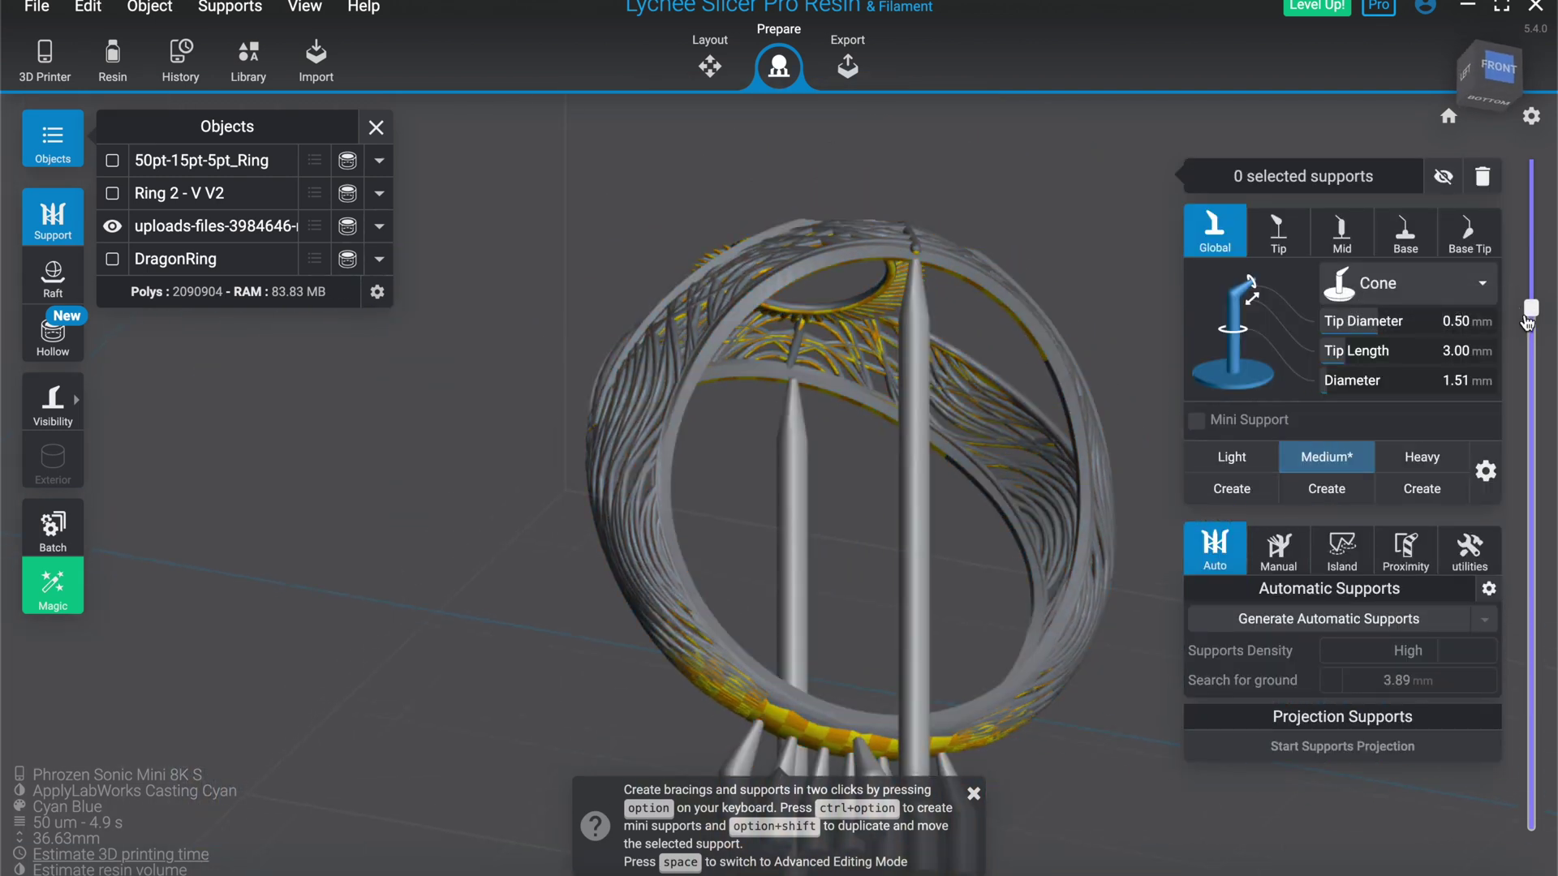
pyautogui.press('Up')
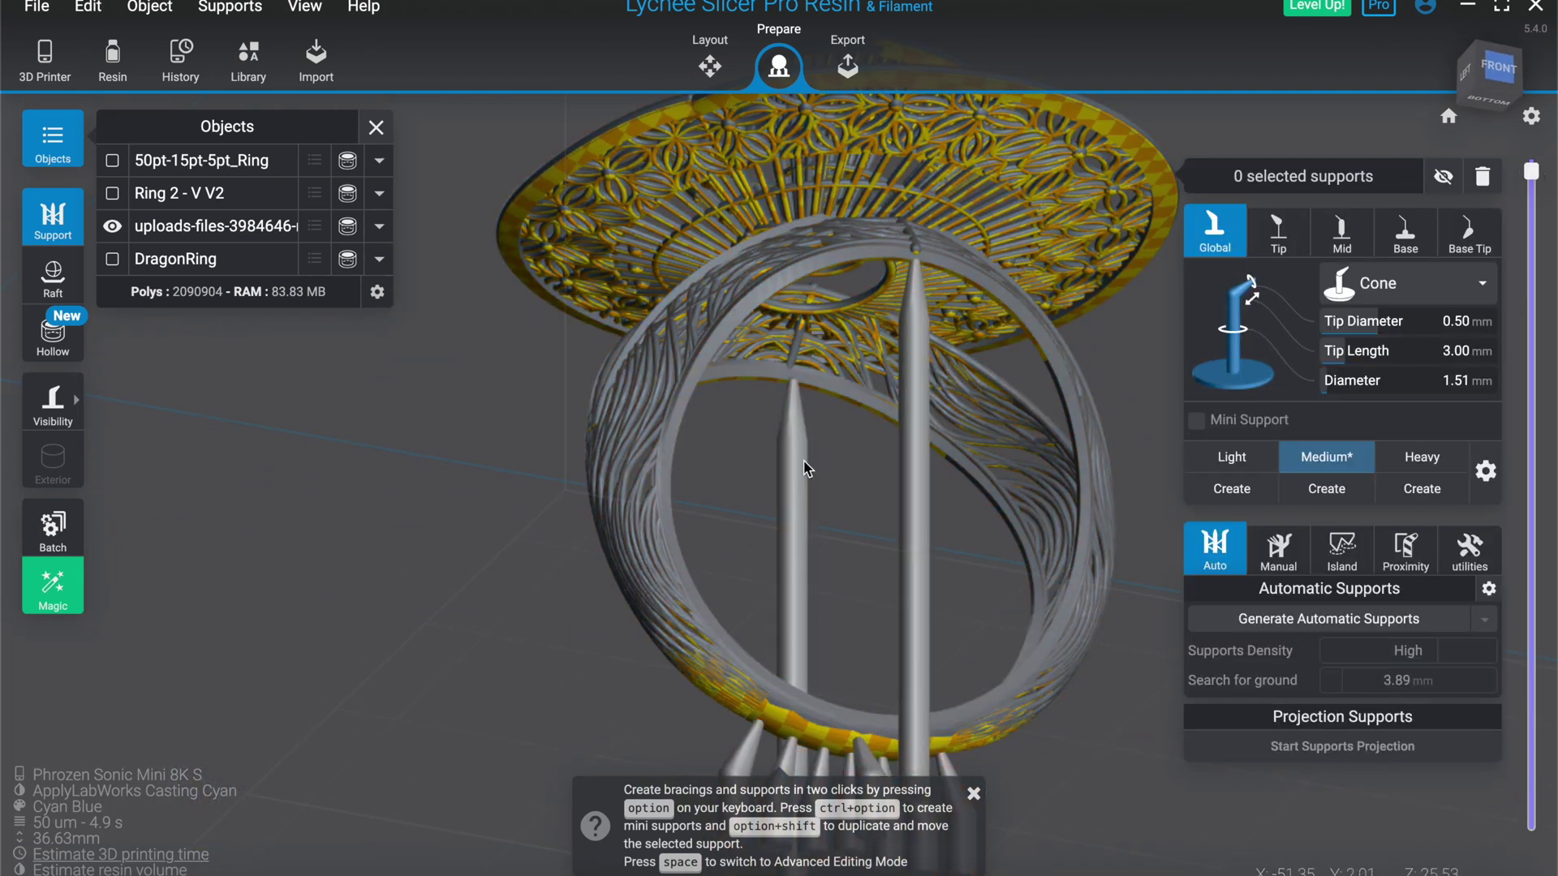
# Cut the preview to layer 569, select the filigree ring, and place a support under its floating arc
pyautogui.scroll(3, 926, 397)
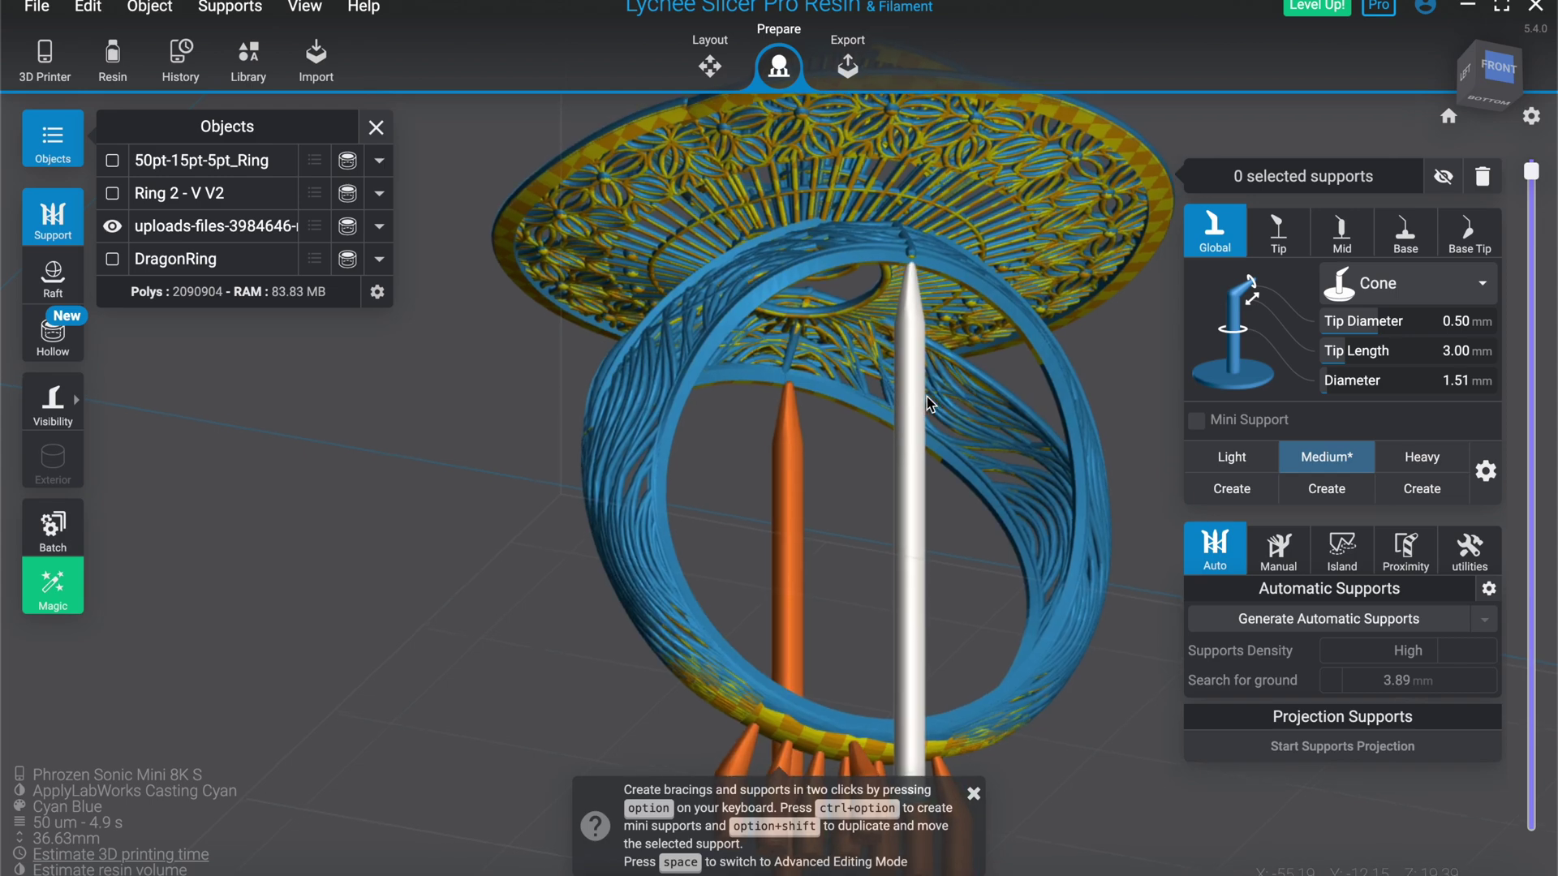
pyautogui.scroll(5, 926, 396)
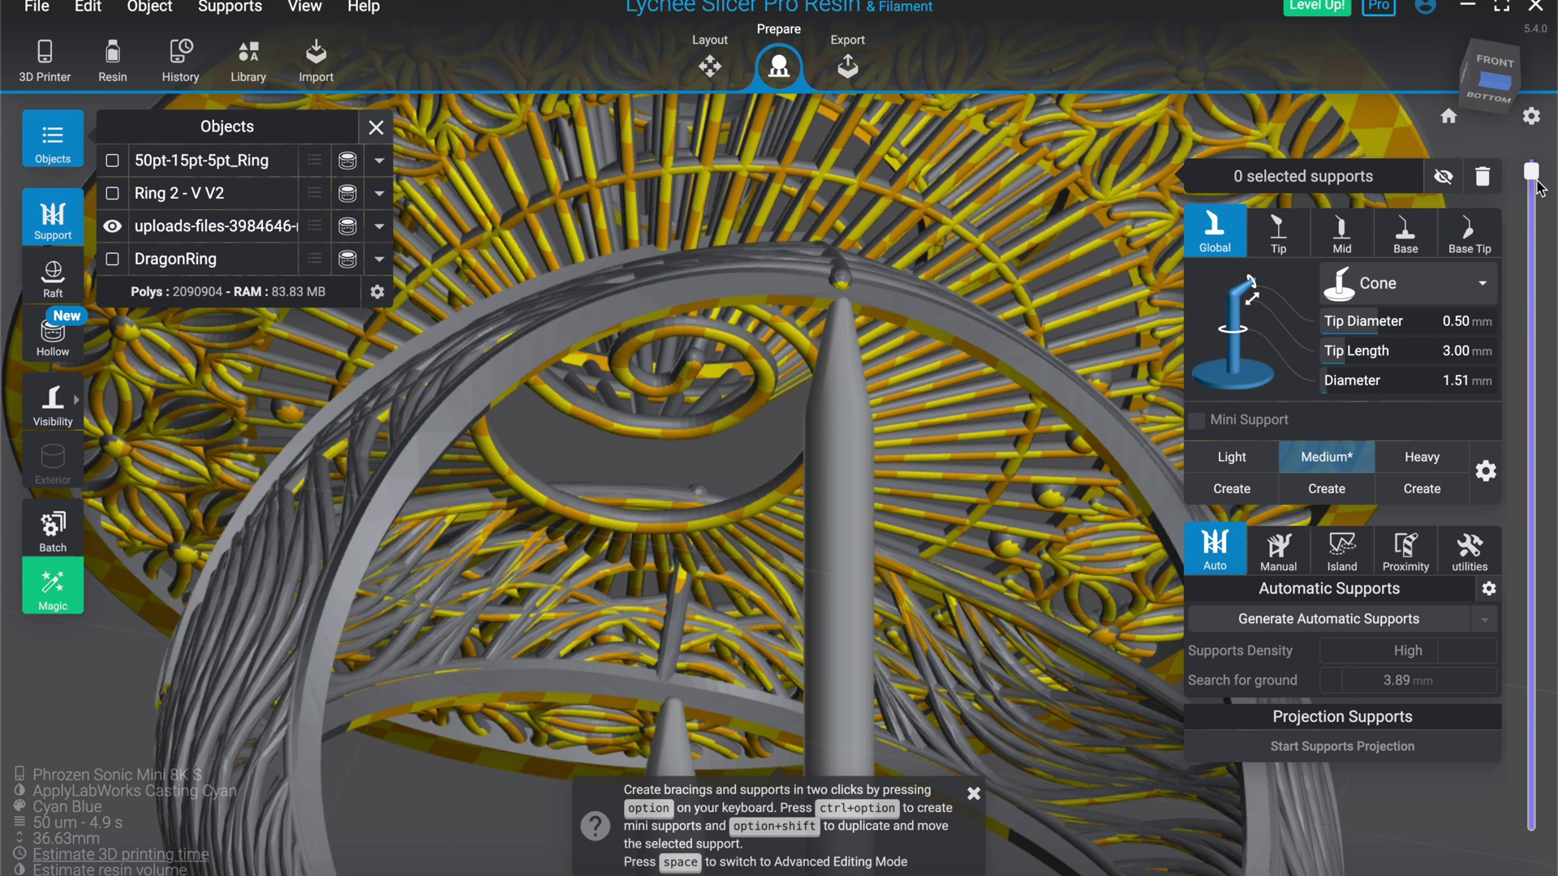
pyautogui.moveTo(1535, 185); pyautogui.dragTo(1517, 337)
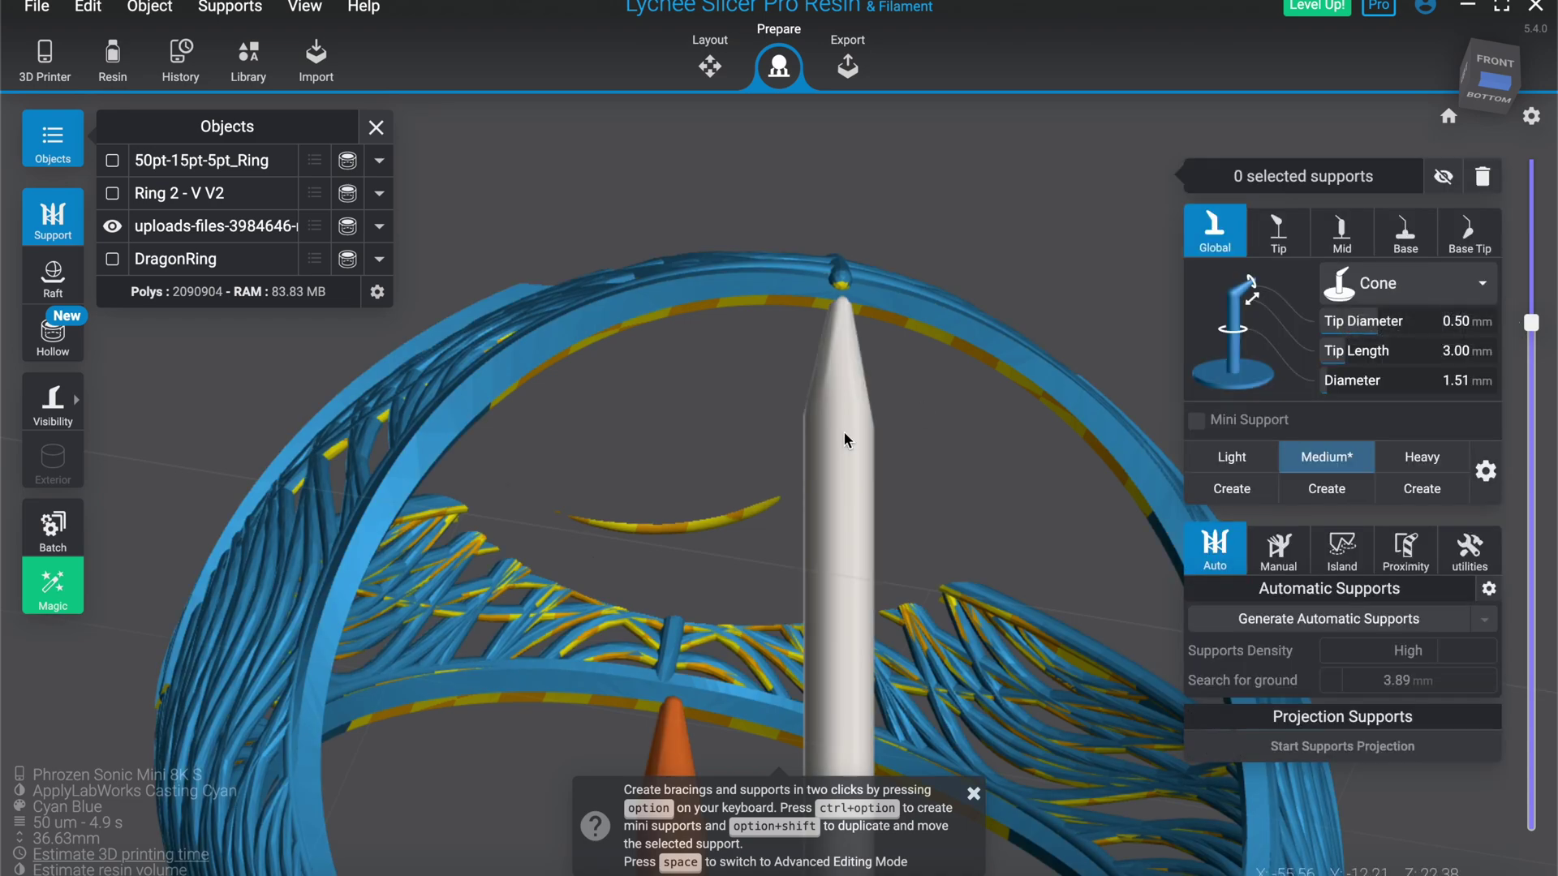
pyautogui.moveTo(843, 431); pyautogui.dragTo(642, 143)
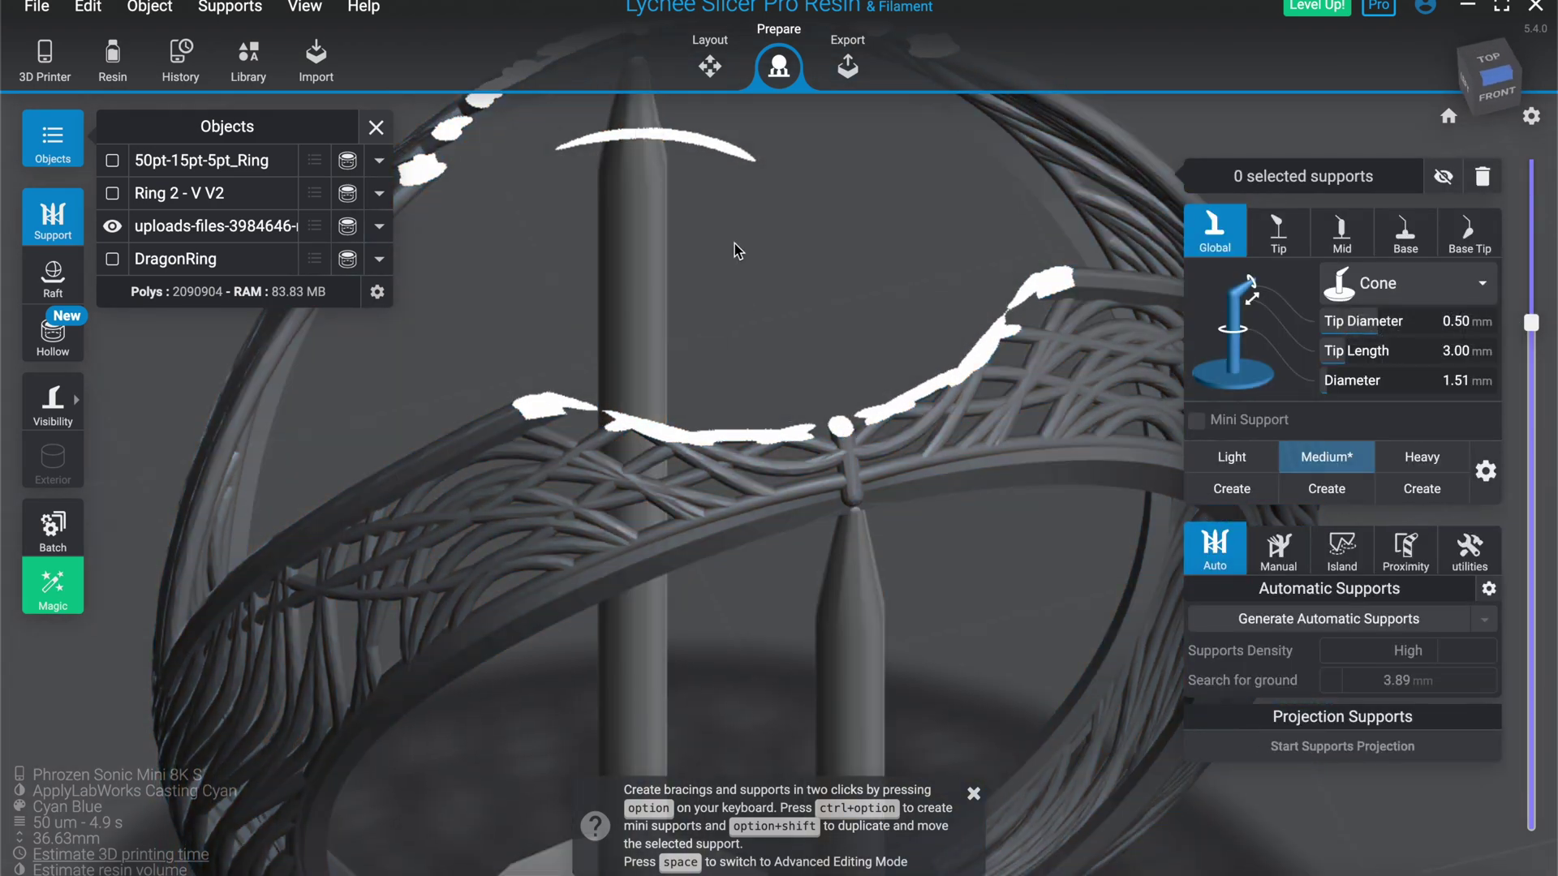
pyautogui.scroll(-5, 733, 243)
pyautogui.scroll(-2, 778, 320)
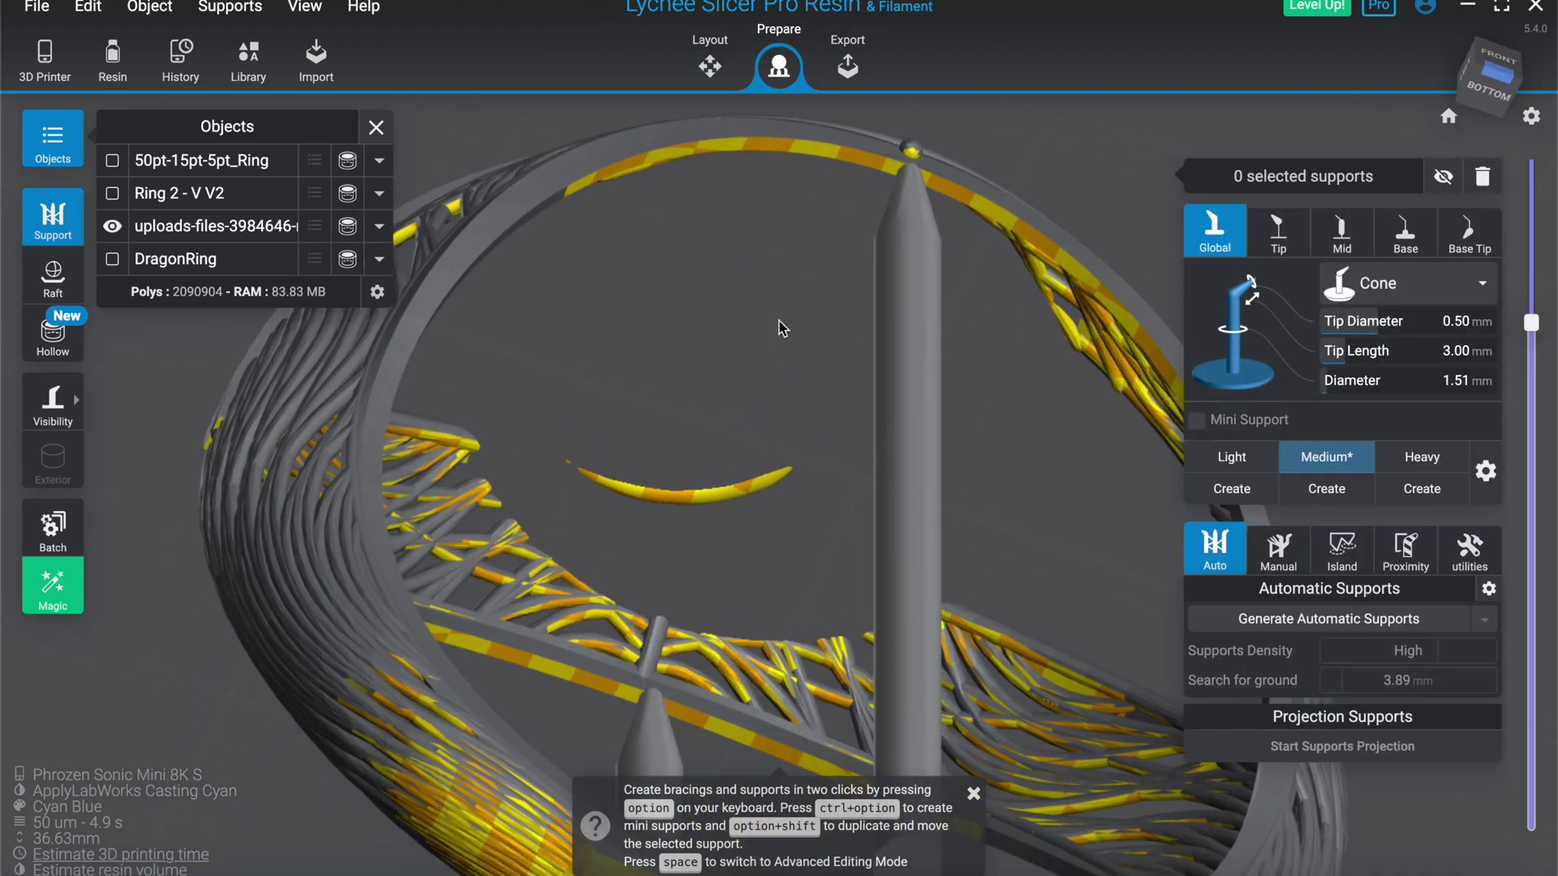
pyautogui.scroll(4, 779, 320)
pyautogui.scroll(2, 770, 397)
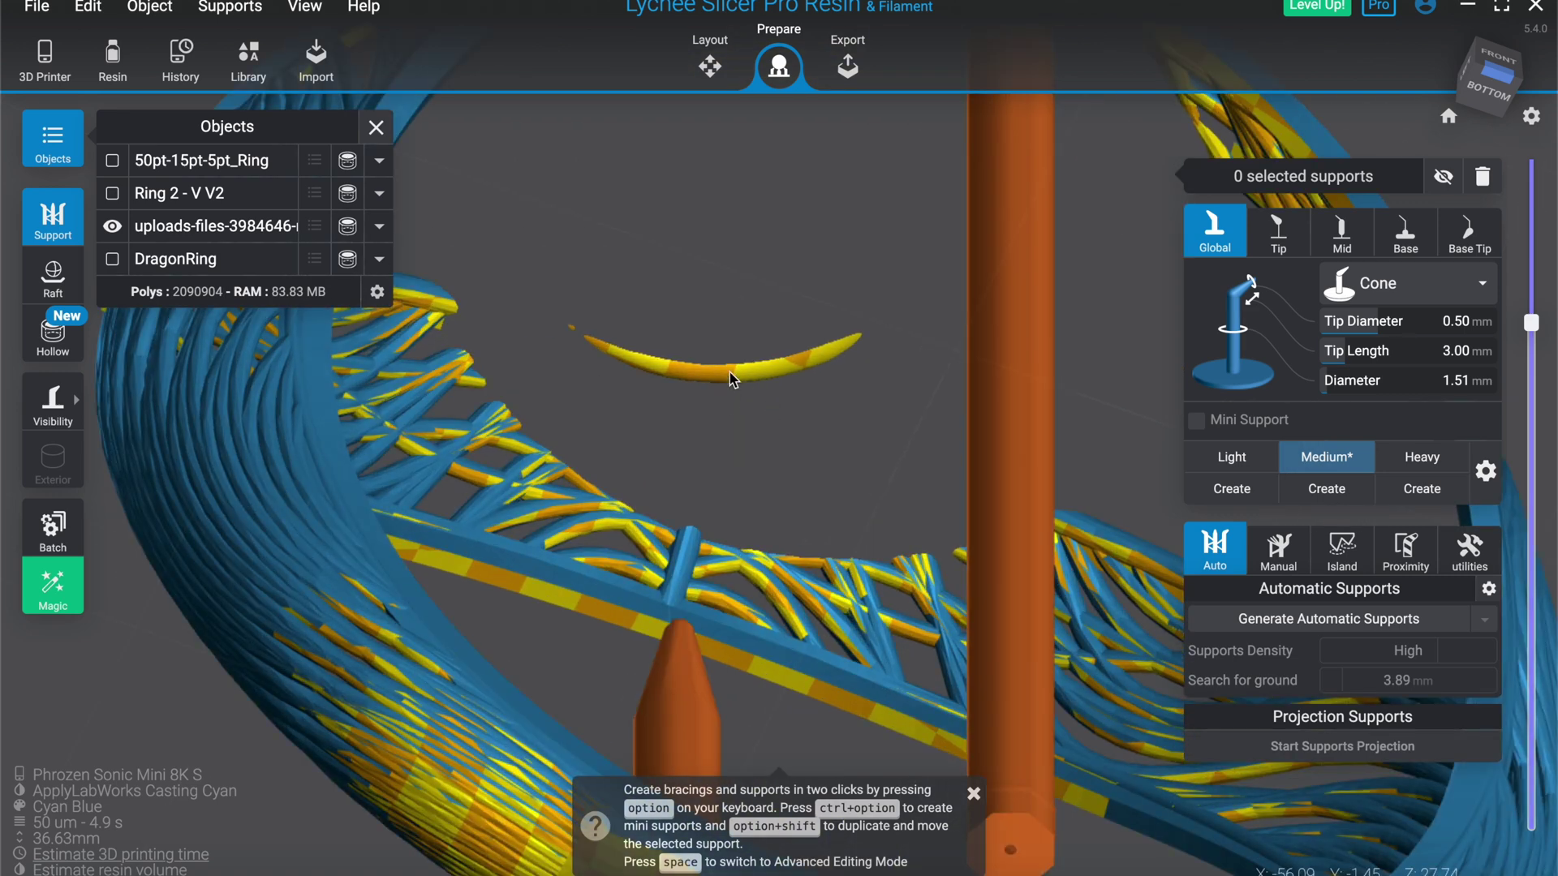
pyautogui.click(728, 372)
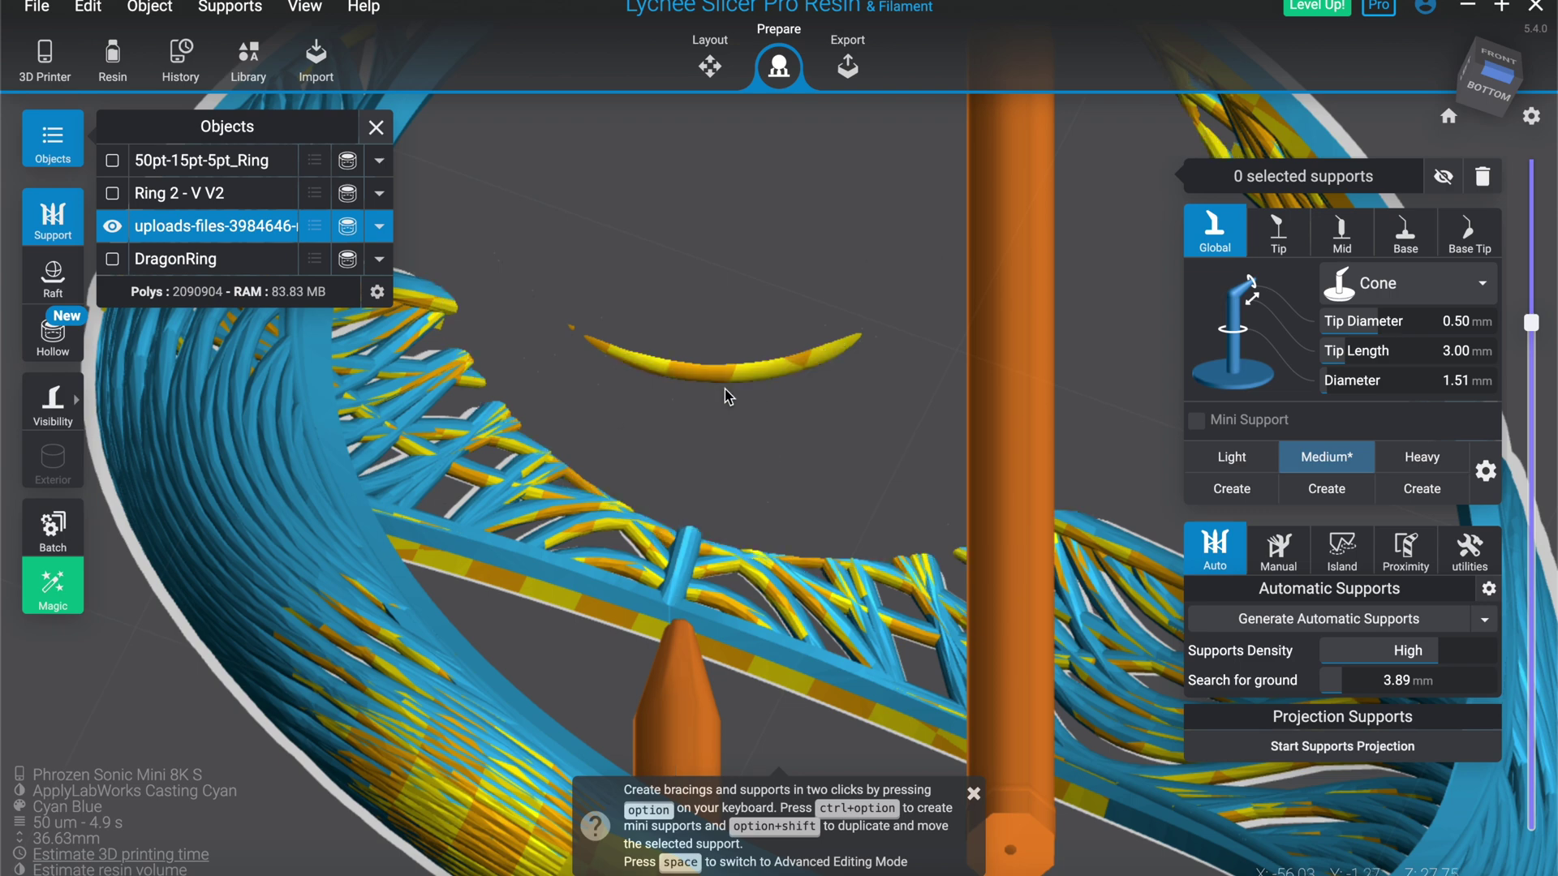
pyautogui.click(702, 767)
# Step the layer preview down and up to check the new support reaches the floating arc
pyautogui.moveTo(699, 742); pyautogui.dragTo(816, 520)
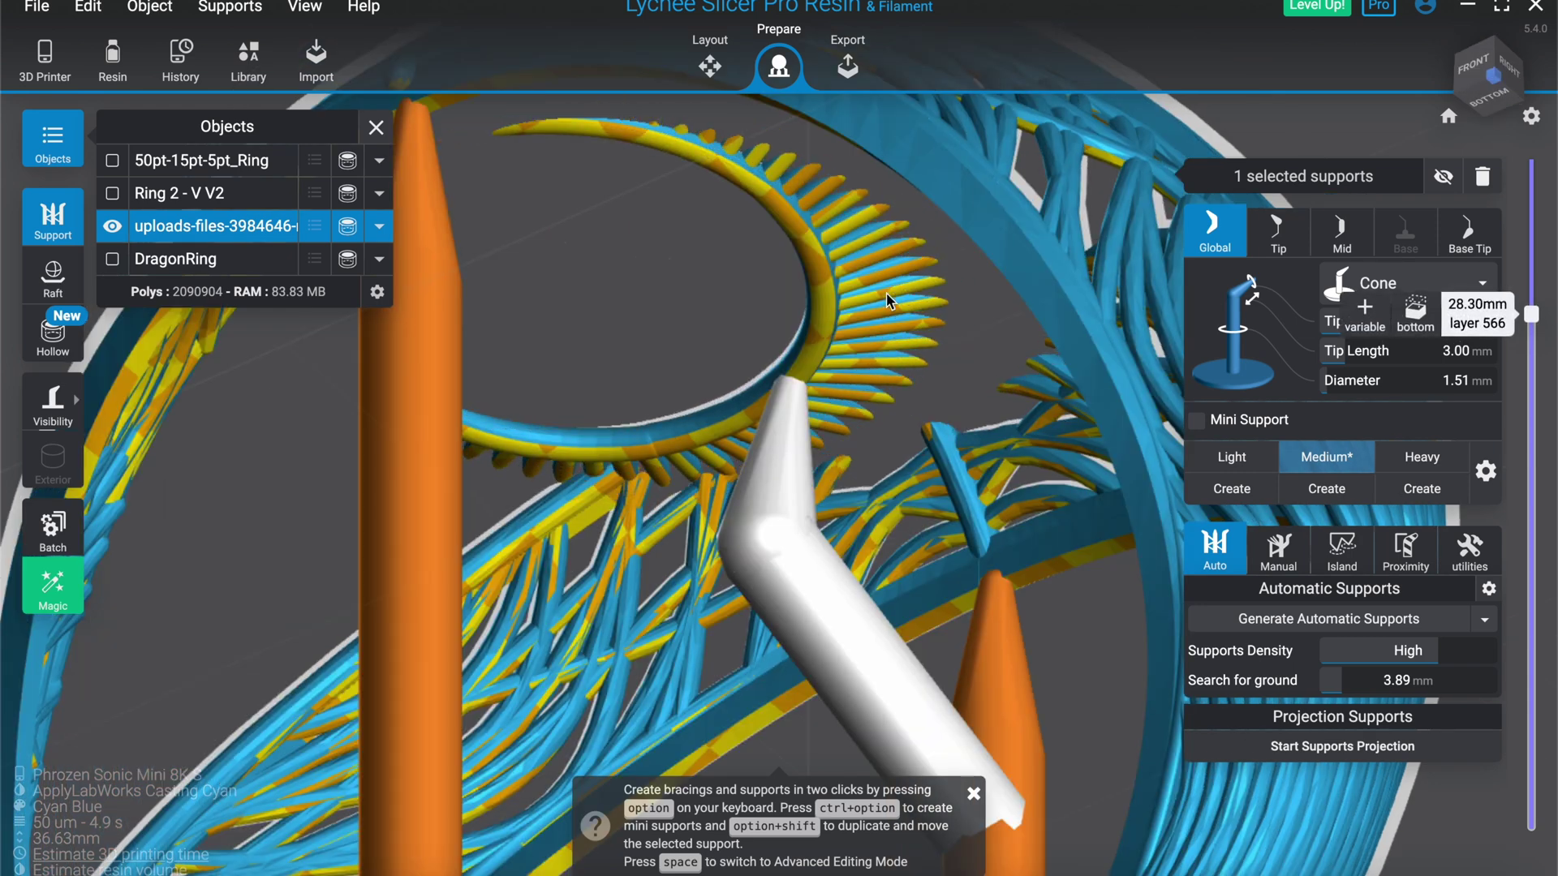
pyautogui.press('Down')
pyautogui.press('Down')
pyautogui.press('Down')
pyautogui.press('Down')
pyautogui.press('Down')
pyautogui.press('Down')
pyautogui.press('Down')
pyautogui.press('Down')
pyautogui.press('Down')
pyautogui.press('Down')
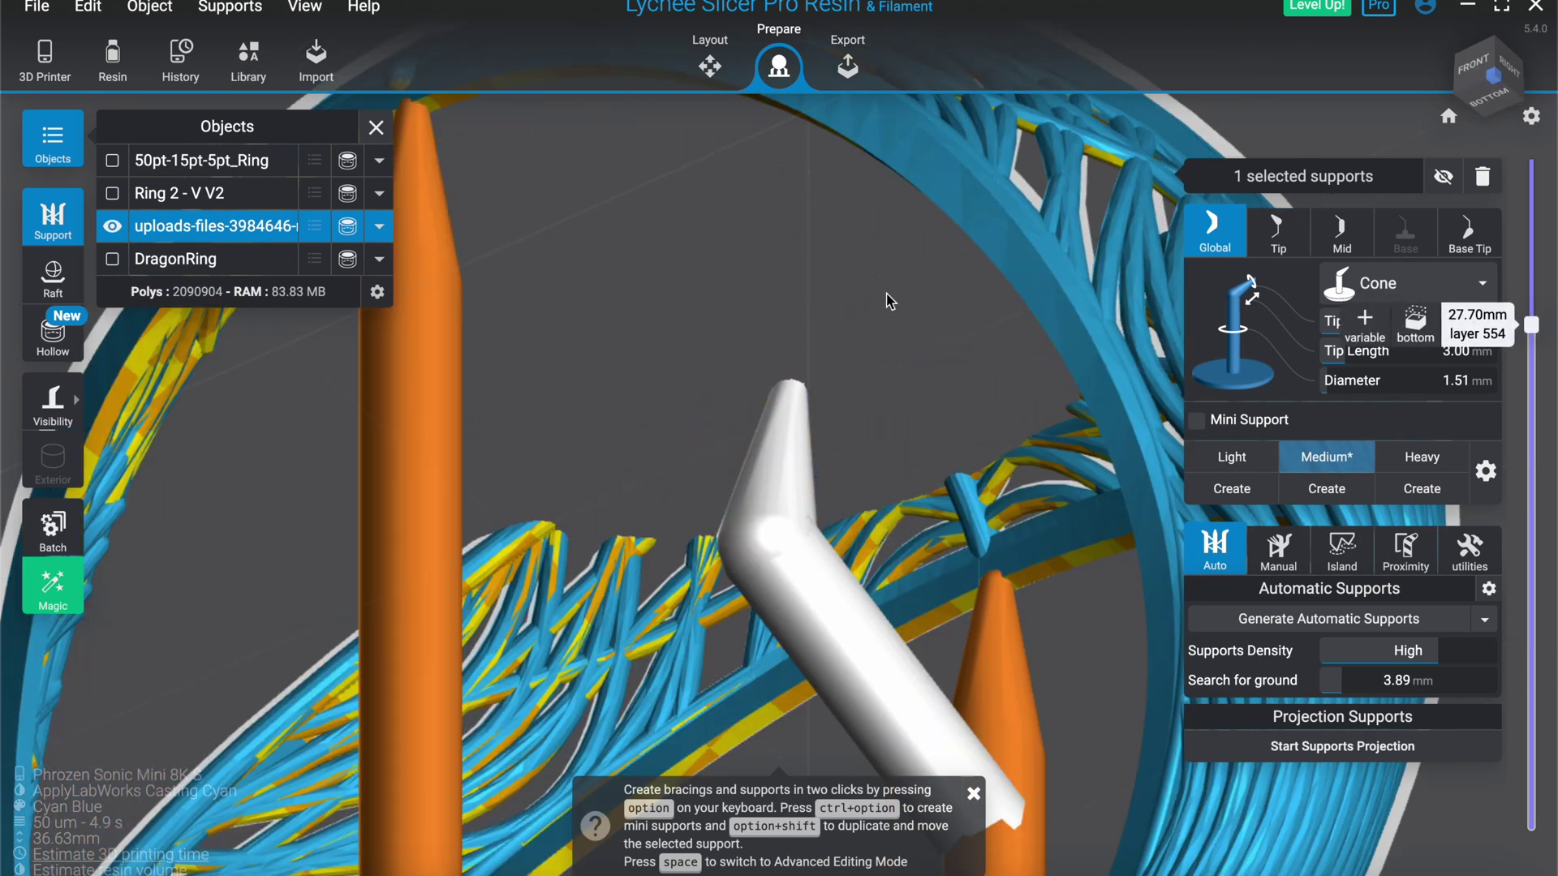
pyautogui.press('Up')
pyautogui.press('Up')
pyautogui.press('Up')
pyautogui.press('Up')
pyautogui.press('Up')
pyautogui.press('Up')
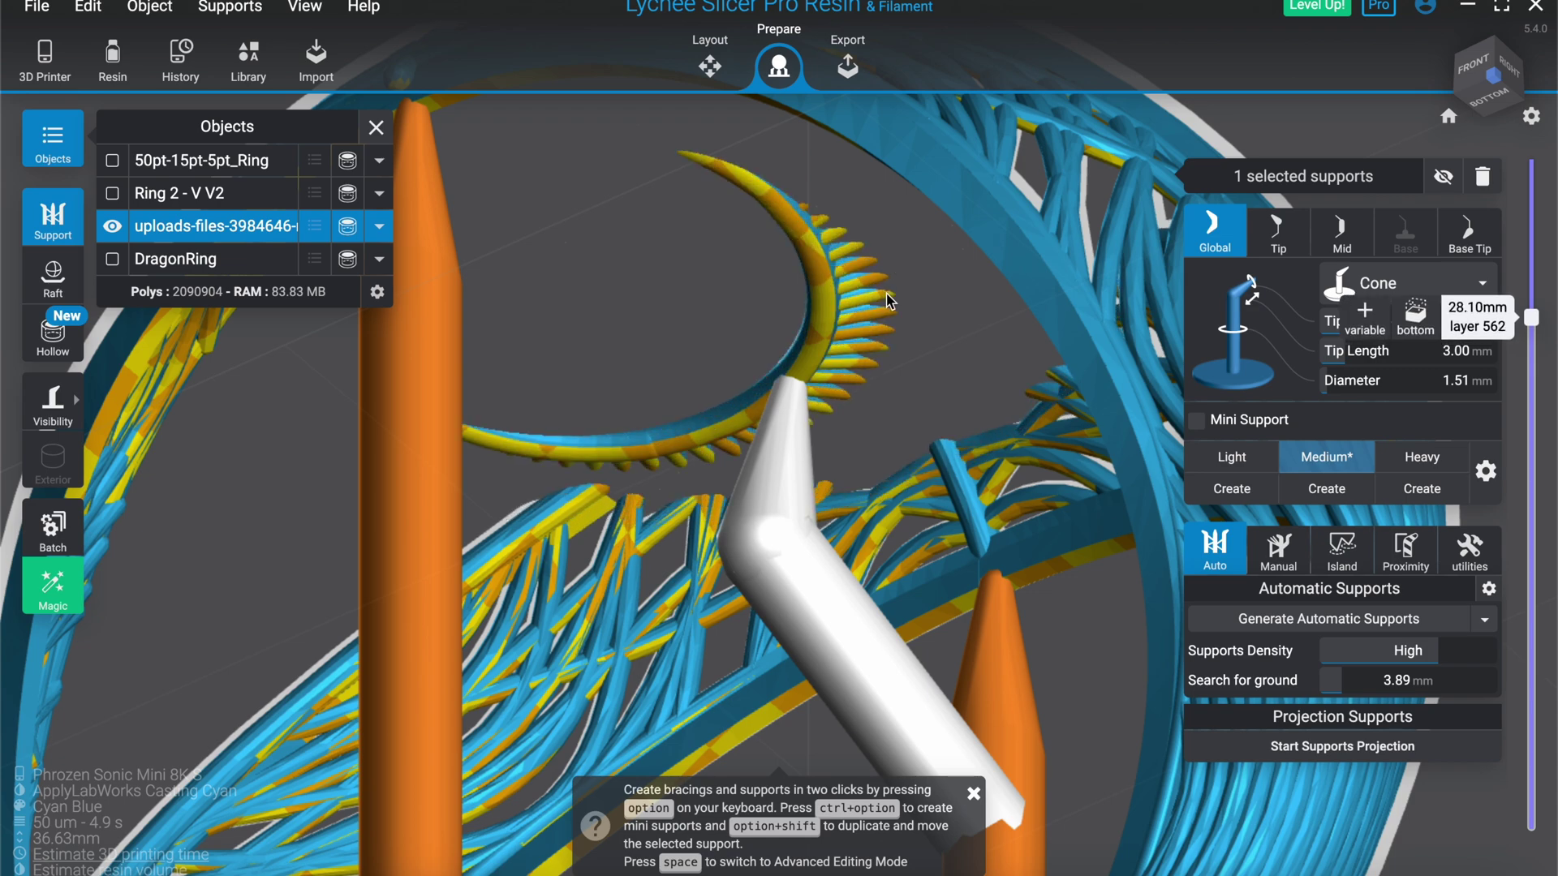
pyautogui.moveTo(763, 377); pyautogui.dragTo(814, 357)
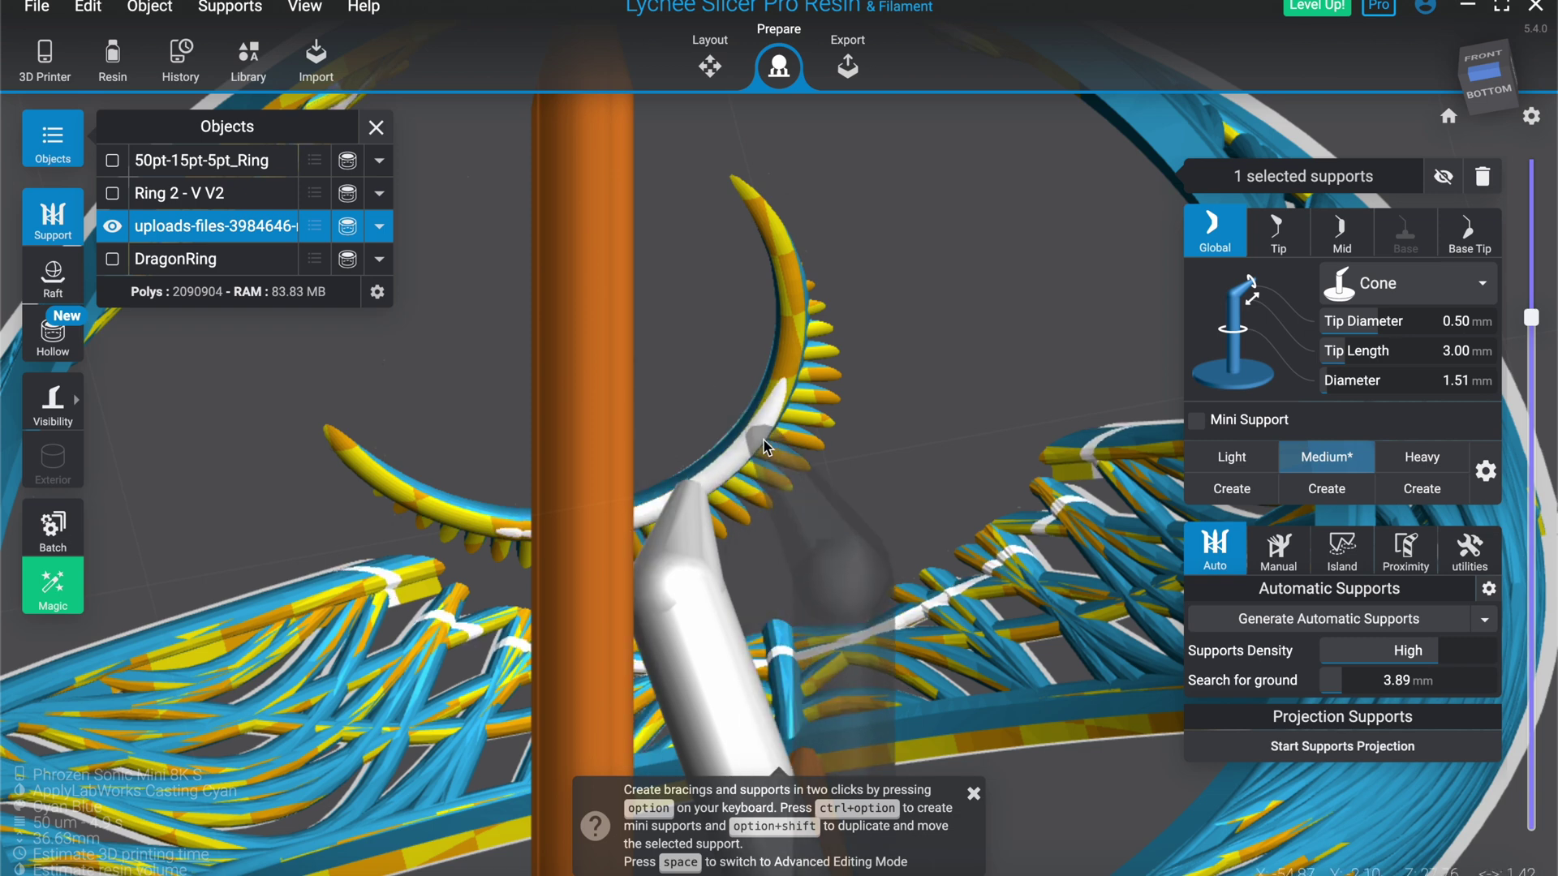
# Branch a thin mini support from the bent support to the arc's underside, reducing its tip diameter
pyautogui.moveTo(762, 439); pyautogui.dragTo(714, 661)
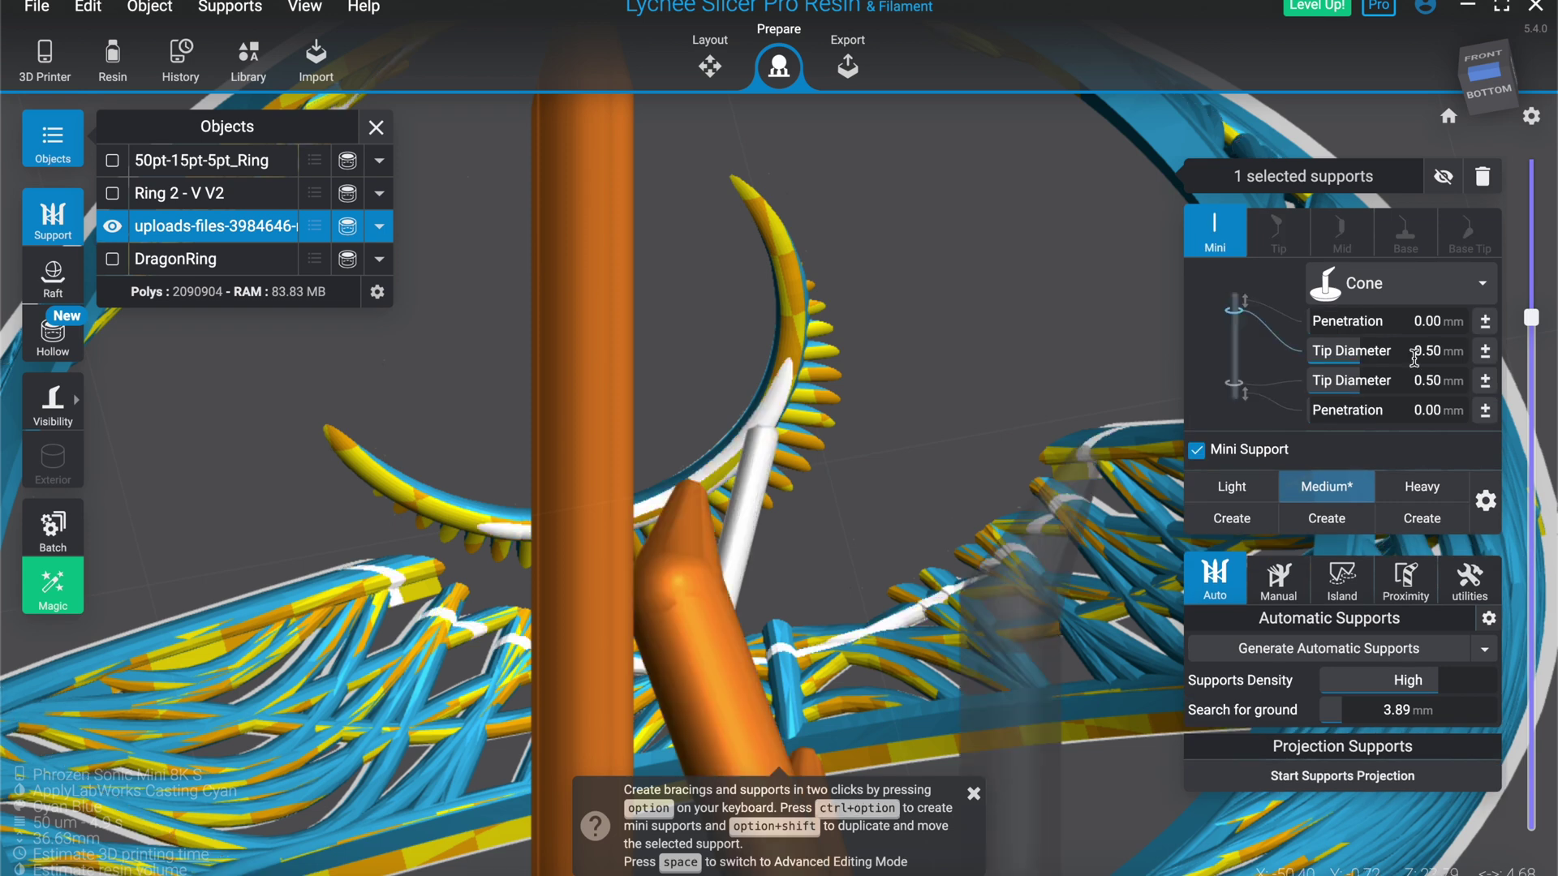
pyautogui.moveTo(1359, 351); pyautogui.dragTo(1339, 357)
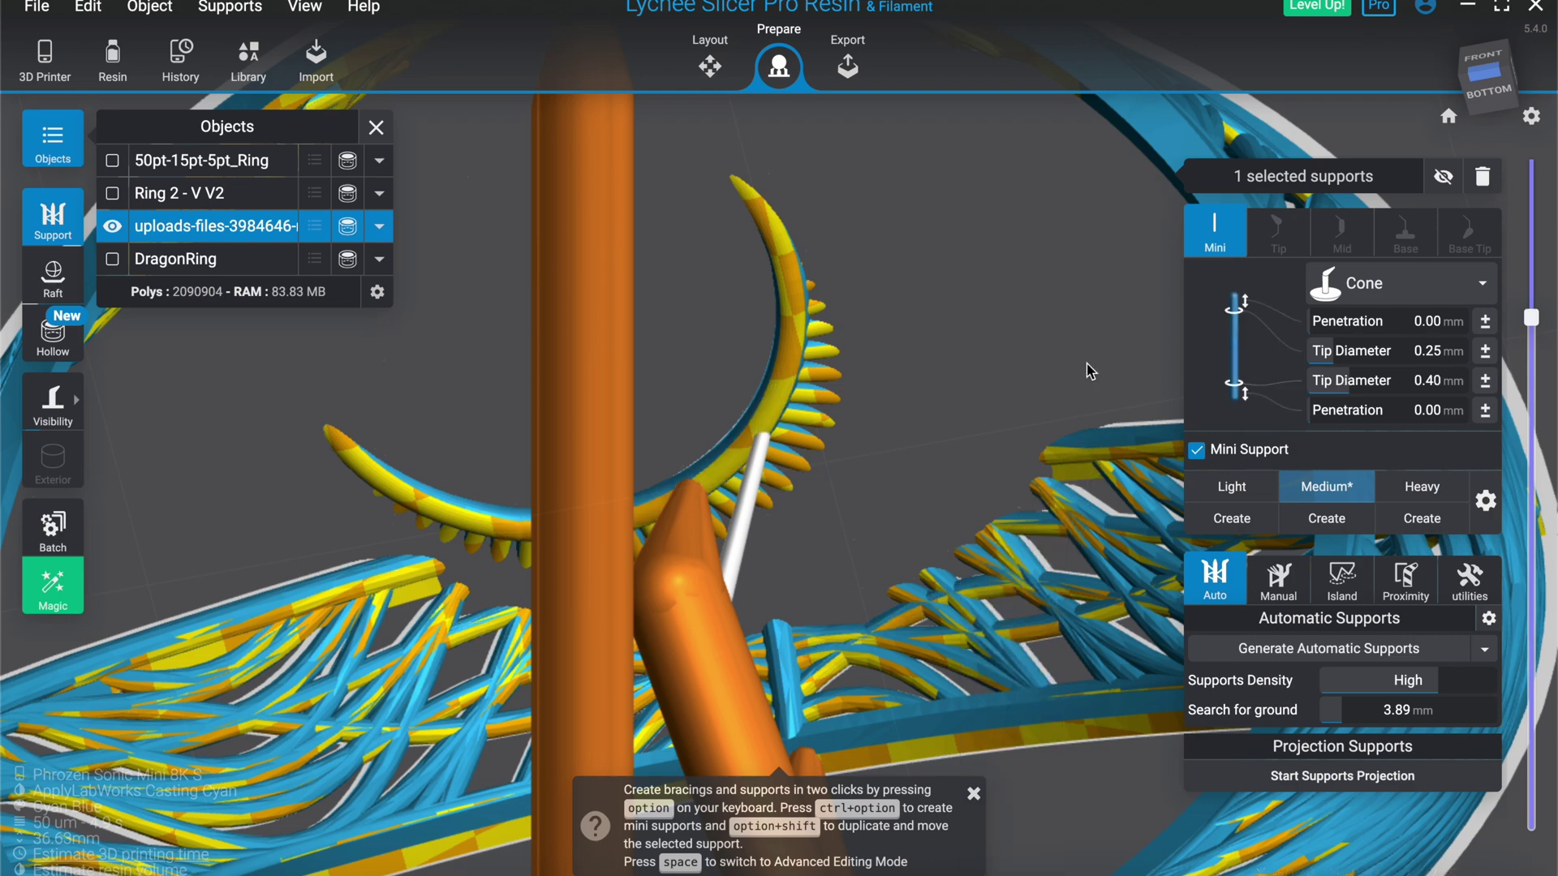
pyautogui.moveTo(1087, 373)
pyautogui.mouseDown()
pyautogui.moveTo(974, 378)
pyautogui.moveTo(1089, 371)
pyautogui.mouseUp()
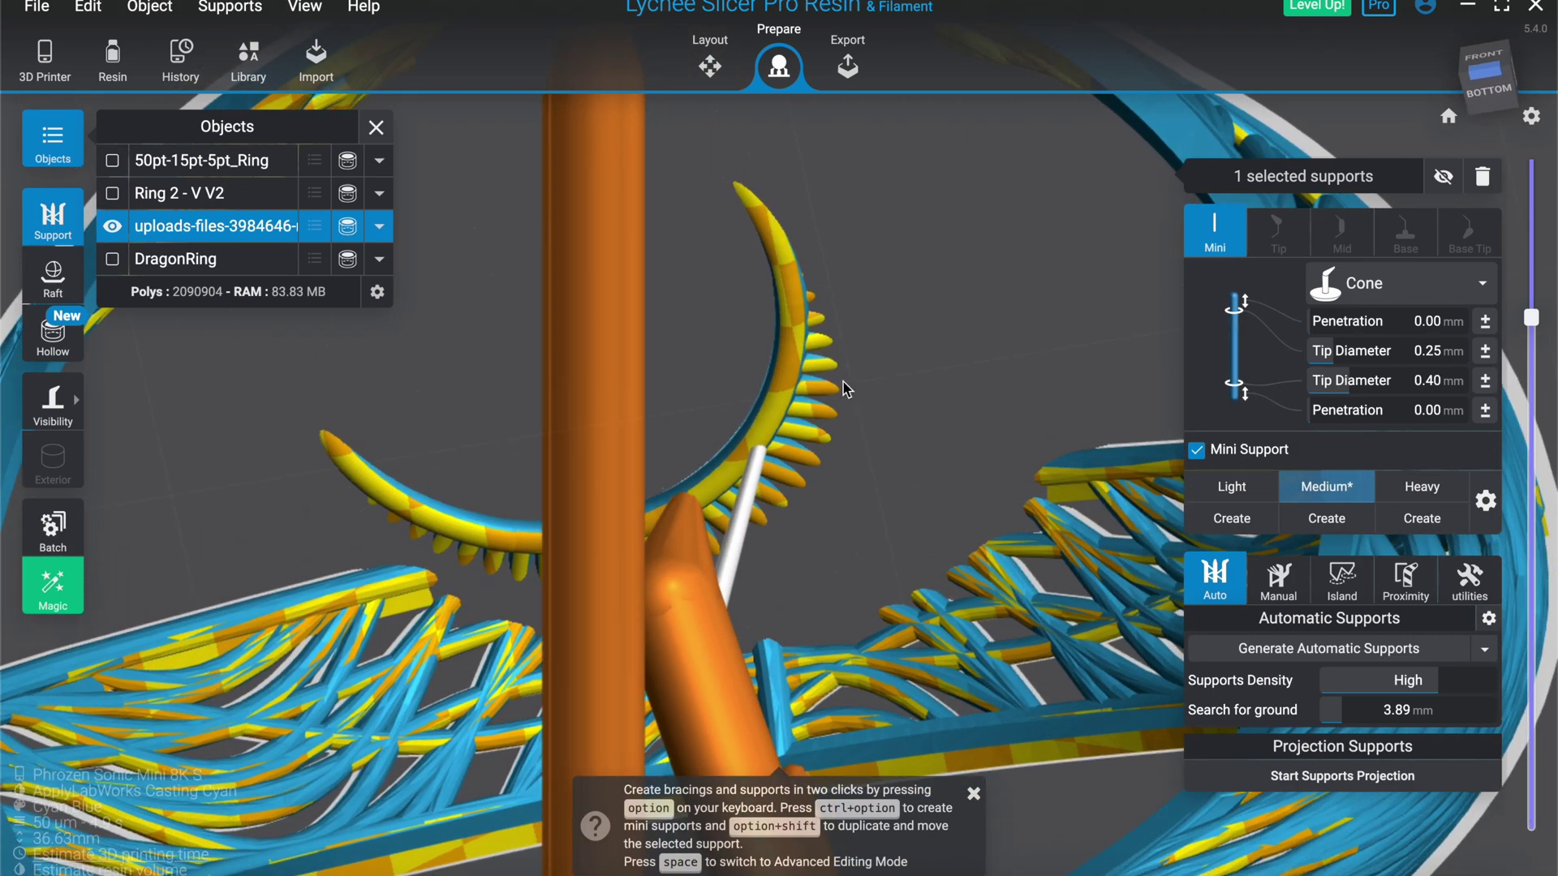
pyautogui.moveTo(844, 389); pyautogui.dragTo(714, 616)
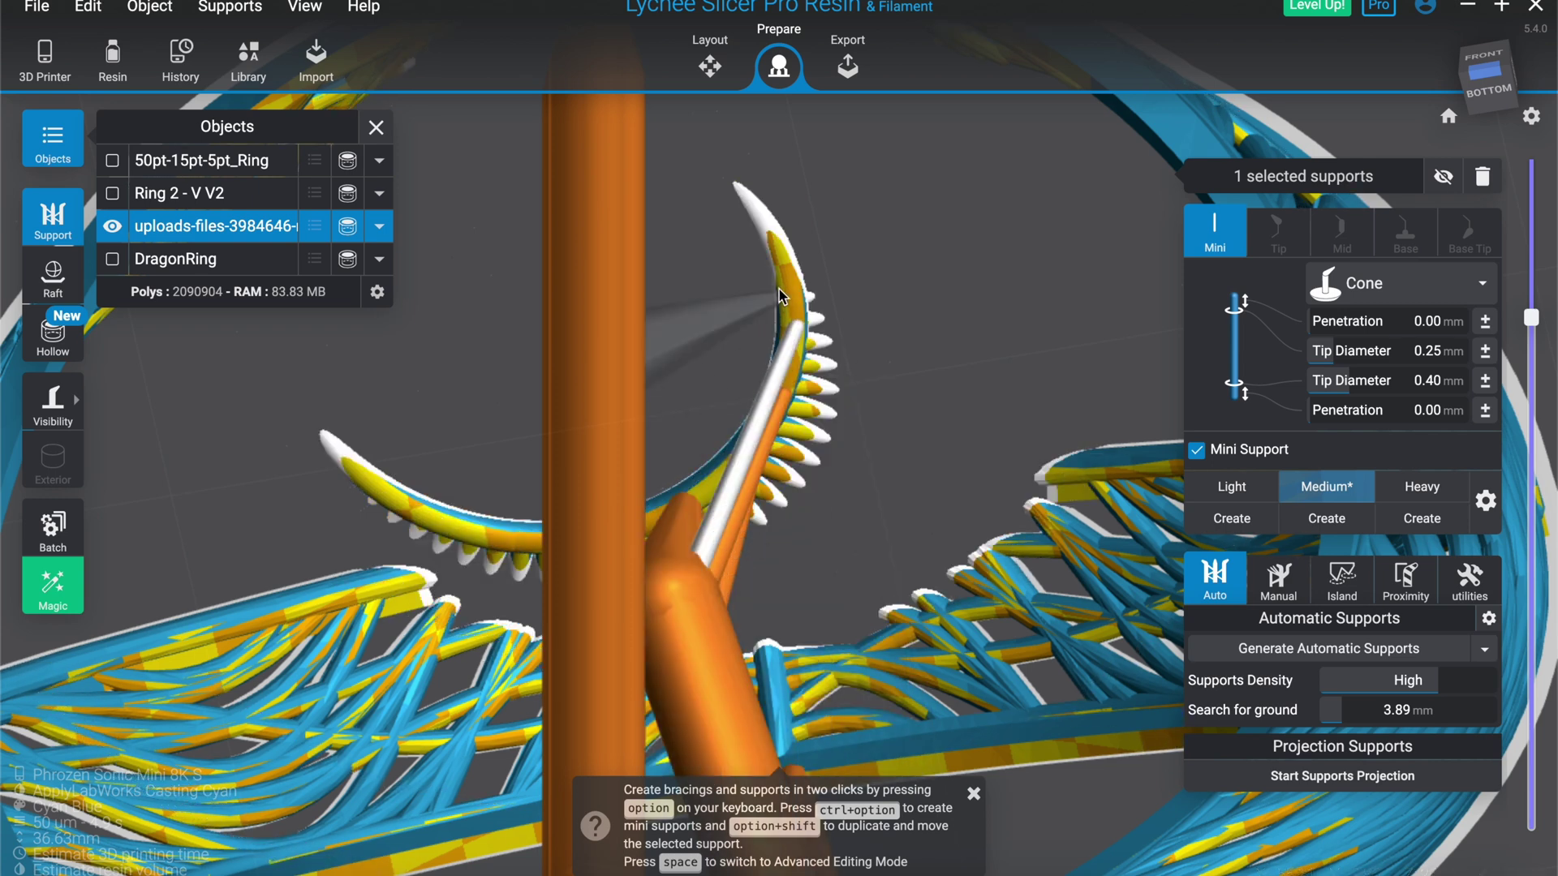
# Add another mini support up to the arc and select the central support pillar
pyautogui.click(785, 268)
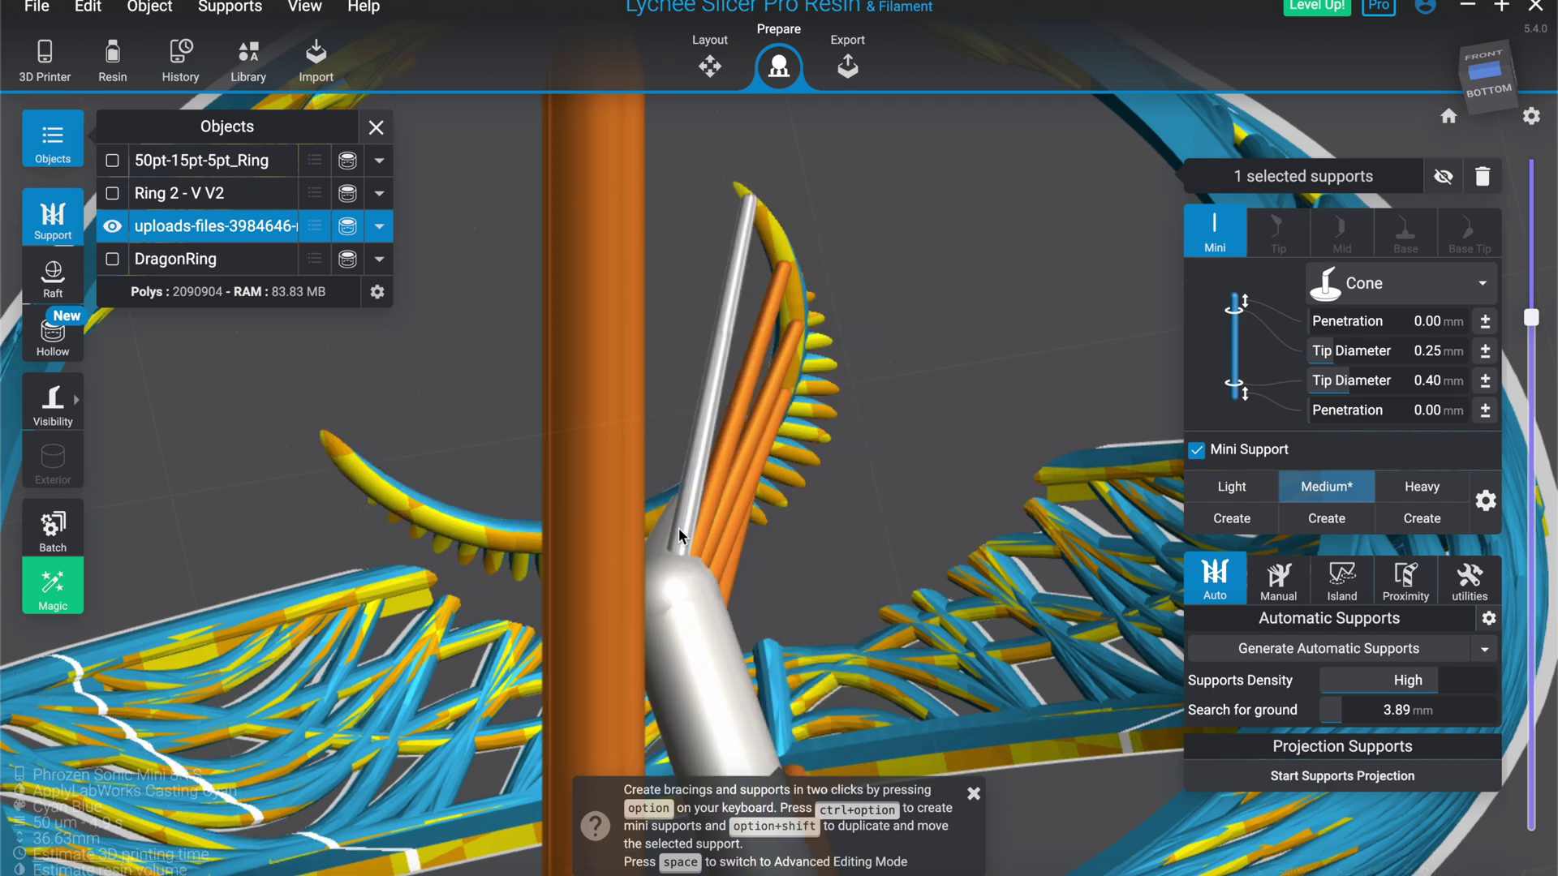
pyautogui.moveTo(679, 536); pyautogui.dragTo(789, 396, button='right')
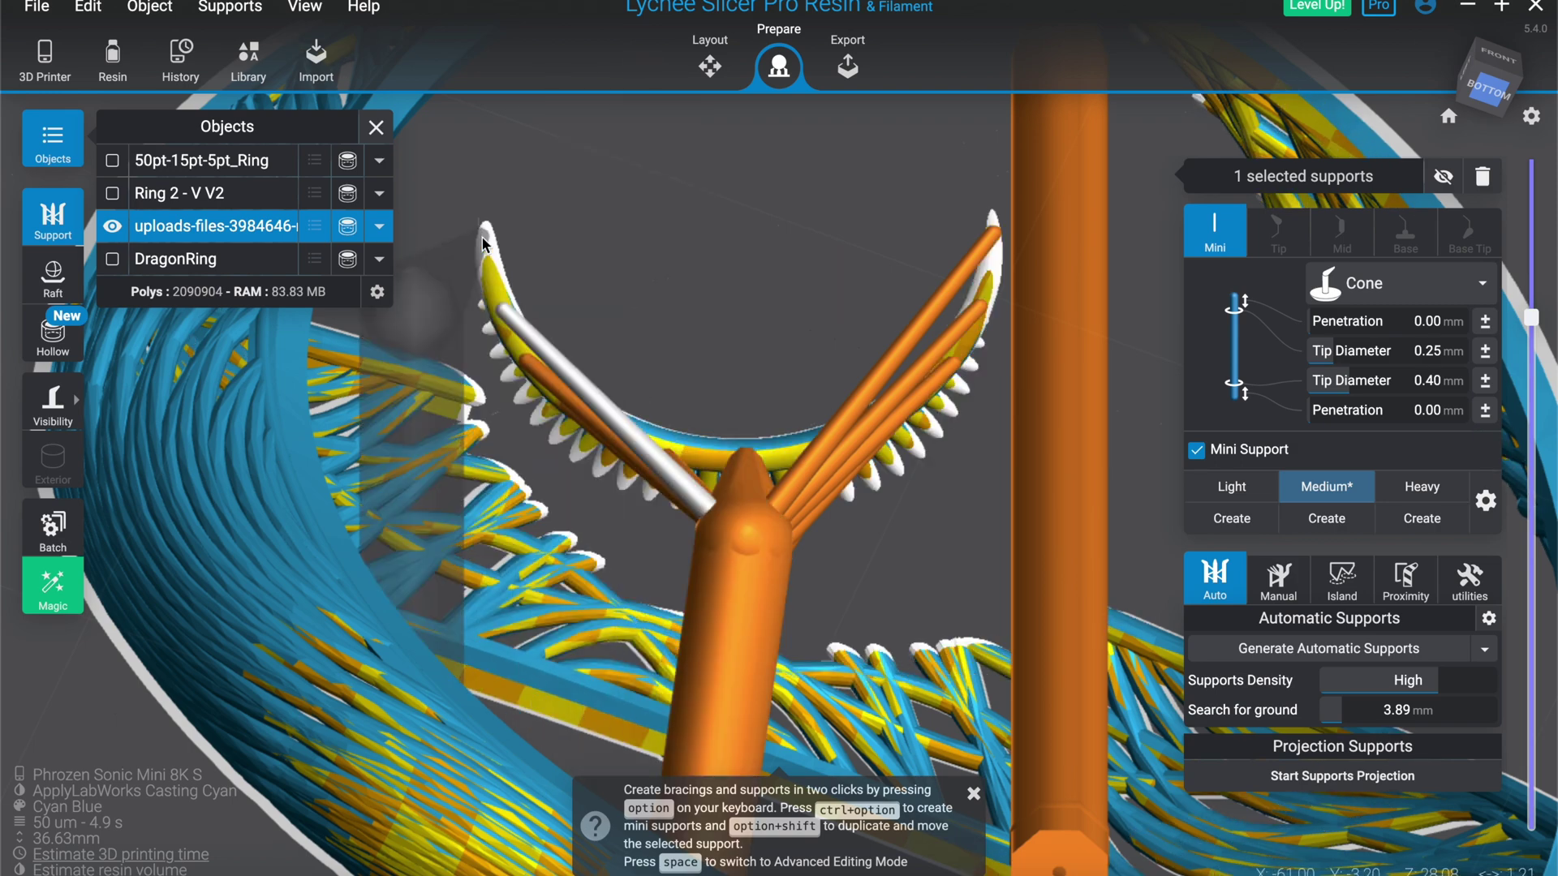
pyautogui.moveTo(770, 519); pyautogui.dragTo(753, 262, button='right')
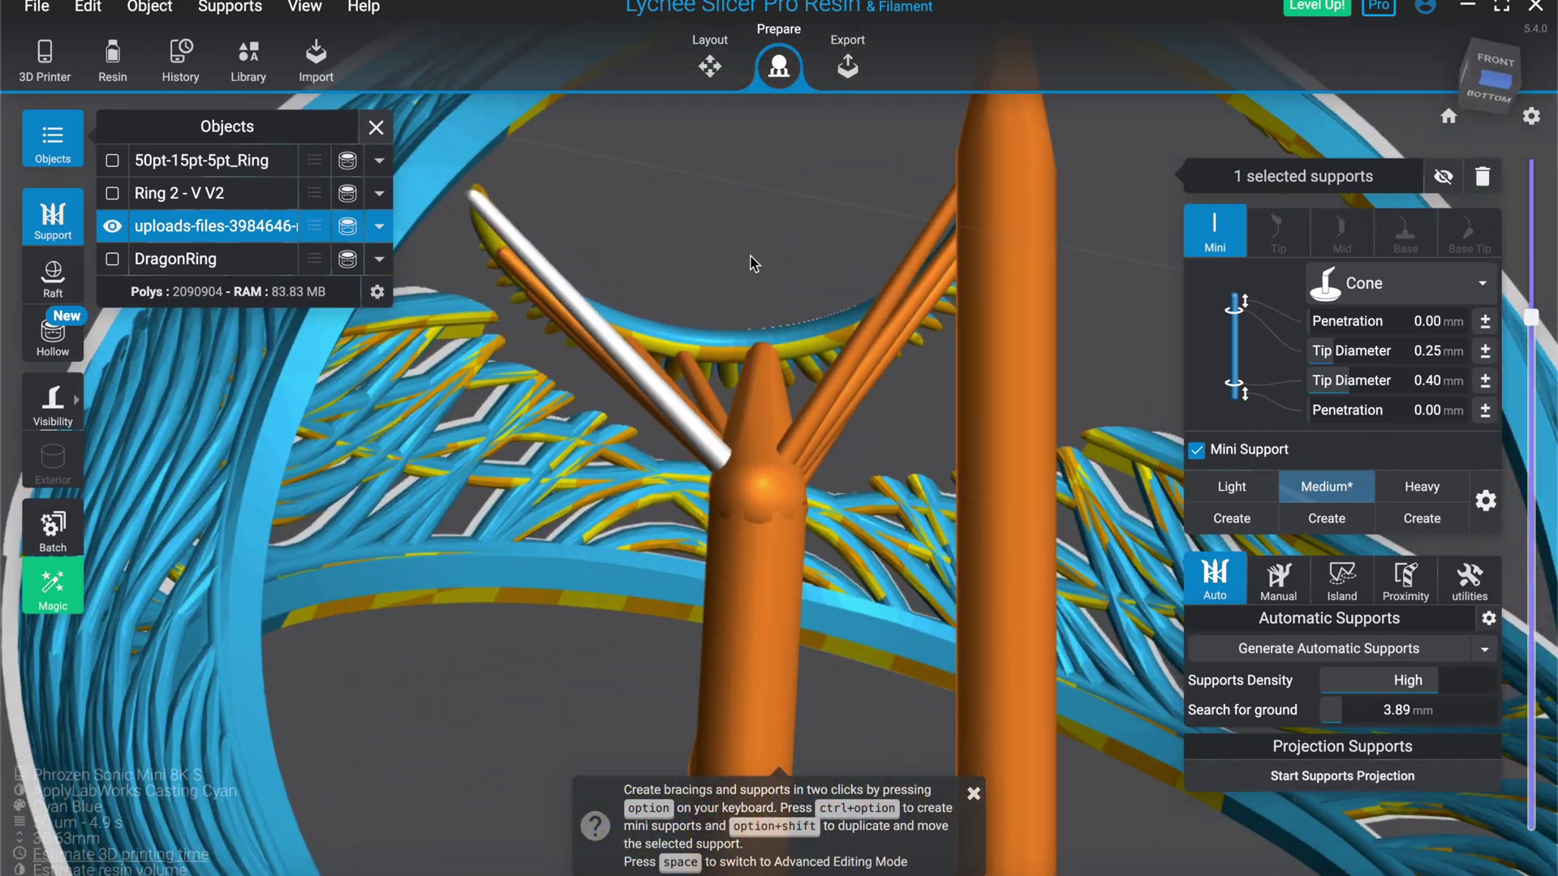
pyautogui.click(762, 373)
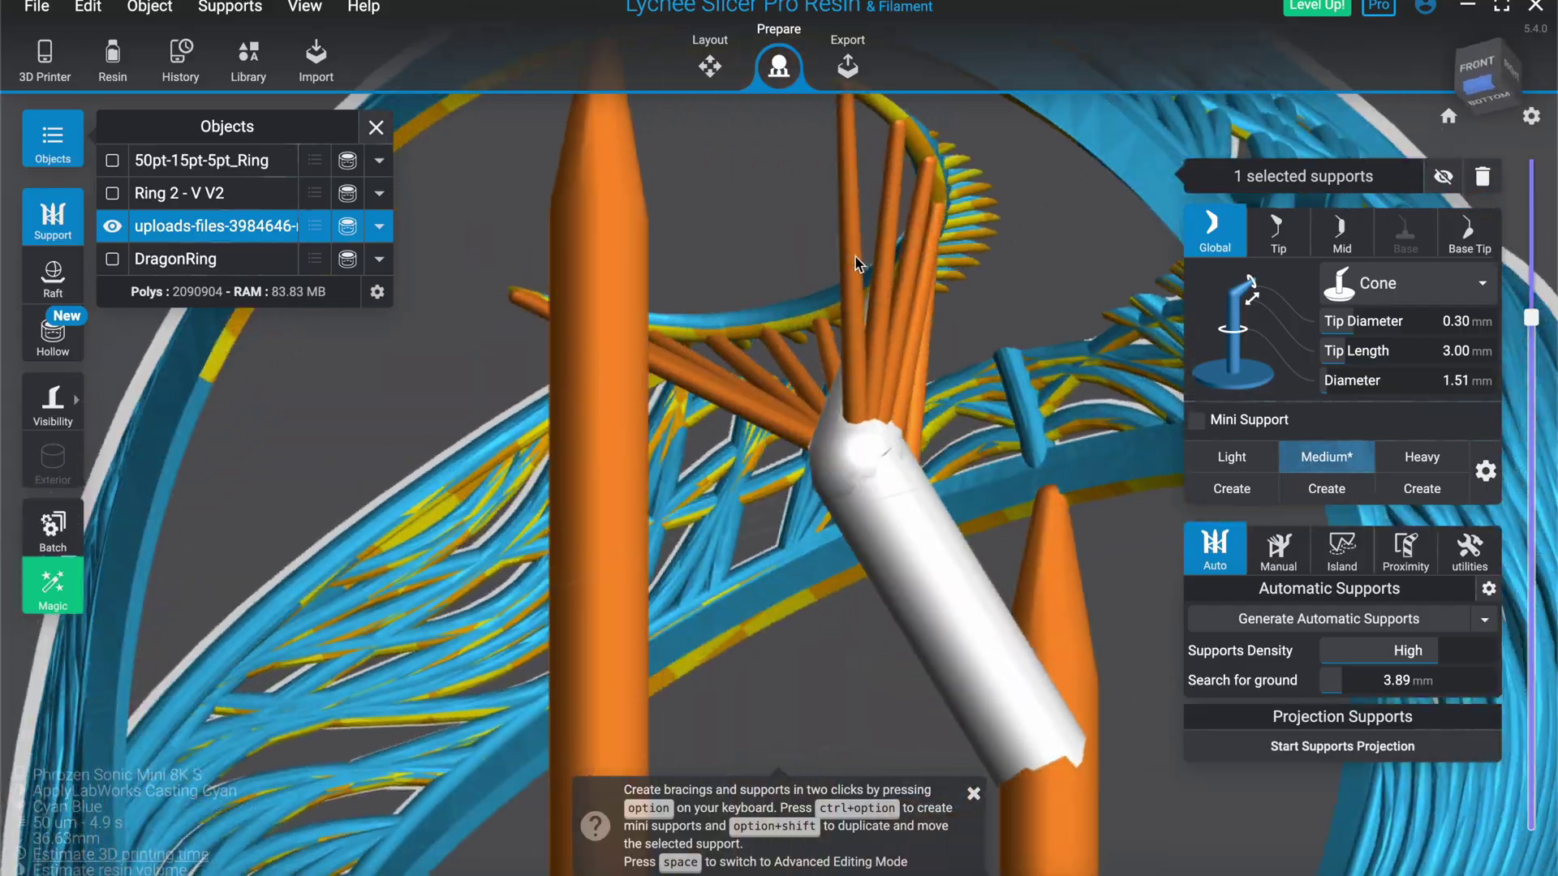
pyautogui.moveTo(1530, 324)
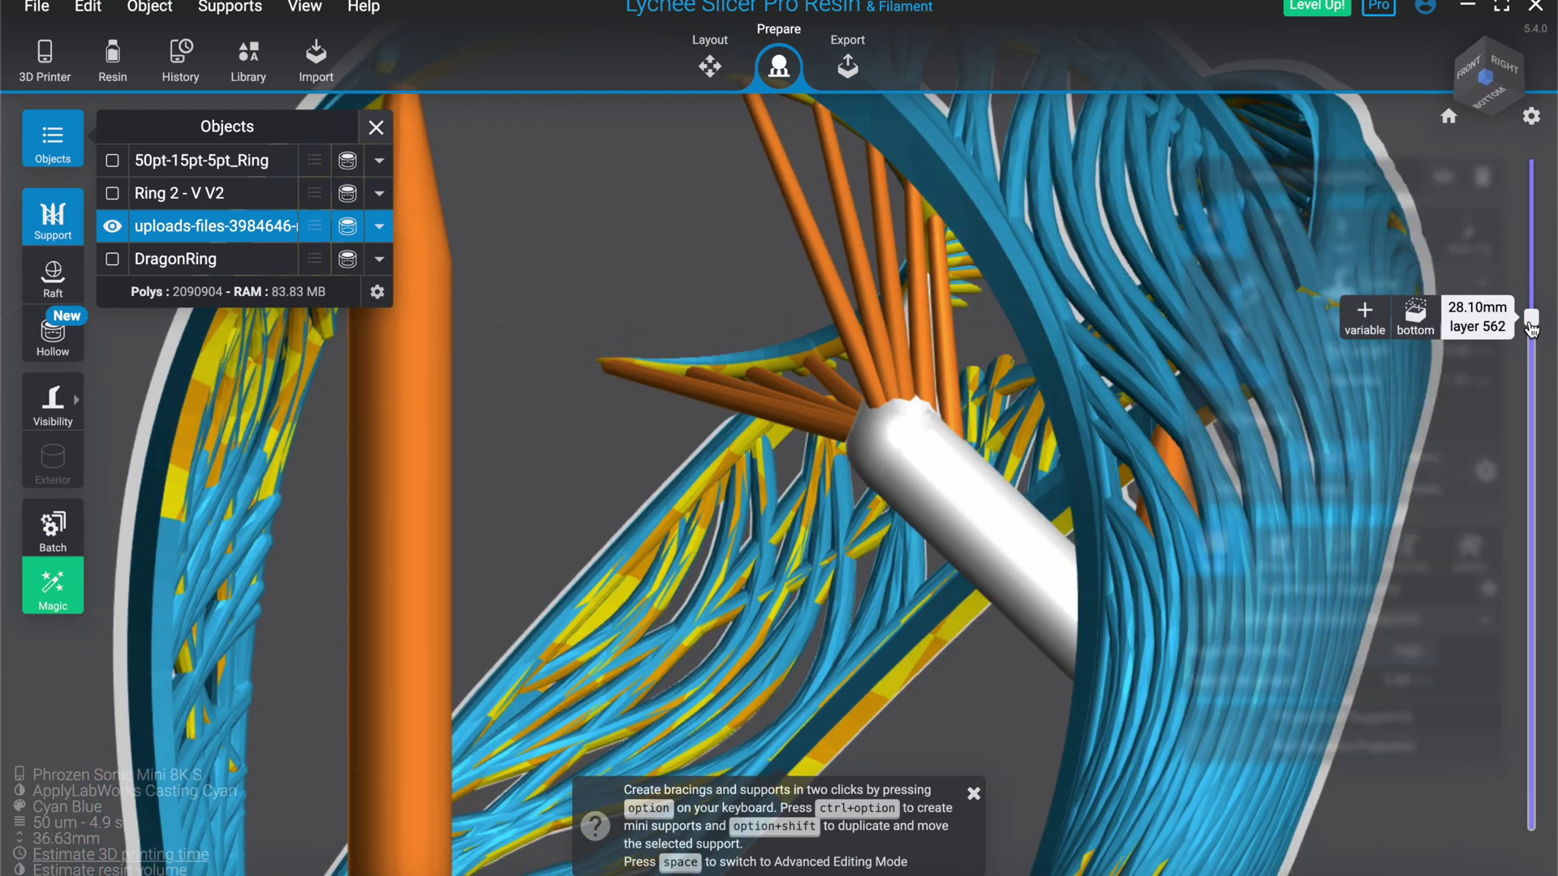
pyautogui.moveTo(1532, 328); pyautogui.dragTo(1534, 324)
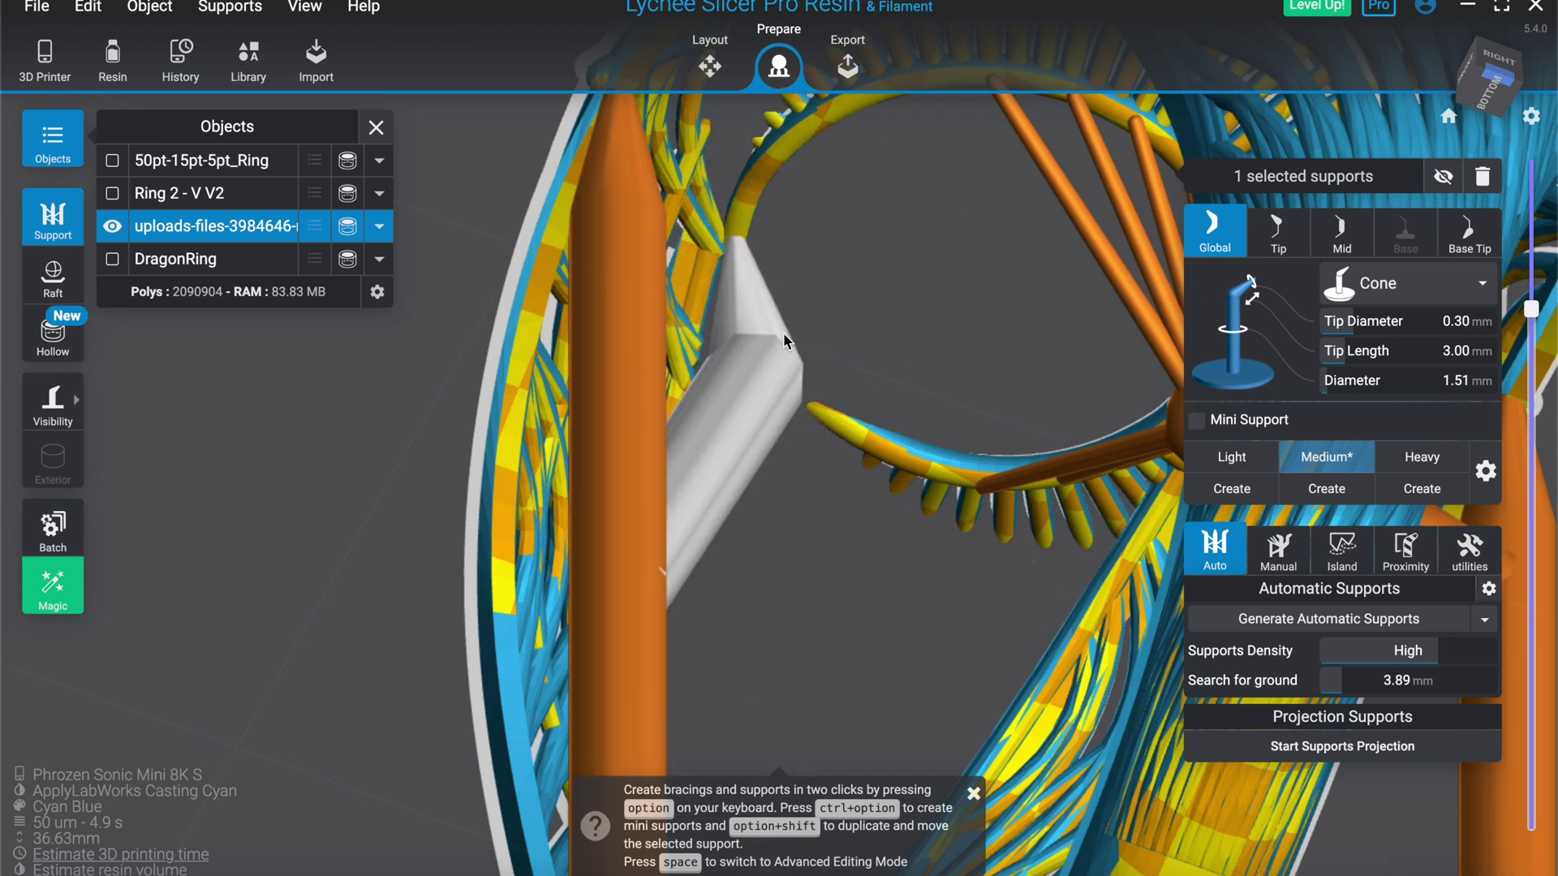
pyautogui.moveTo(836, 284); pyautogui.dragTo(797, 168)
# Sprout a mini support from the main support and stretch its top further along the ring
pyautogui.keyDown('ctrl'); pyautogui.keyDown('alt'); pyautogui.click(764, 368); pyautogui.keyUp('alt'); pyautogui.keyUp('ctrl')
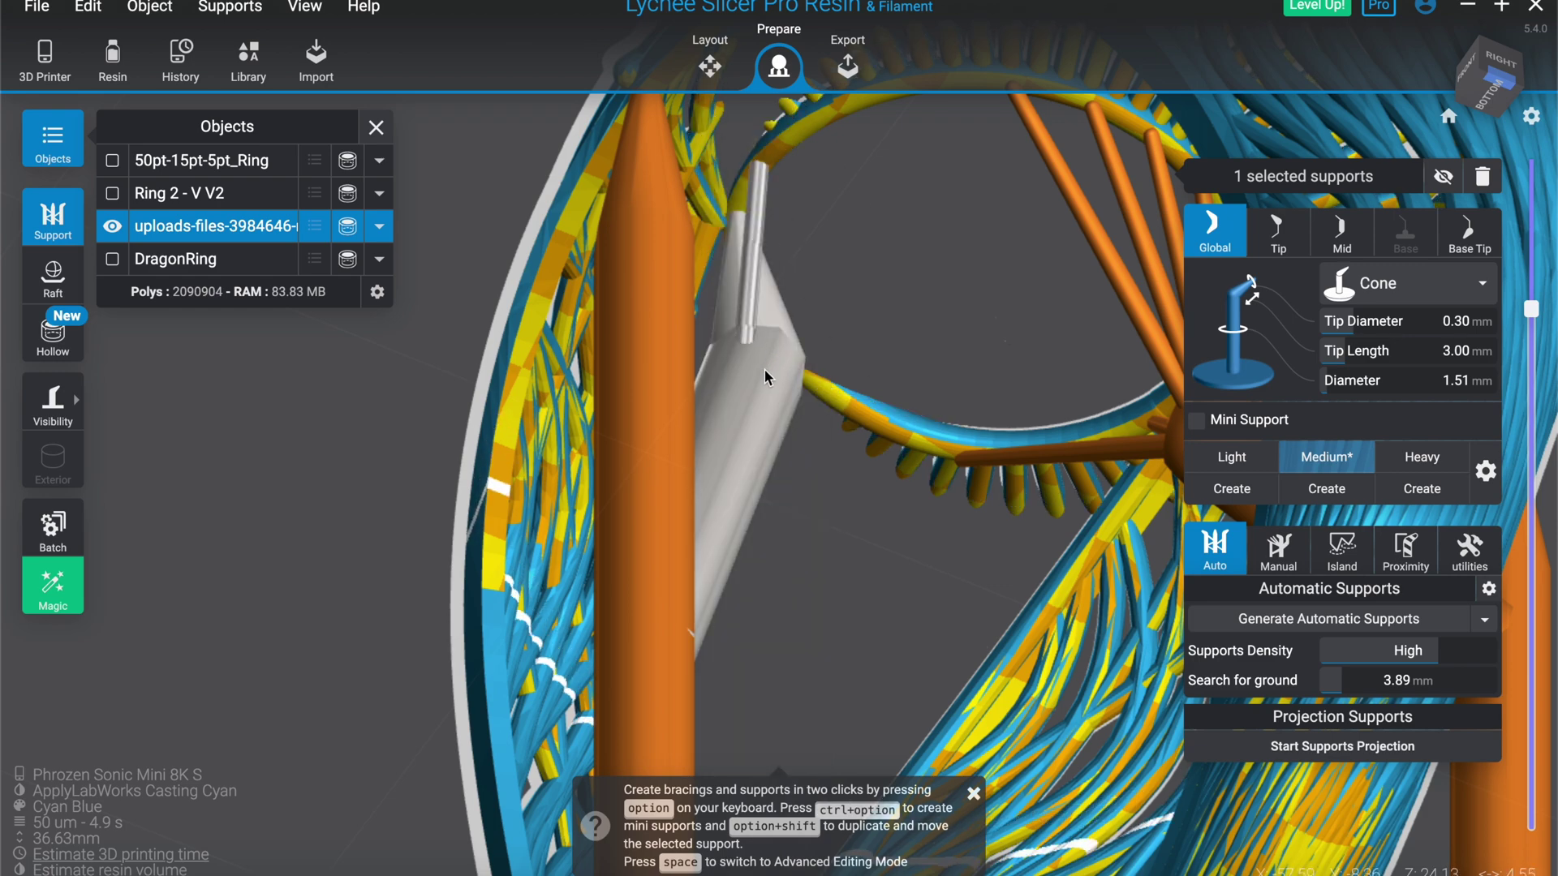
pyautogui.moveTo(798, 143); pyautogui.dragTo(866, 103)
pyautogui.scroll(5, 844, 450)
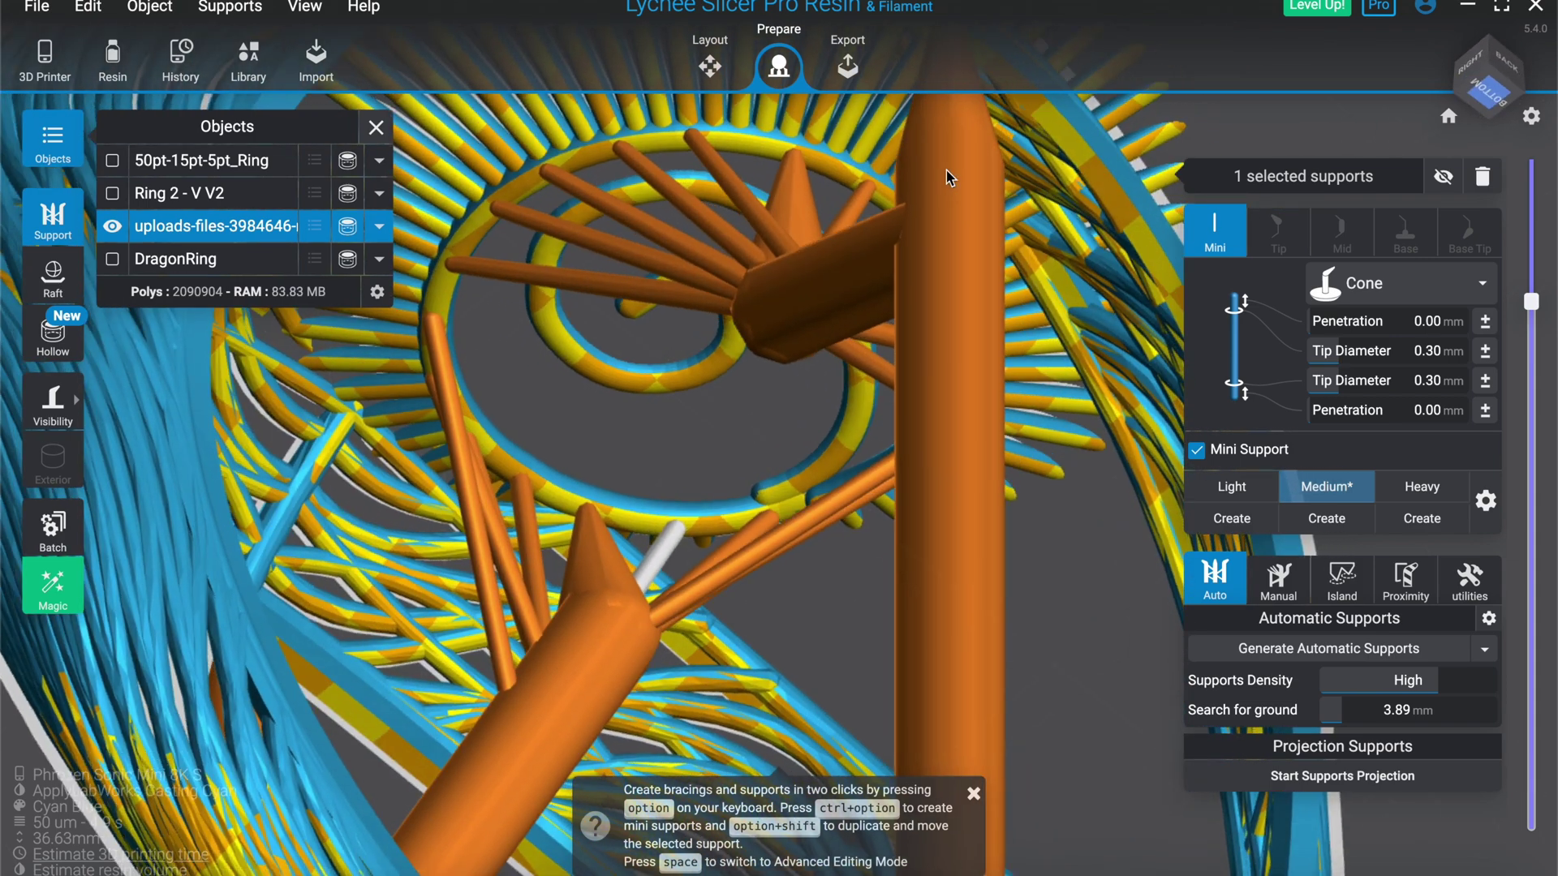
pyautogui.moveTo(1536, 319)
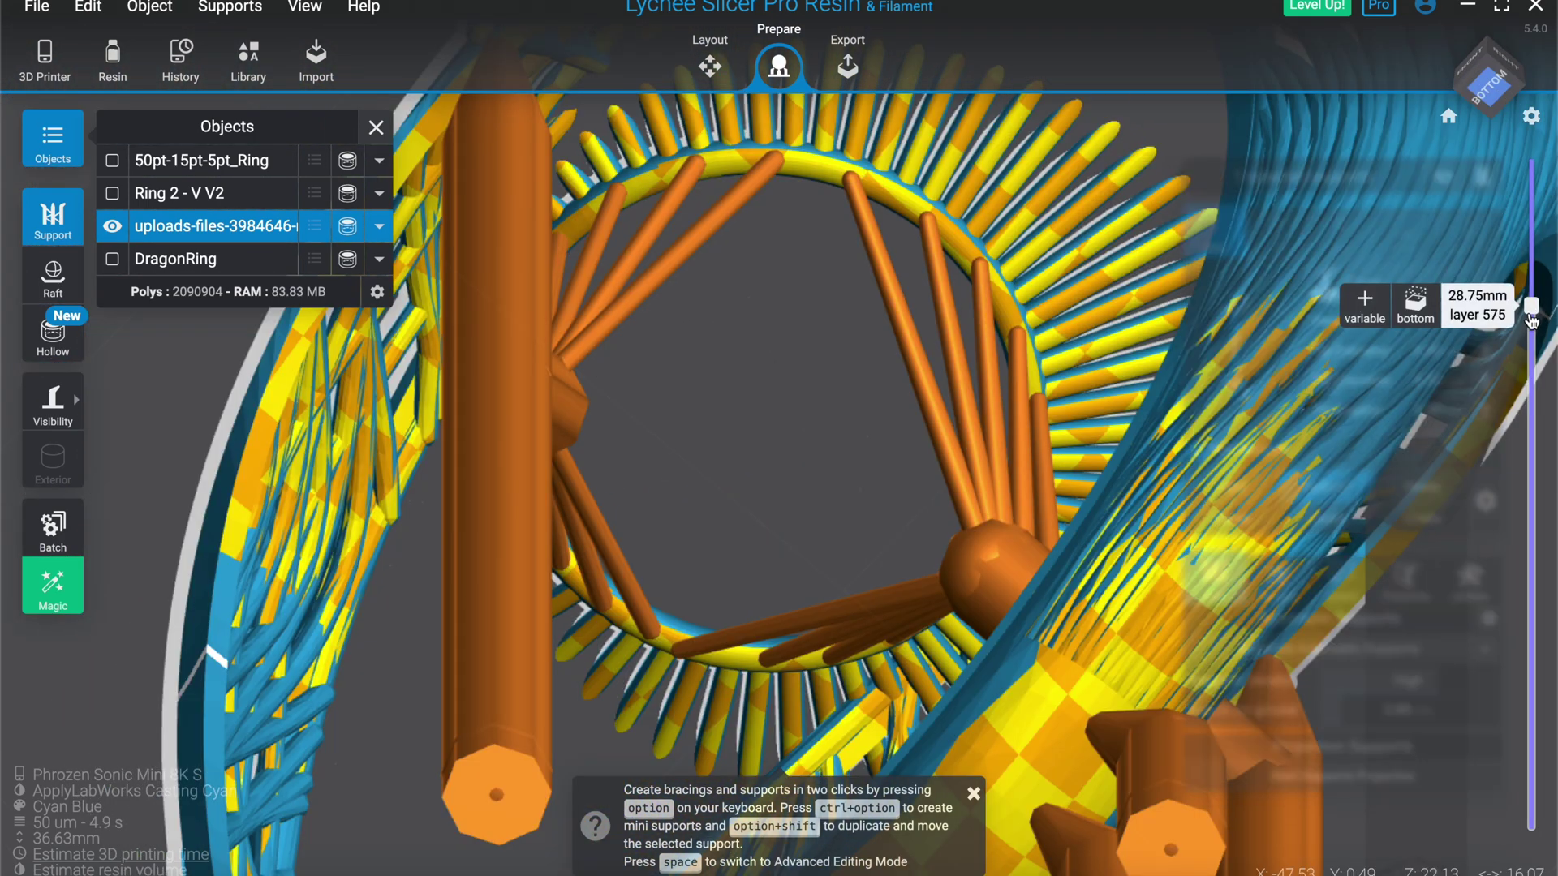
# Raise the layer preview to layer 576 and zoom in on the unsupported centre spiral
pyautogui.scroll(1, 1531, 320)
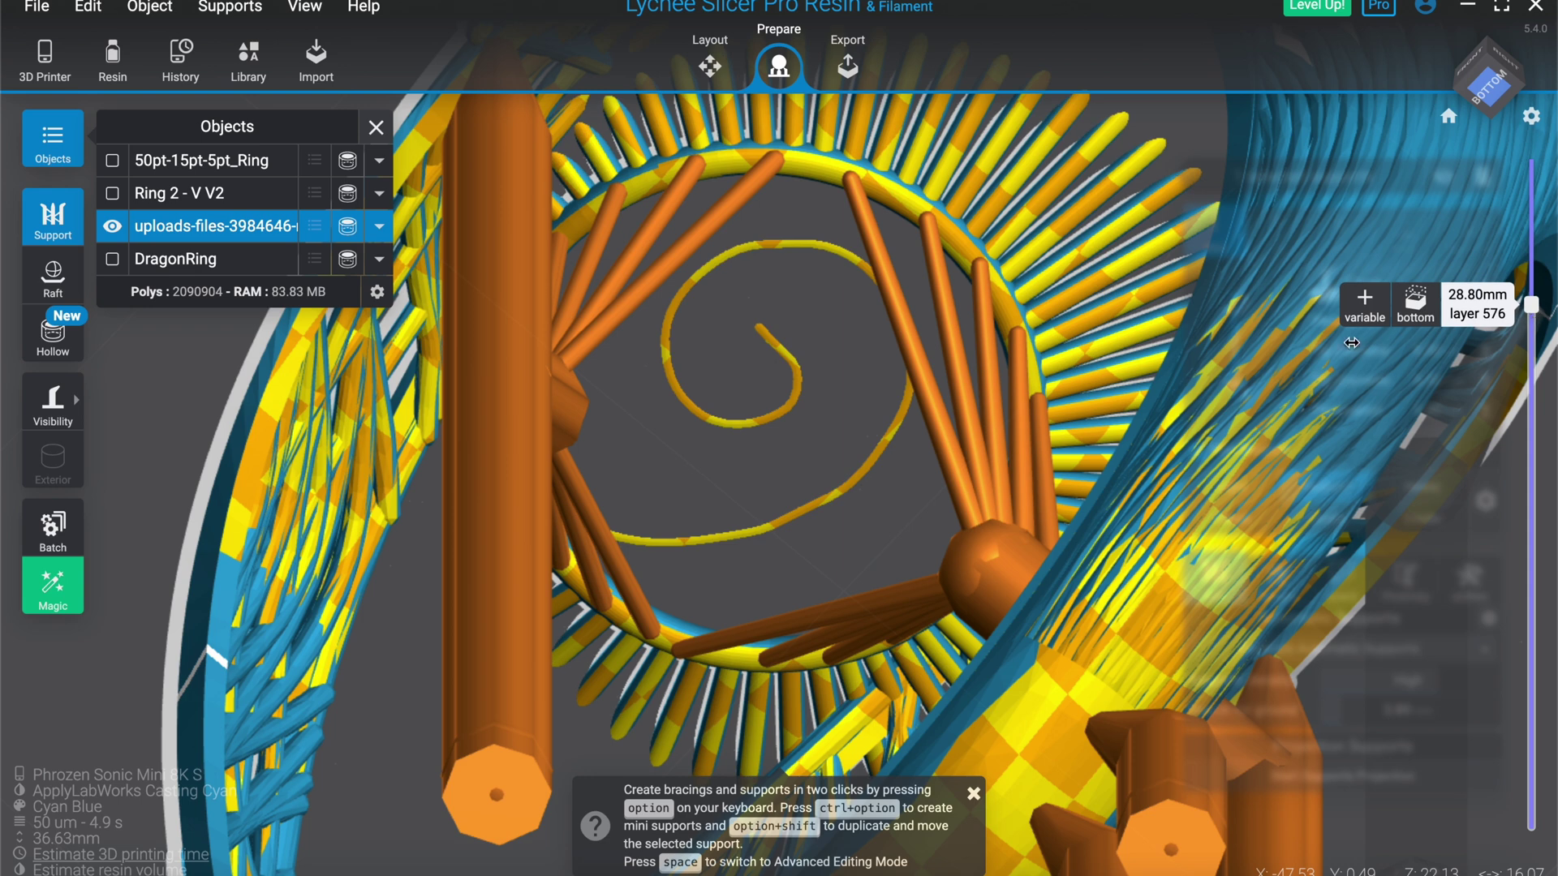
pyautogui.scroll(2, 960, 369)
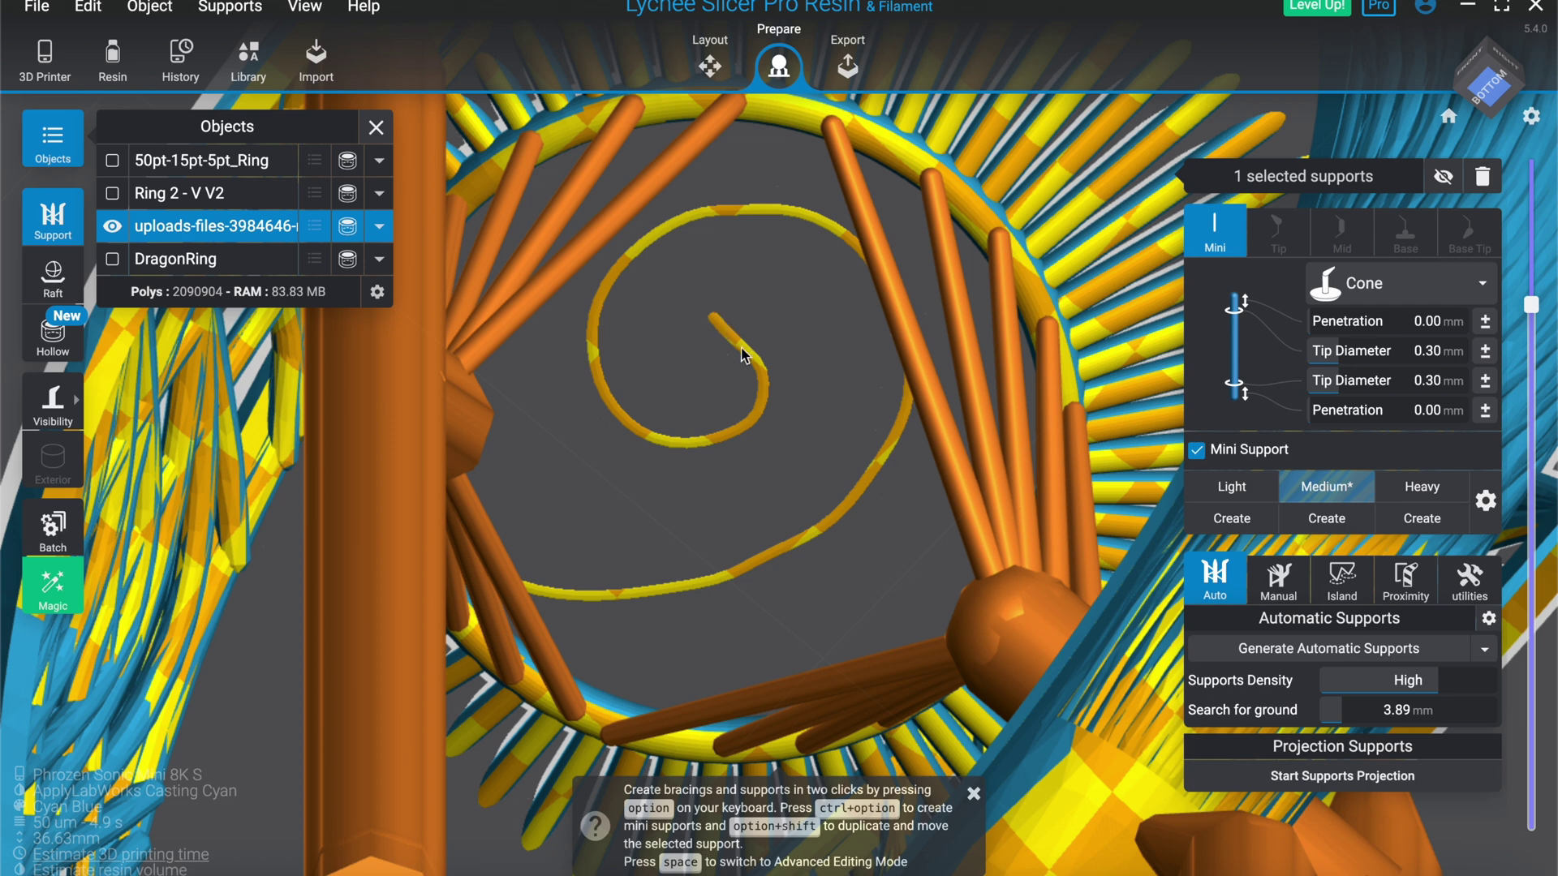
# Run a mini support from the spiral tip to a nearby support, undoing a misplaced first attempt
pyautogui.click(716, 325)
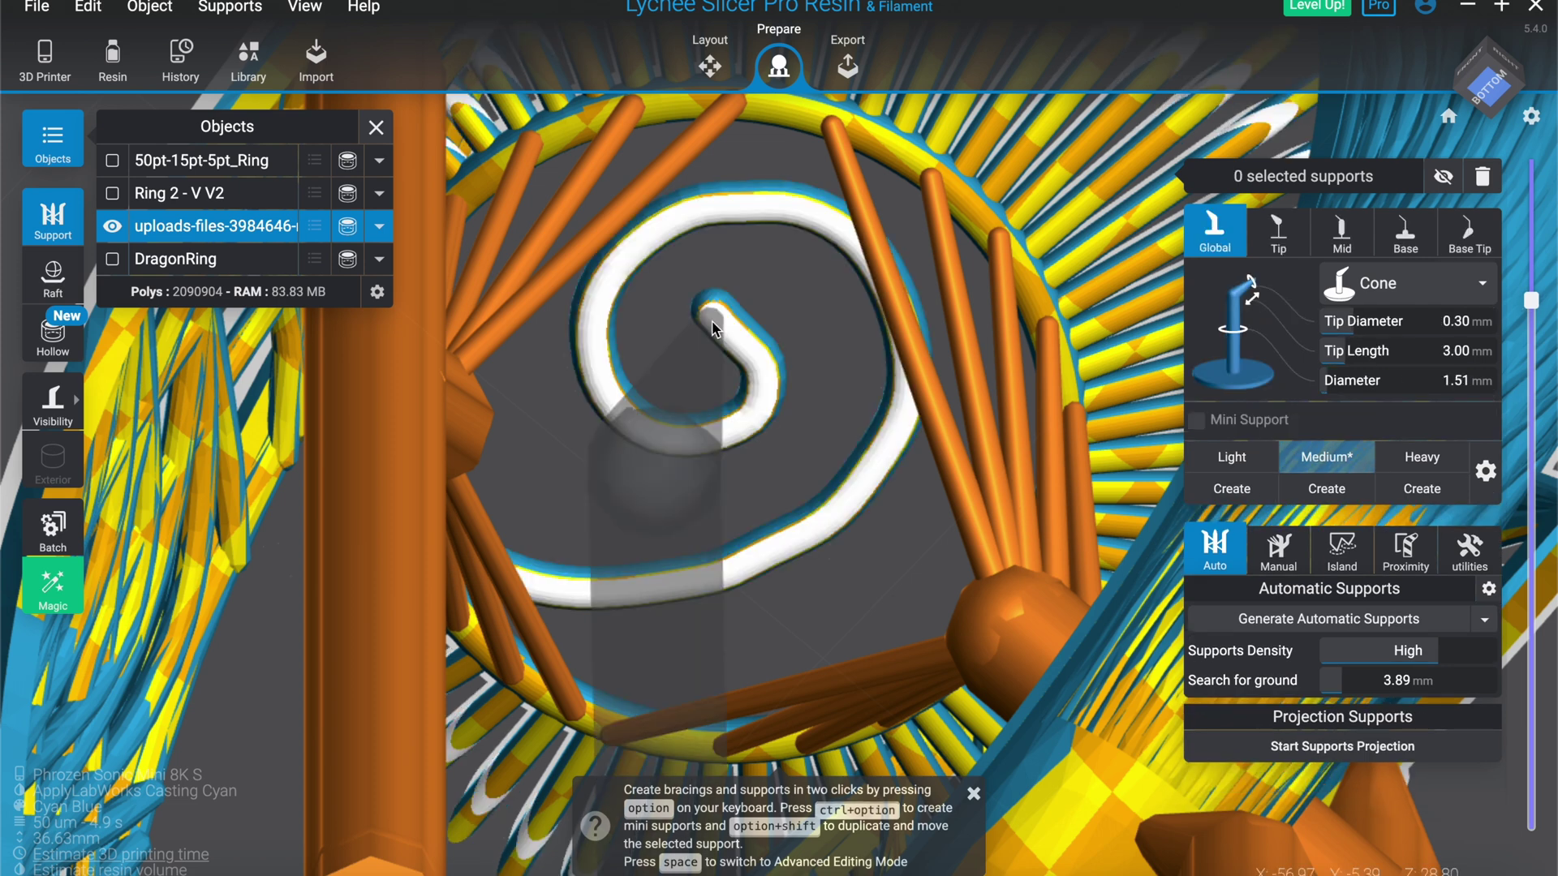
pyautogui.keyDown('ctrl'); pyautogui.keyDown('alt'); pyautogui.click(713, 326); pyautogui.keyUp('alt'); pyautogui.keyUp('ctrl')
pyautogui.keyDown('ctrl'); pyautogui.keyDown('alt'); pyautogui.click(983, 591); pyautogui.keyUp('alt'); pyautogui.keyUp('ctrl')
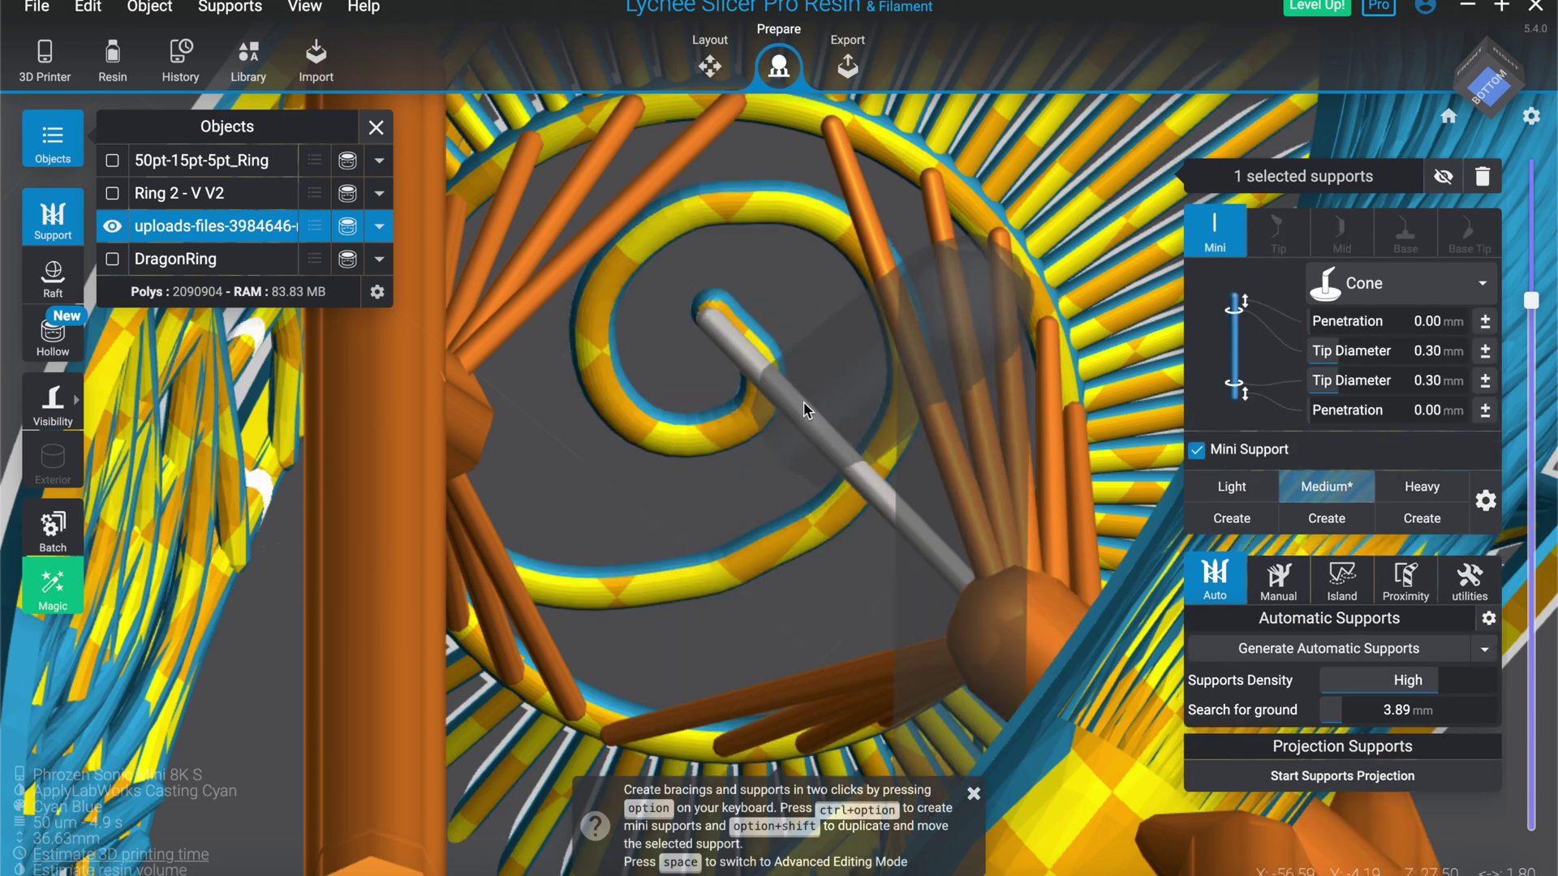
pyautogui.hotkey('ctrl', 'z')
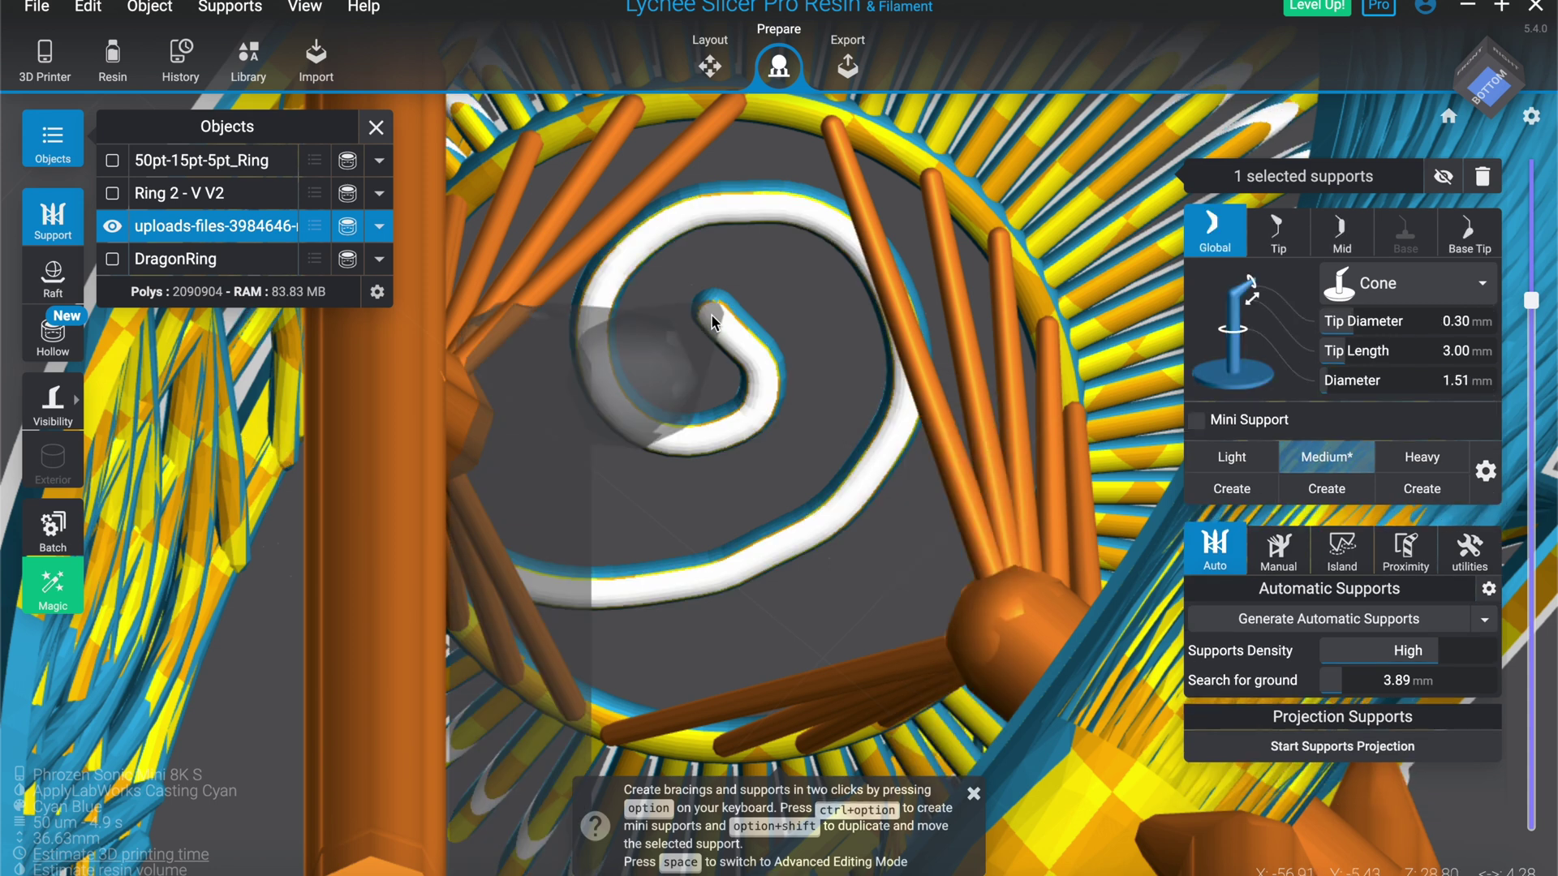
pyautogui.keyDown('ctrl'); pyautogui.keyDown('alt'); pyautogui.click(714, 322); pyautogui.keyUp('alt'); pyautogui.keyUp('ctrl')
pyautogui.keyDown('ctrl'); pyautogui.keyDown('alt'); pyautogui.click(468, 382); pyautogui.keyUp('alt'); pyautogui.keyUp('ctrl')
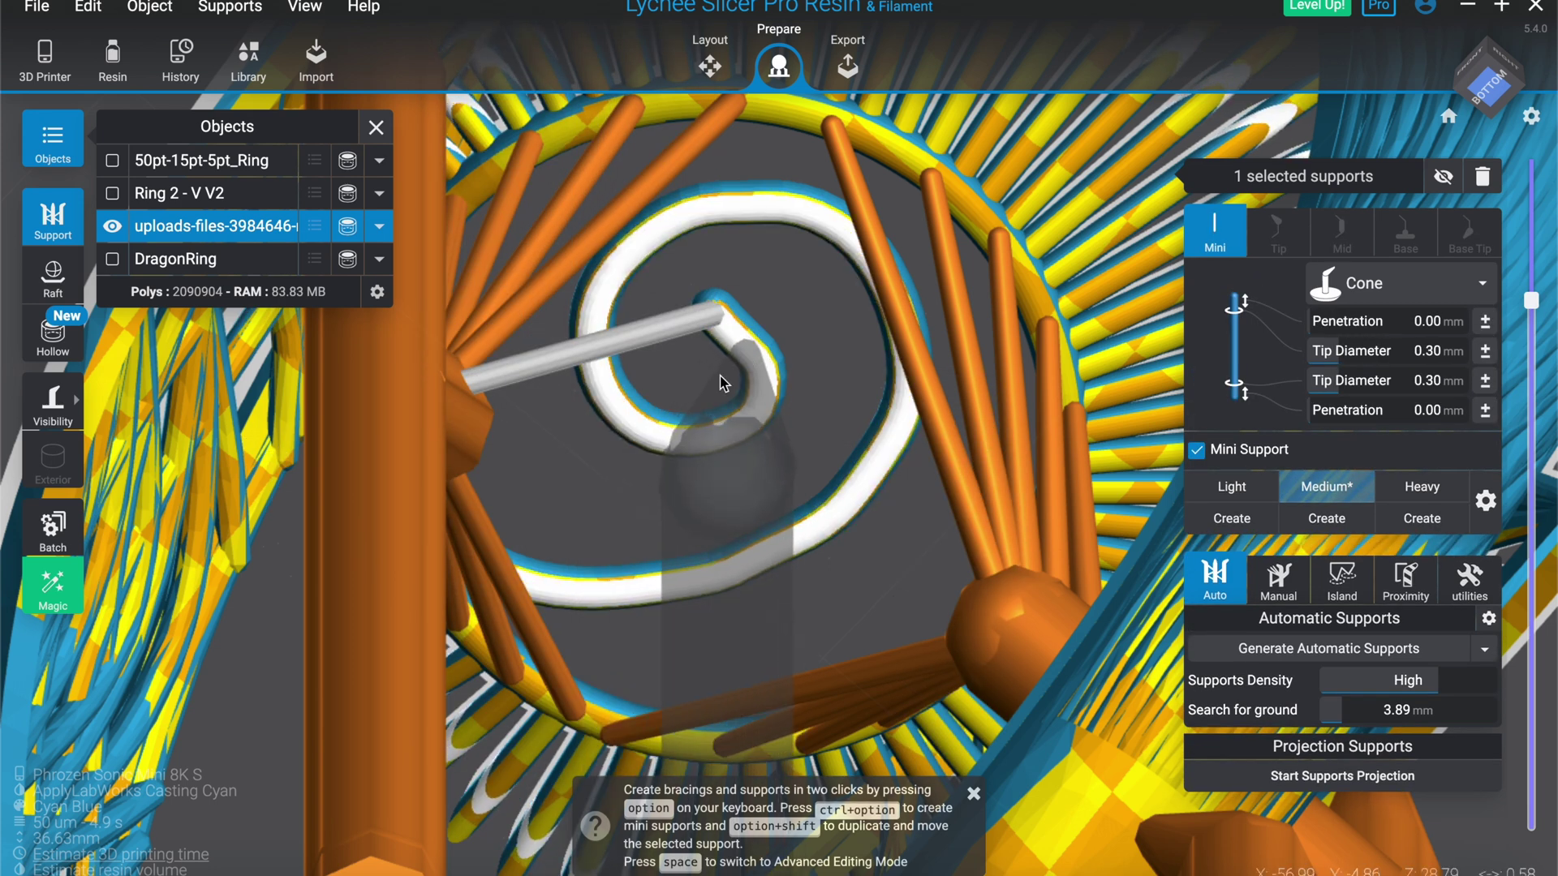
# Add mini supports linking the nearby support and the inner spiral
pyautogui.keyDown('ctrl'); pyautogui.keyDown('alt'); pyautogui.click(465, 447); pyautogui.keyUp('alt'); pyautogui.keyUp('ctrl')
pyautogui.keyDown('ctrl'); pyautogui.keyDown('alt'); pyautogui.click(762, 404); pyautogui.keyUp('alt'); pyautogui.keyUp('ctrl')
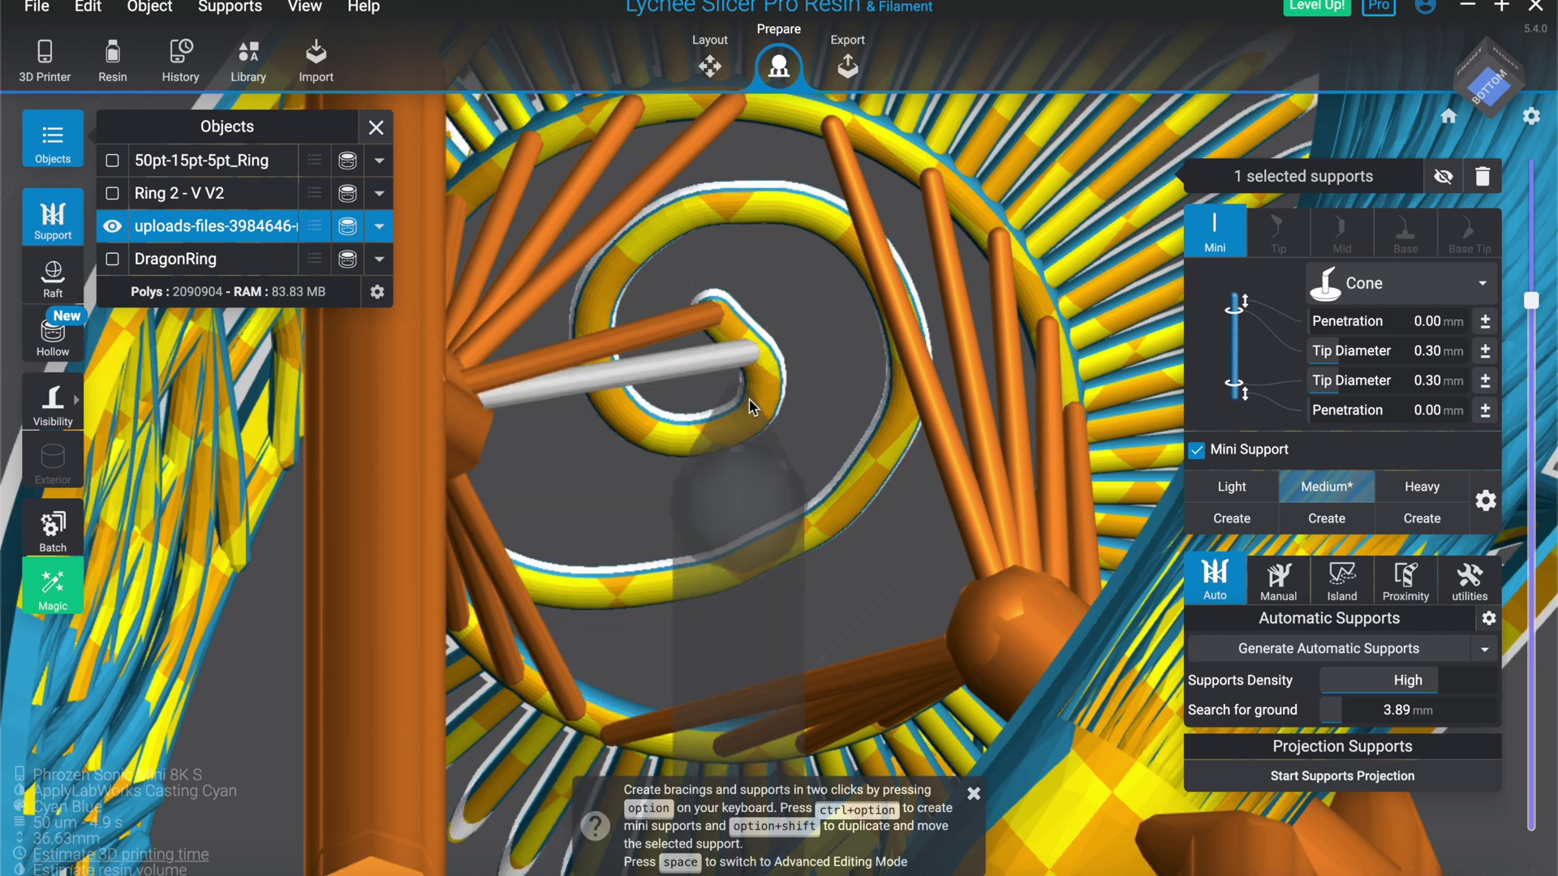
pyautogui.click(991, 584)
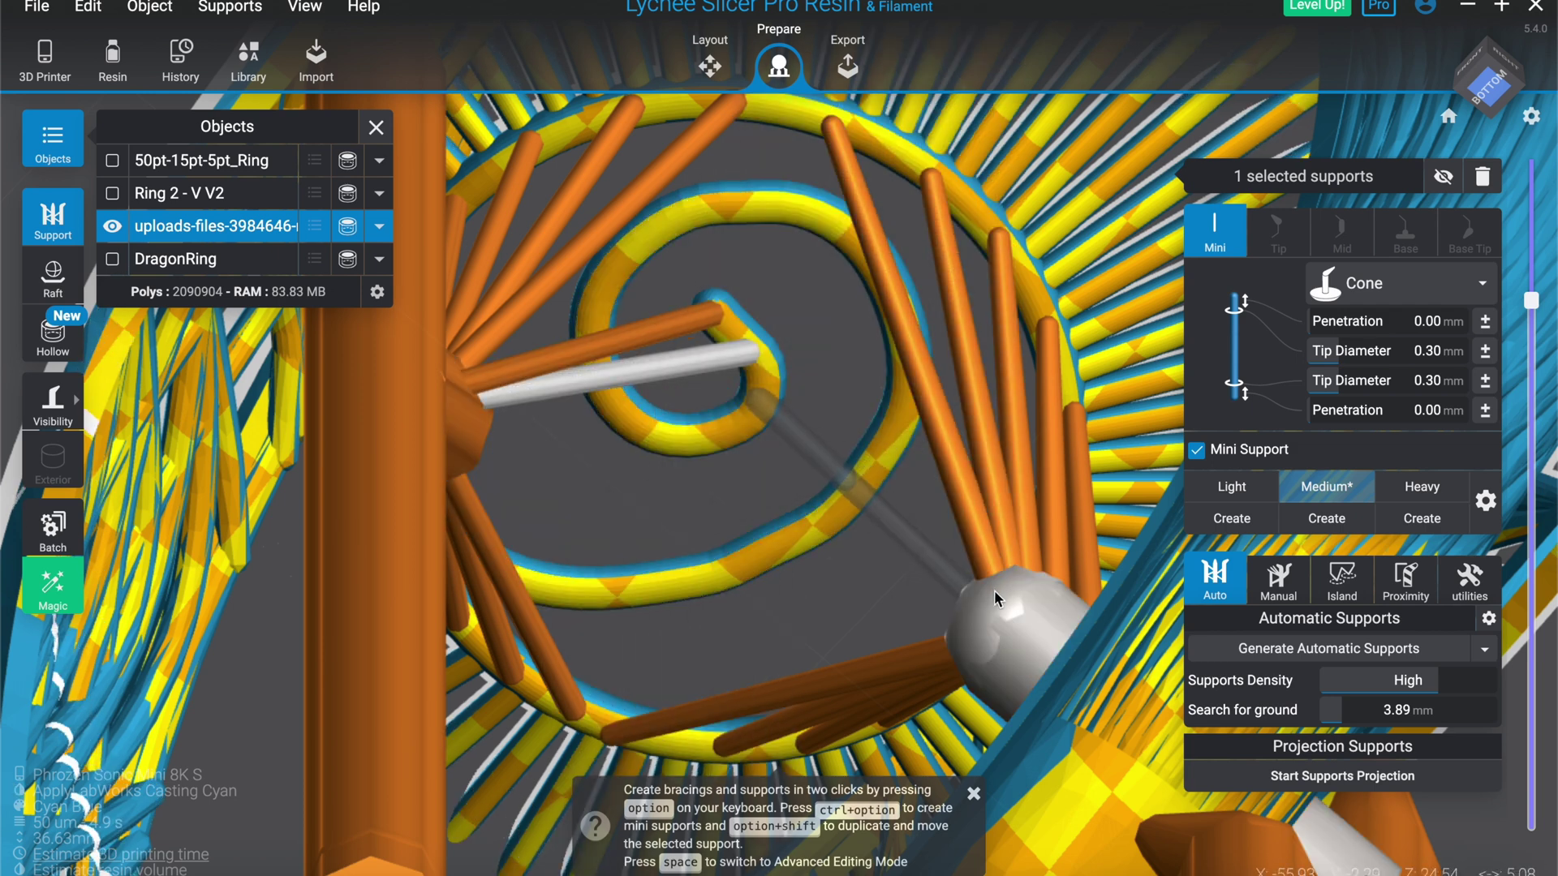
pyautogui.keyDown('ctrl'); pyautogui.keyDown('alt'); pyautogui.click(761, 404); pyautogui.keyUp('alt'); pyautogui.keyUp('ctrl')
pyautogui.keyDown('ctrl'); pyautogui.keyDown('alt'); pyautogui.click(479, 446); pyautogui.keyUp('alt'); pyautogui.keyUp('ctrl')
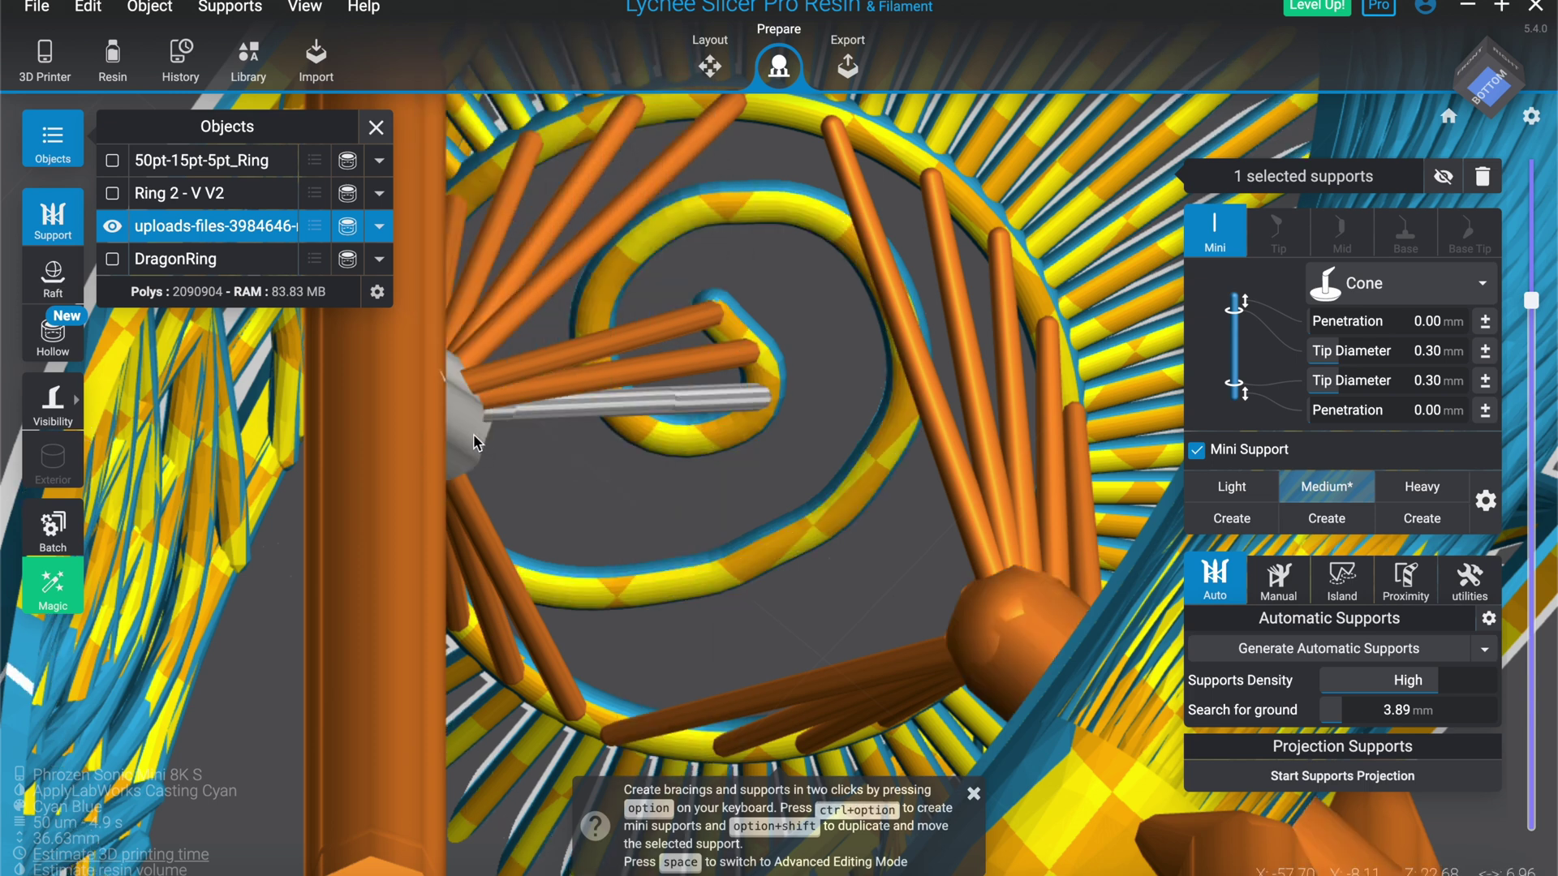
# Brace the ring to the large orange support with a mini support
pyautogui.moveTo(718, 438); pyautogui.dragTo(642, 470)
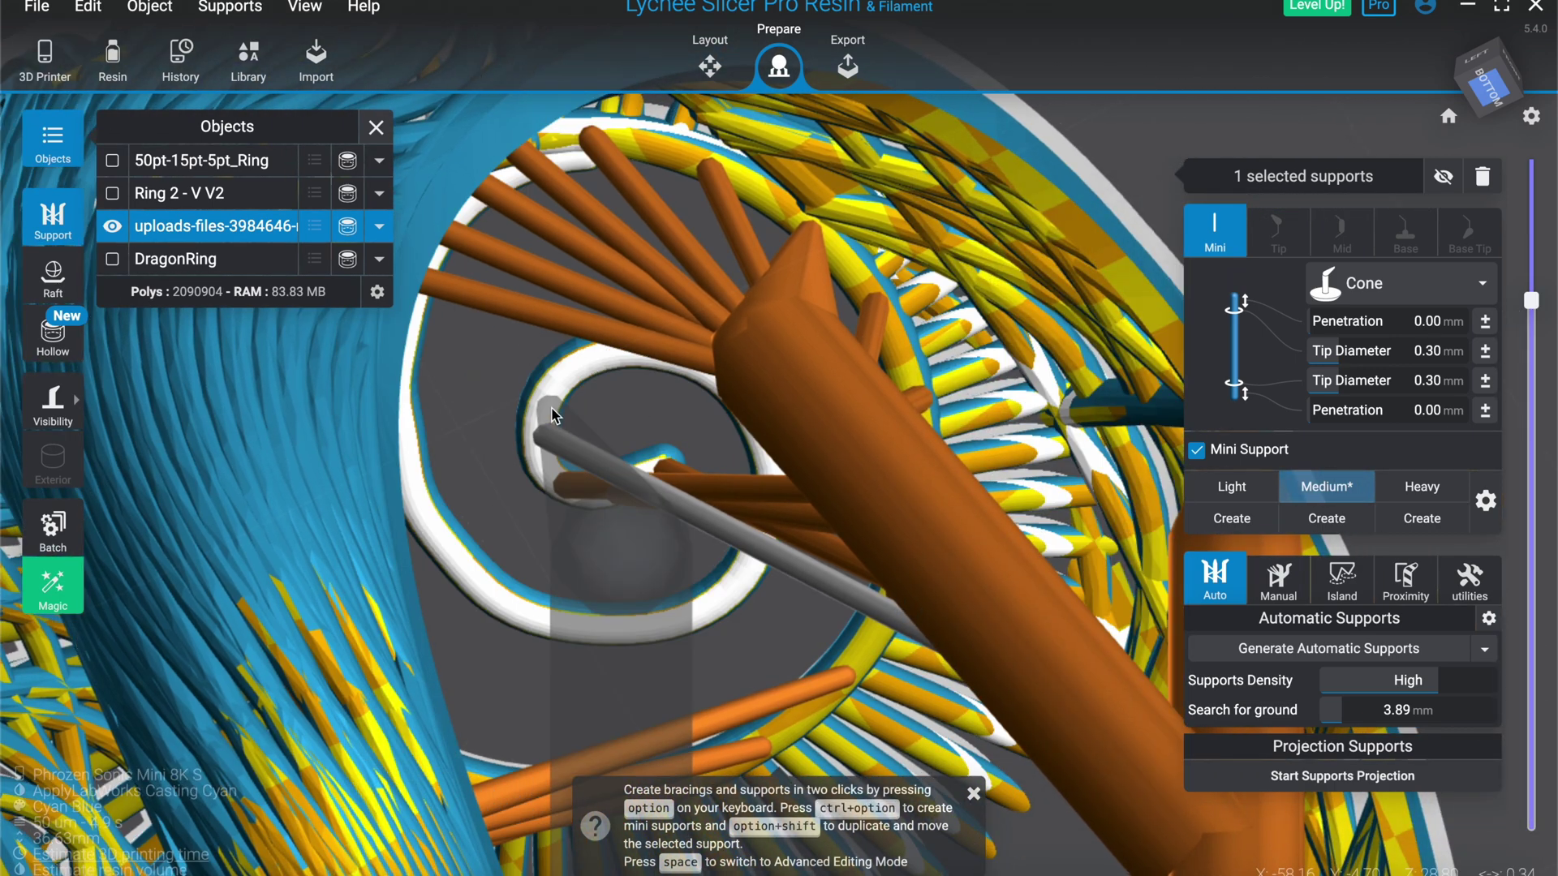
pyautogui.click(539, 448)
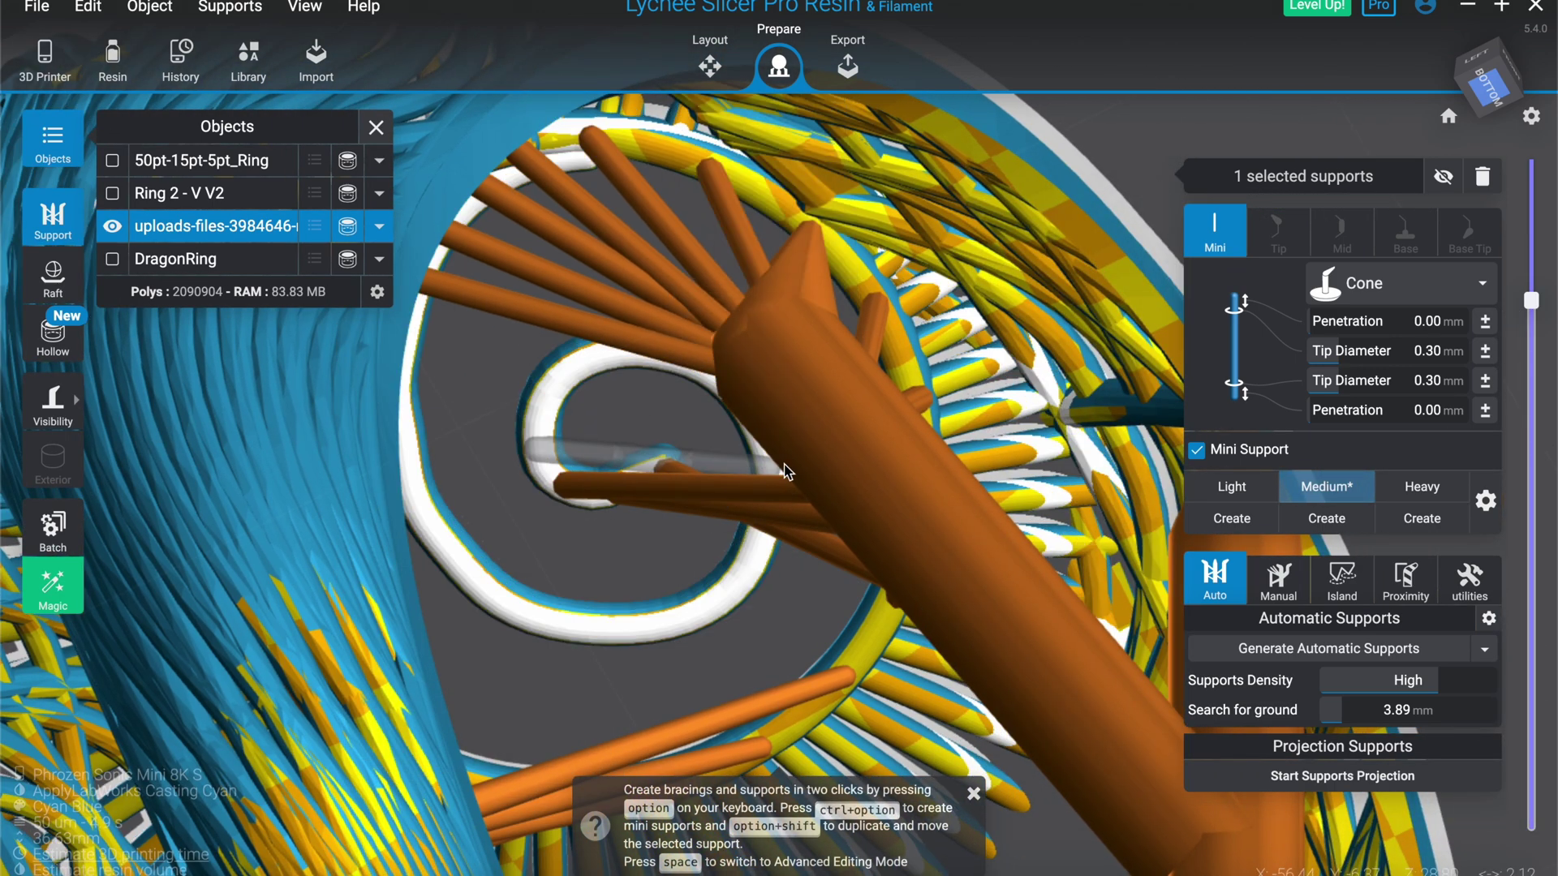
pyautogui.click(815, 464)
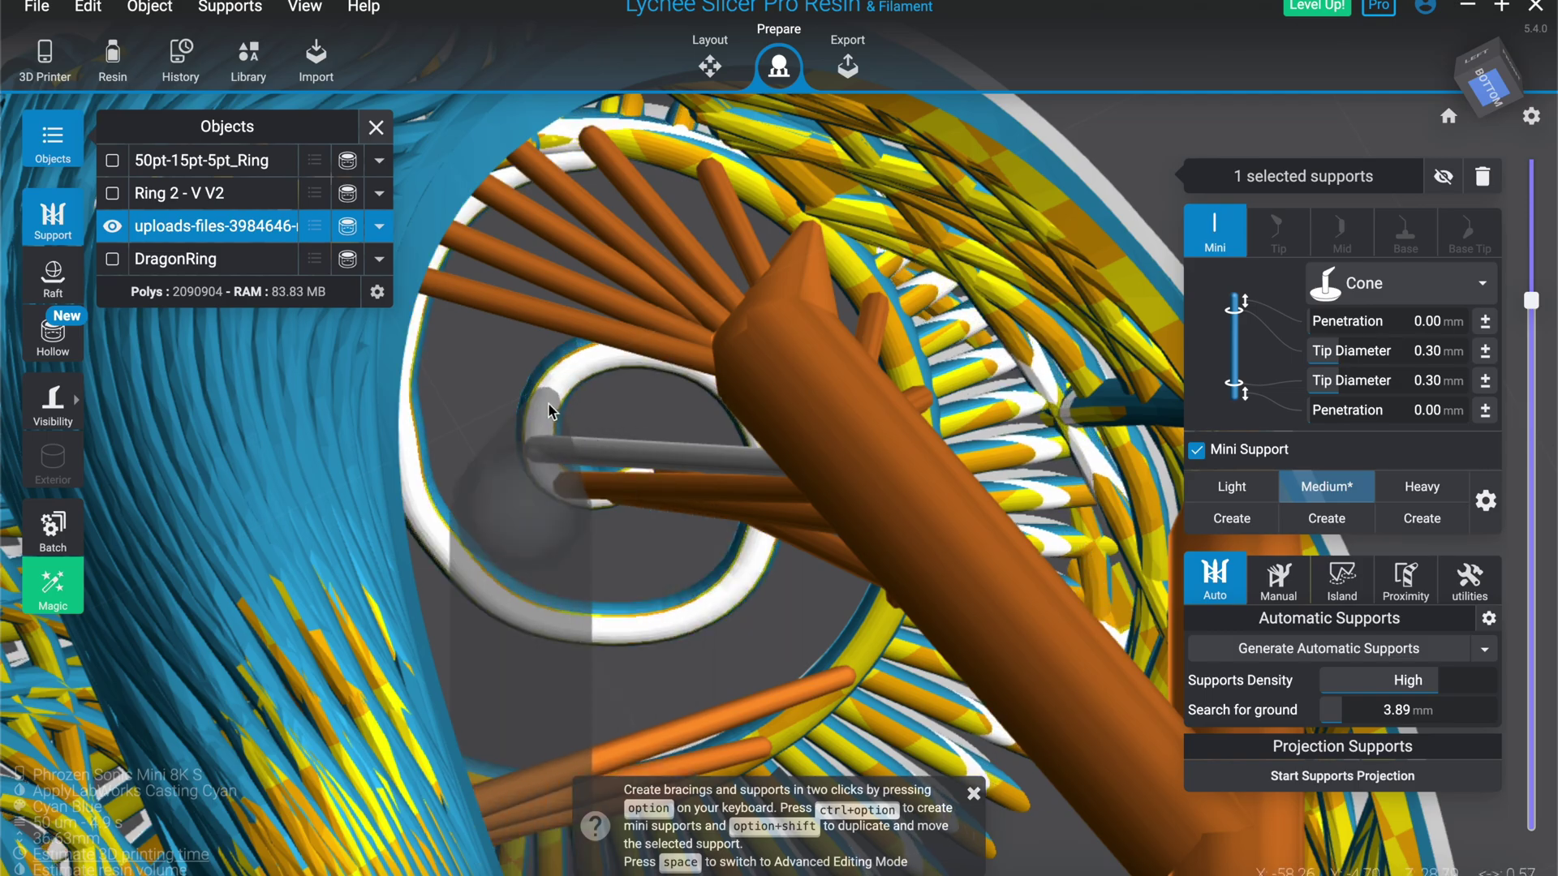
pyautogui.moveTo(560, 407); pyautogui.dragTo(826, 631, button='right')
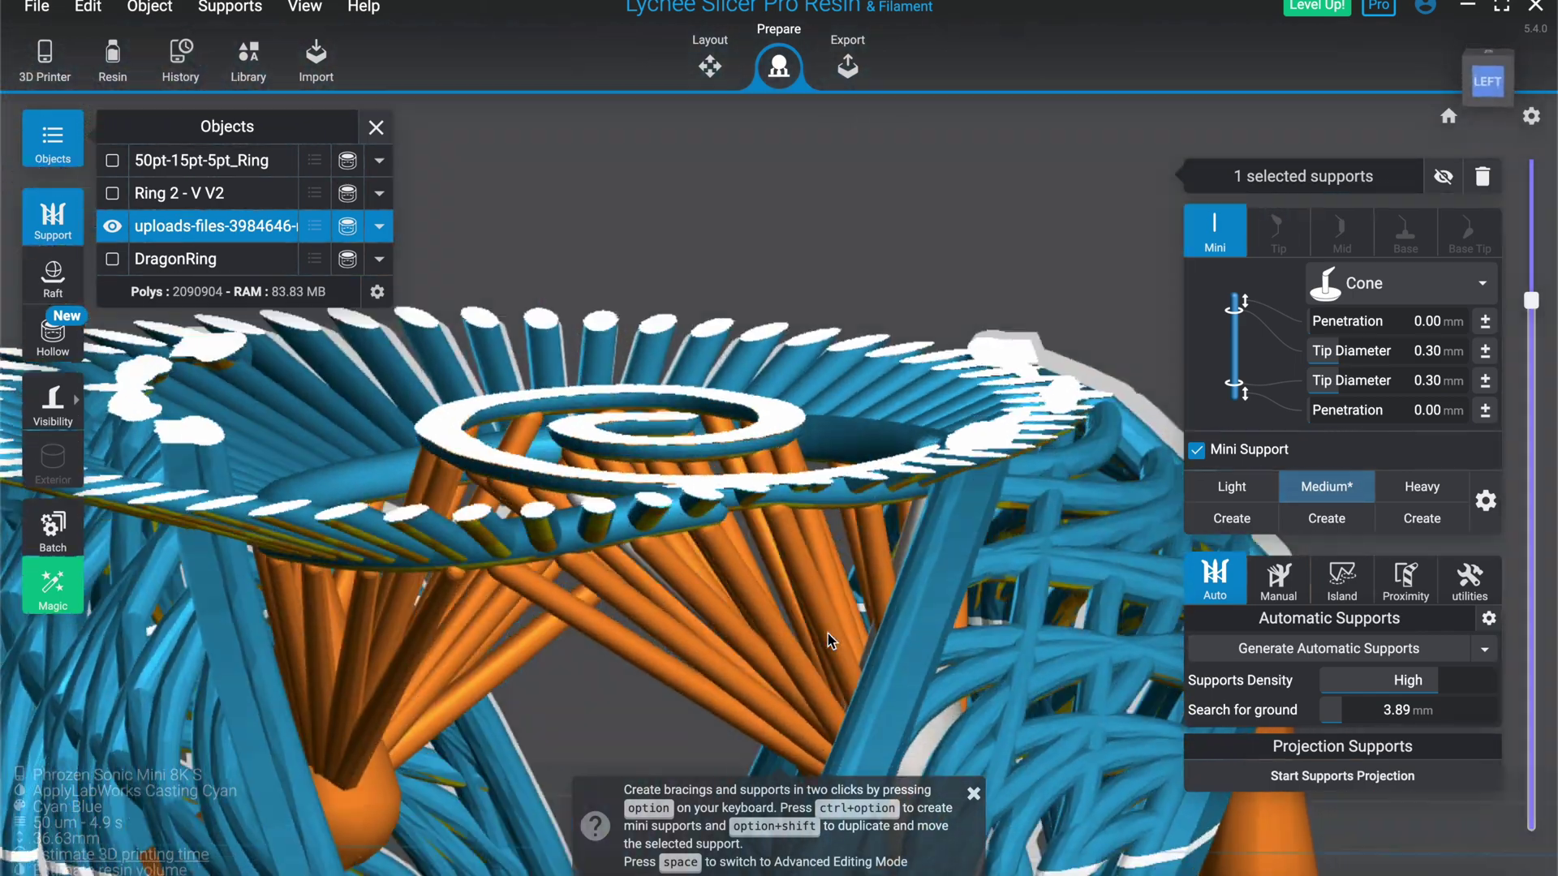
pyautogui.scroll(10, 829, 640)
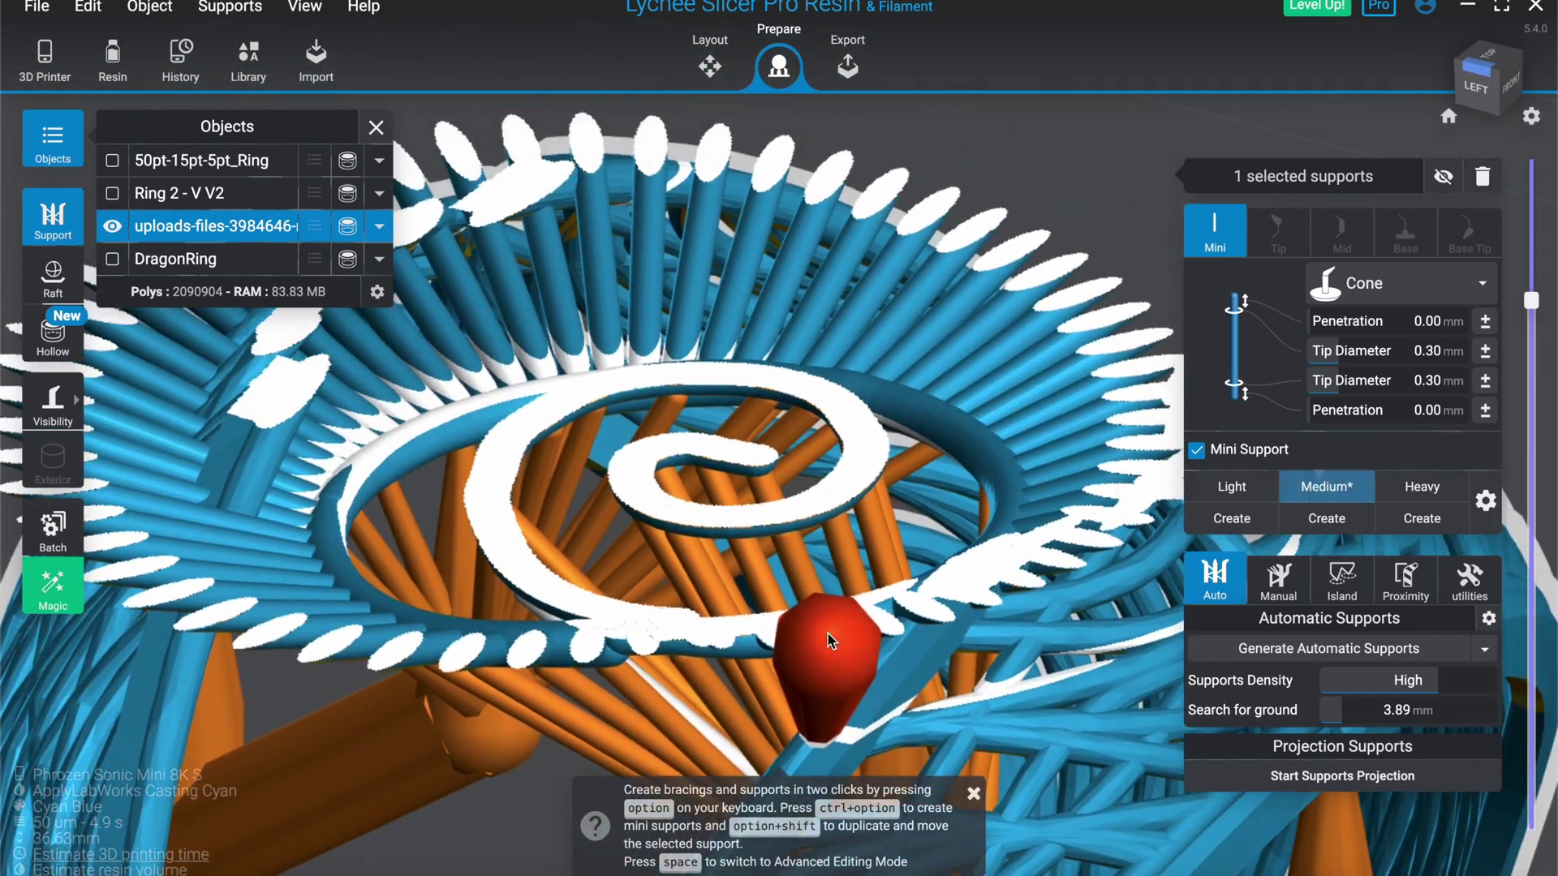
pyautogui.moveTo(1531, 300); pyautogui.dragTo(1550, 246)
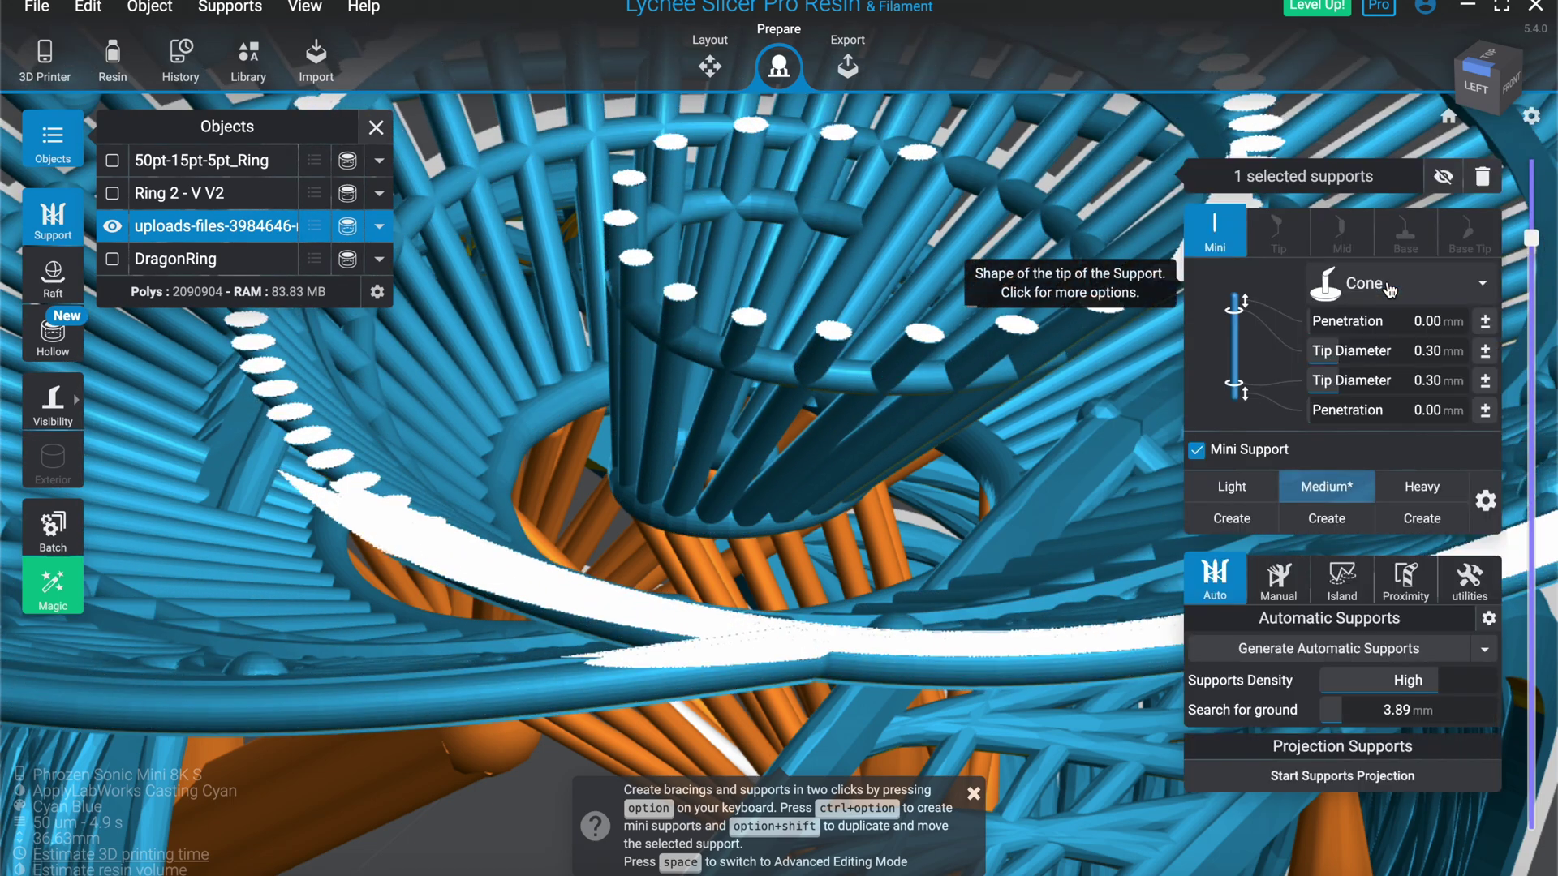
pyautogui.scroll(-2, 1054, 423)
pyautogui.scroll(-5, 1054, 424)
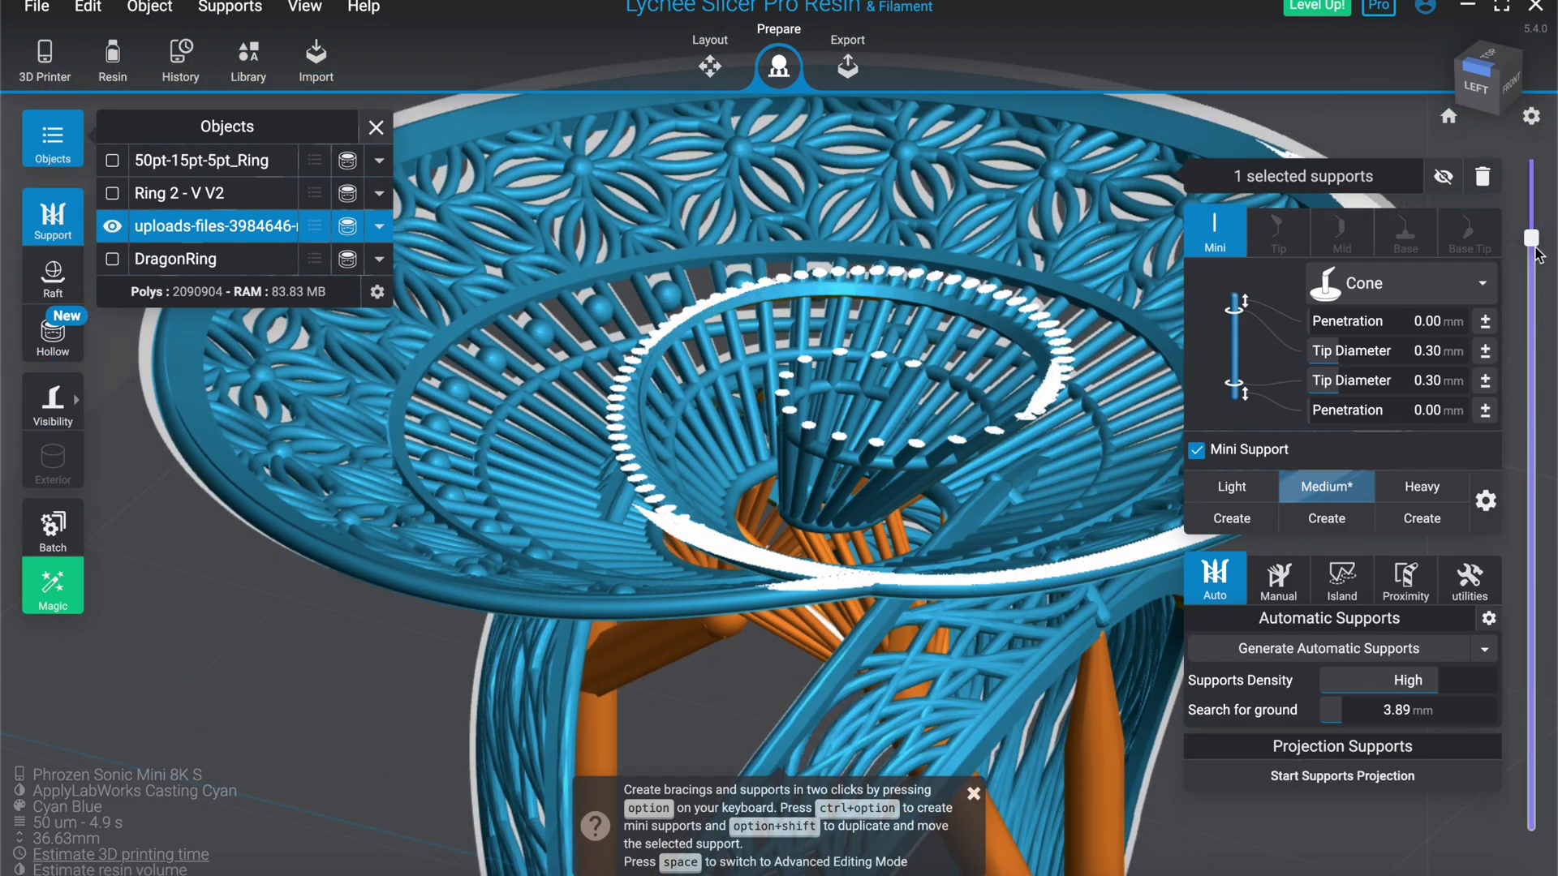
pyautogui.moveTo(1533, 244)
pyautogui.moveTo(1536, 254); pyautogui.dragTo(1535, 309)
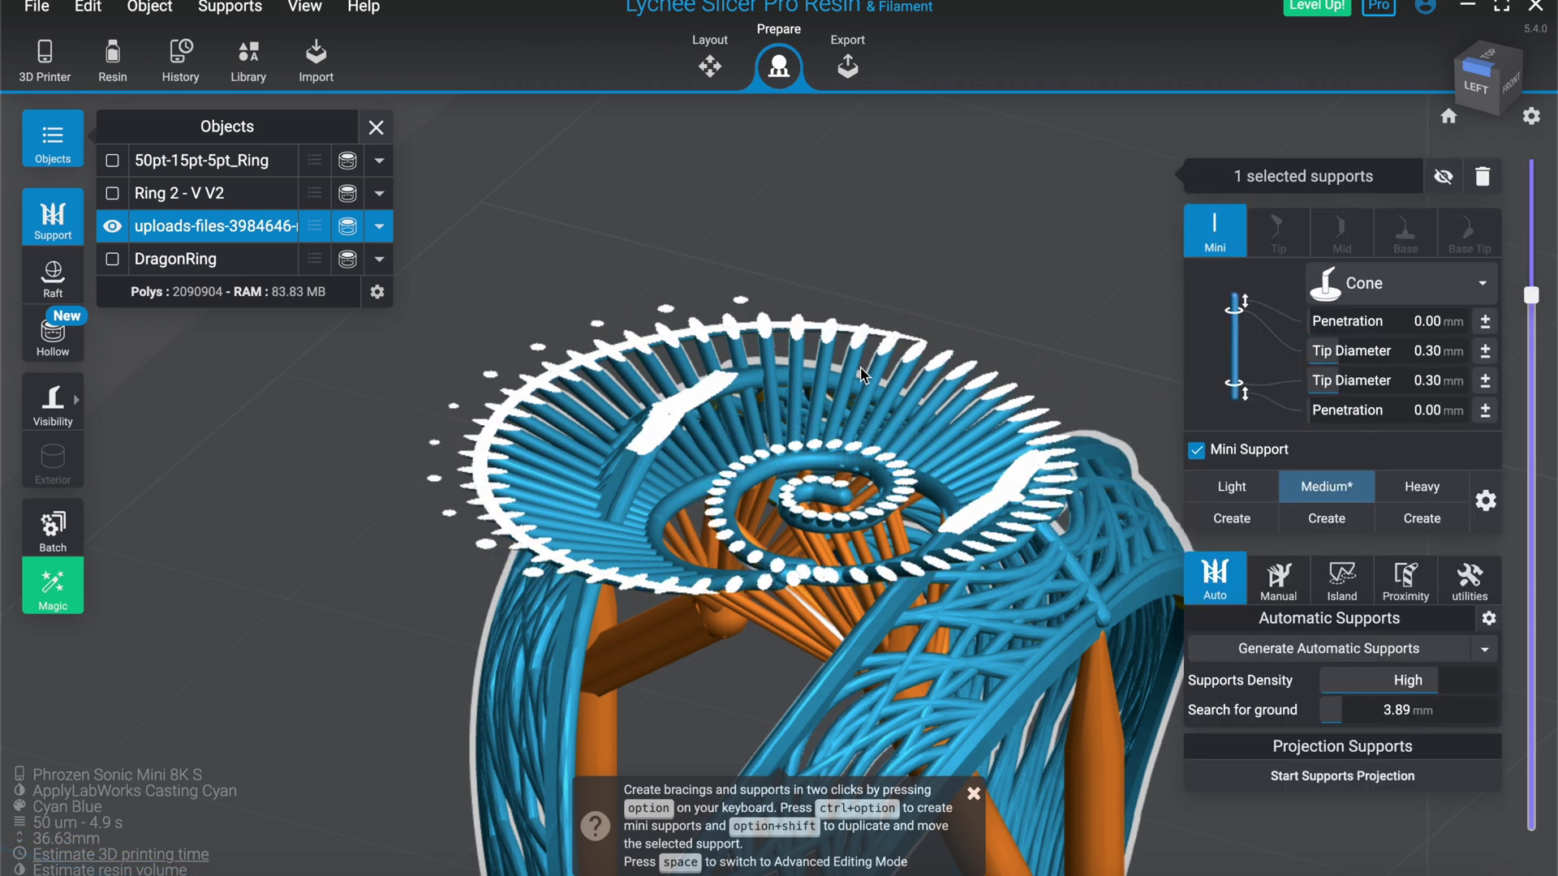
# Scrub the layer preview up, then back down to layer 589, viewing the ring from below
pyautogui.scroll(2, 863, 374)
pyautogui.moveTo(1536, 307); pyautogui.dragTo(1536, 284)
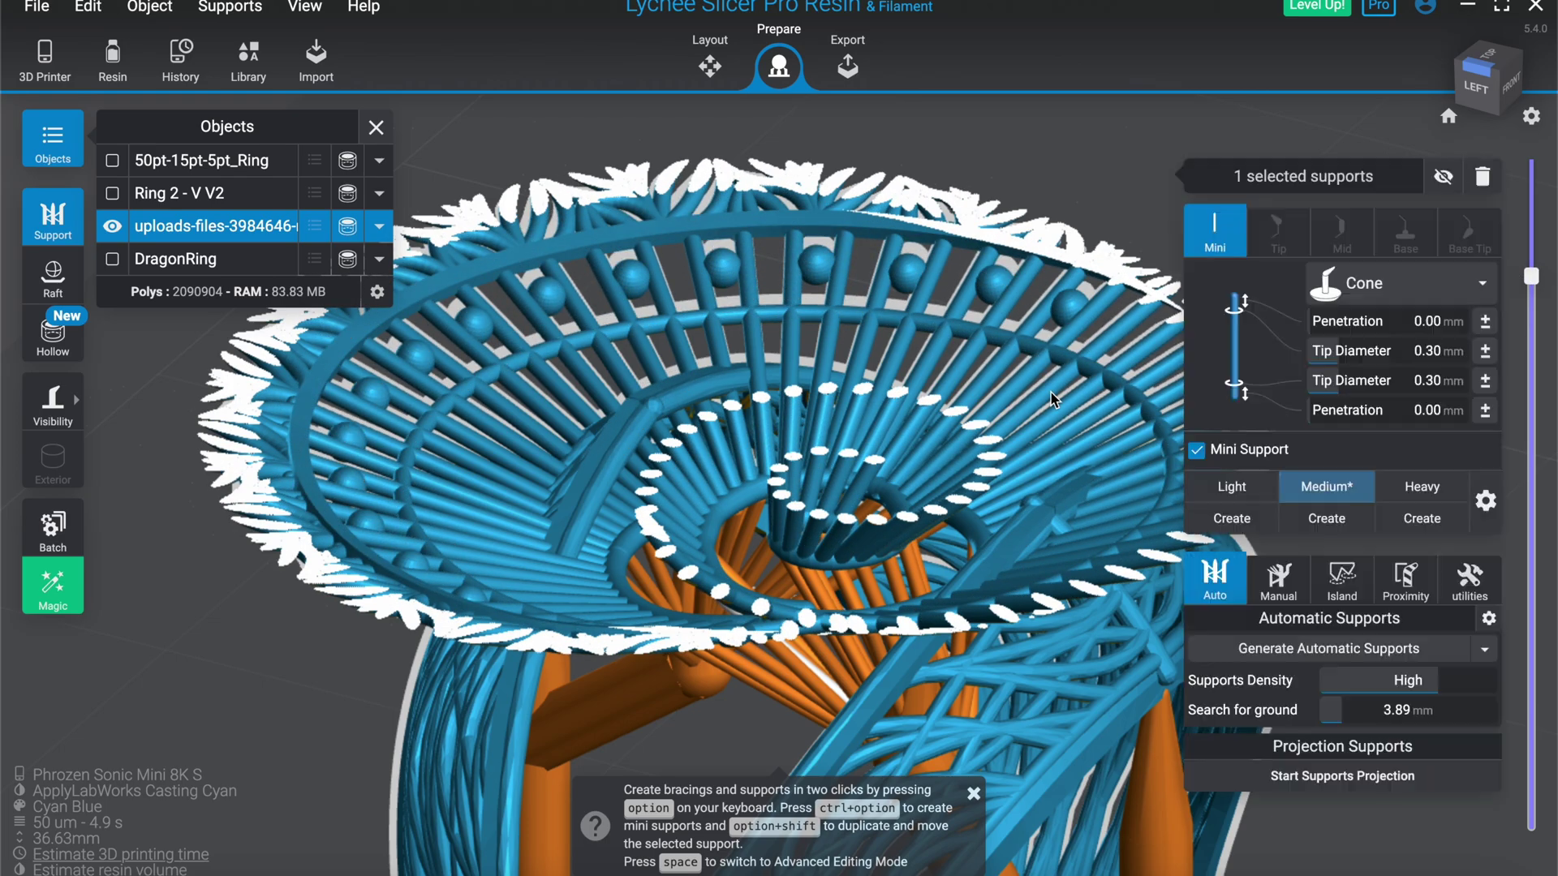
pyautogui.moveTo(1103, 361); pyautogui.dragTo(1274, 186, button='right')
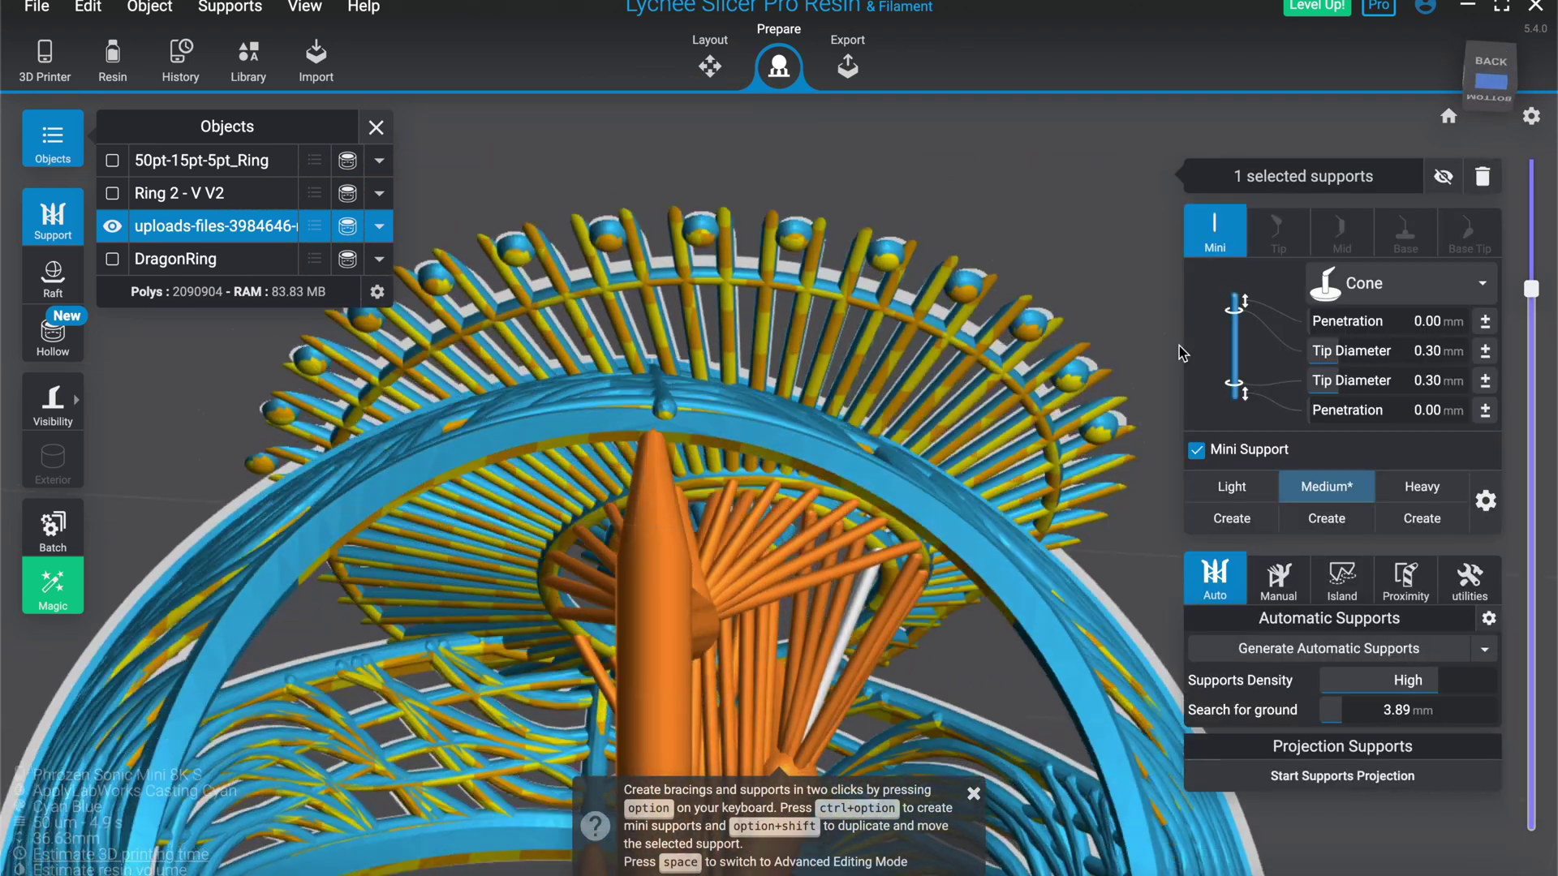
pyautogui.moveTo(1534, 278); pyautogui.dragTo(1531, 293)
# Pull a large cone support up toward the outer ring tips
pyautogui.moveTo(1181, 351); pyautogui.dragTo(916, 298, button='right')
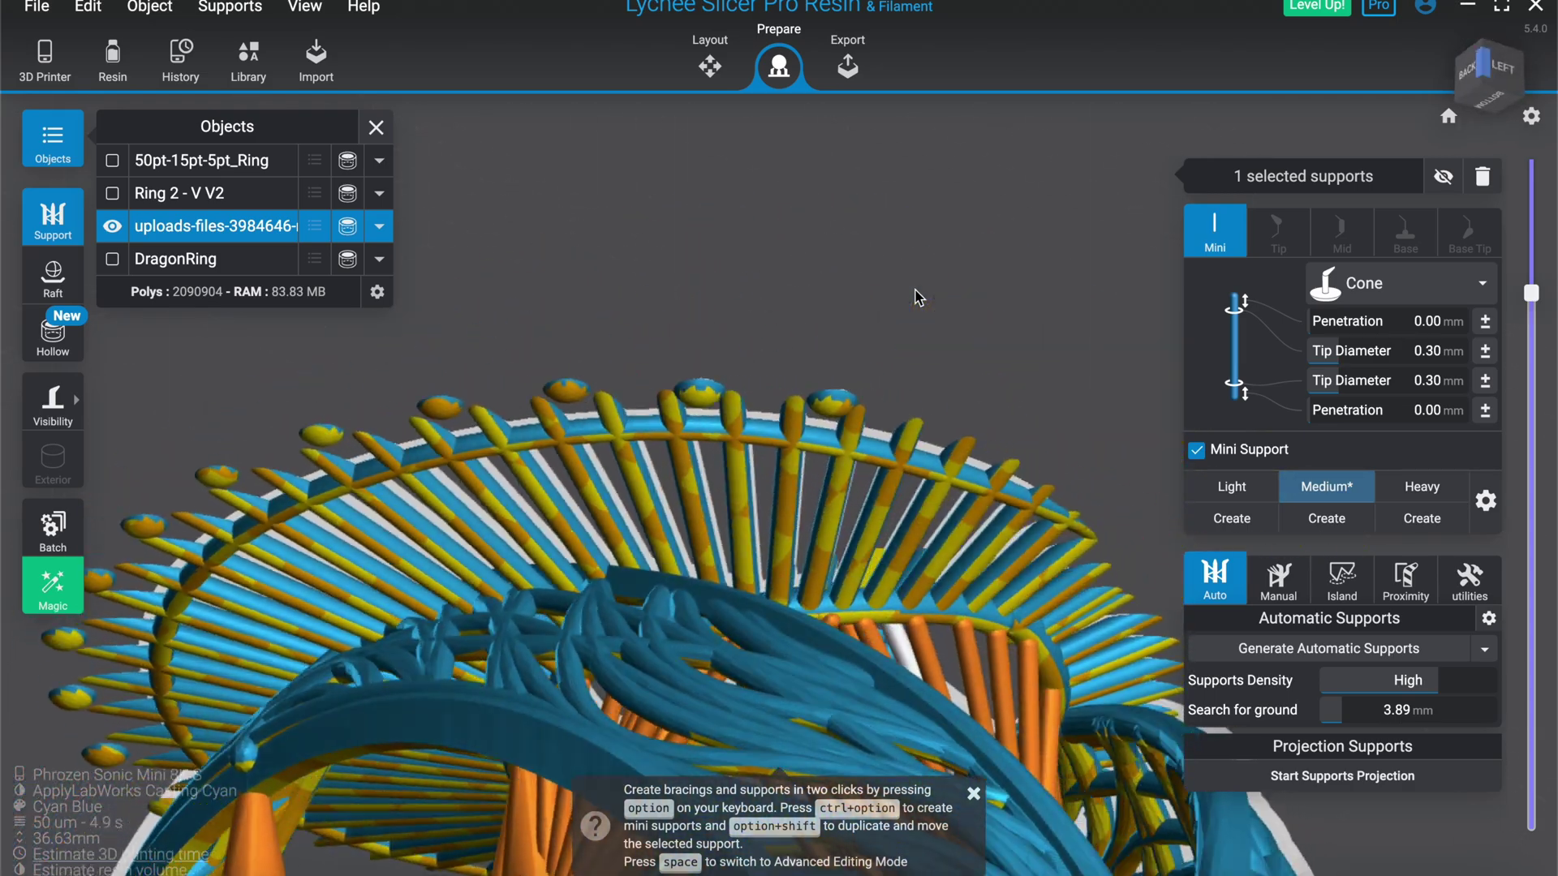
pyautogui.moveTo(917, 298); pyautogui.dragTo(402, 632)
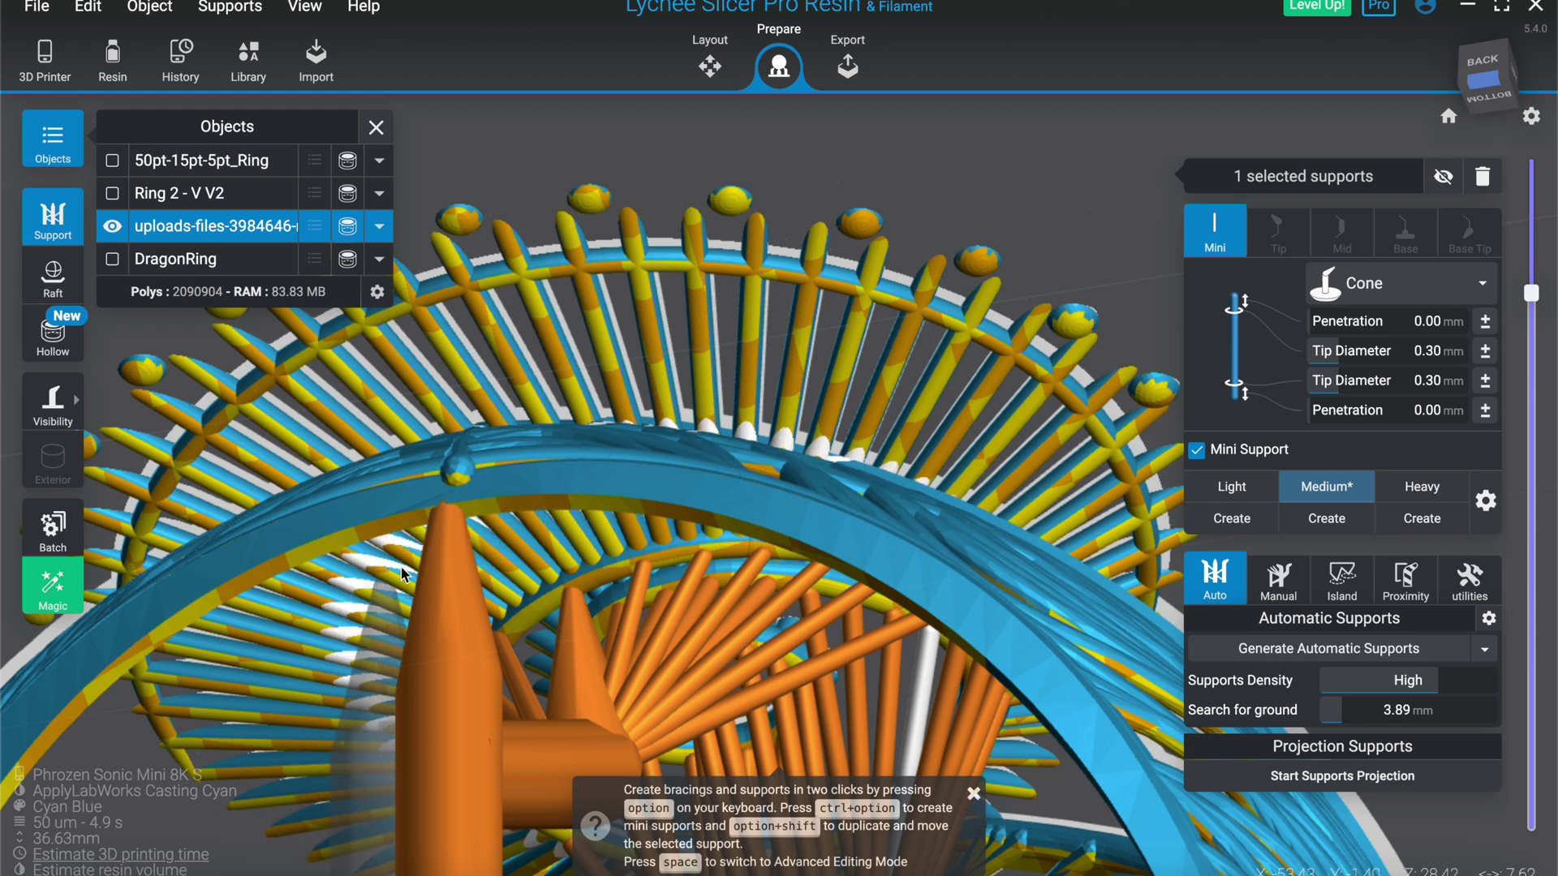
pyautogui.moveTo(457, 621); pyautogui.dragTo(460, 233)
# Attach the large cone support to an outer ring tip and lengthen its tip to 3.94 mm
pyautogui.moveTo(486, 382); pyautogui.dragTo(980, 313)
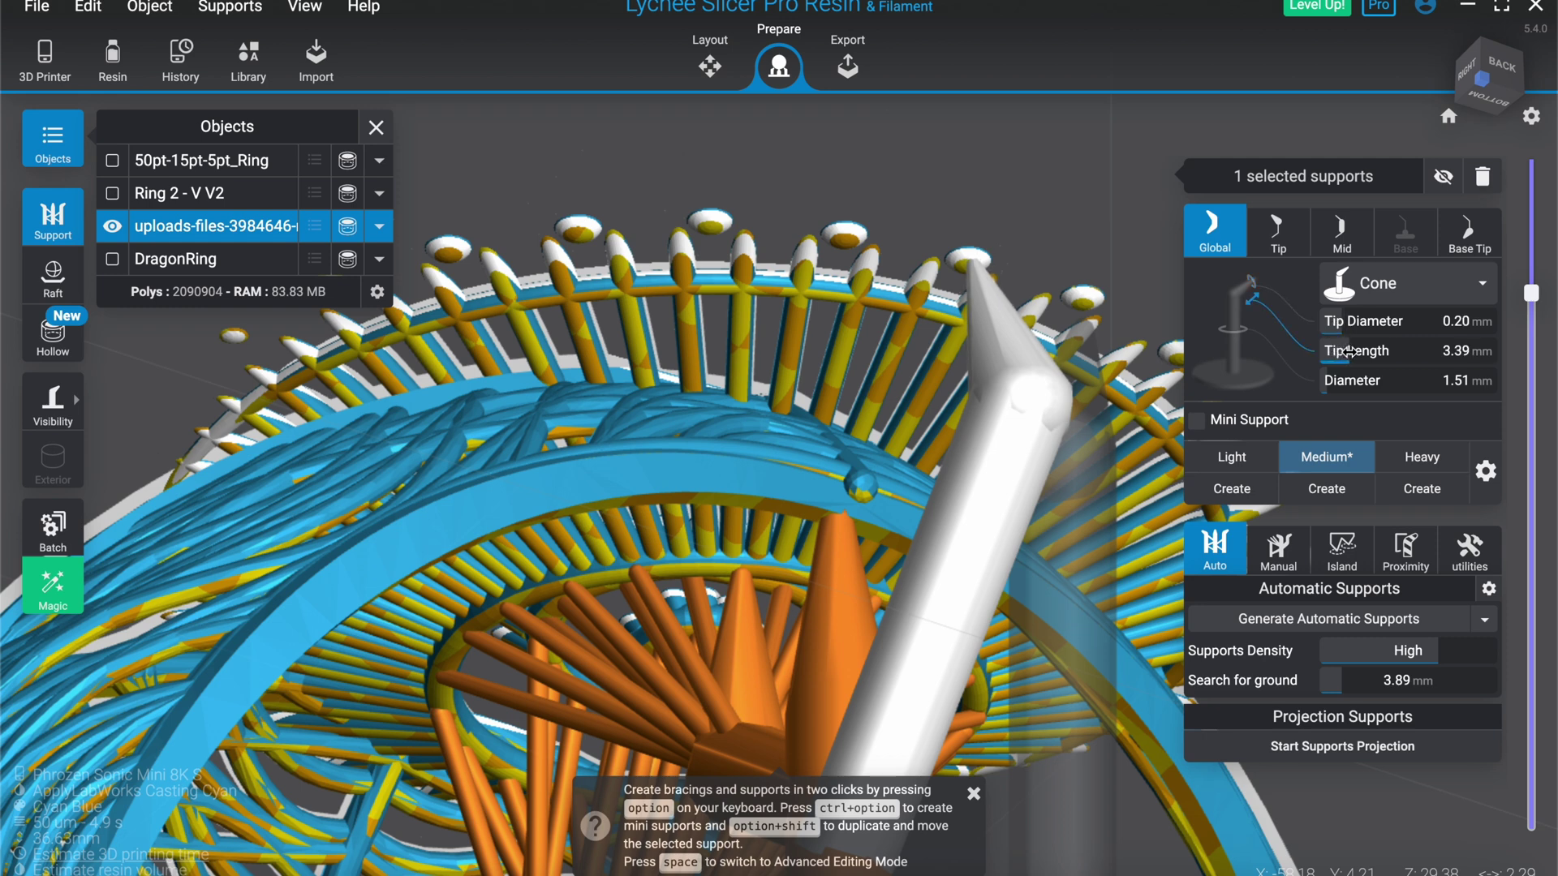
pyautogui.moveTo(1355, 351); pyautogui.dragTo(1358, 351)
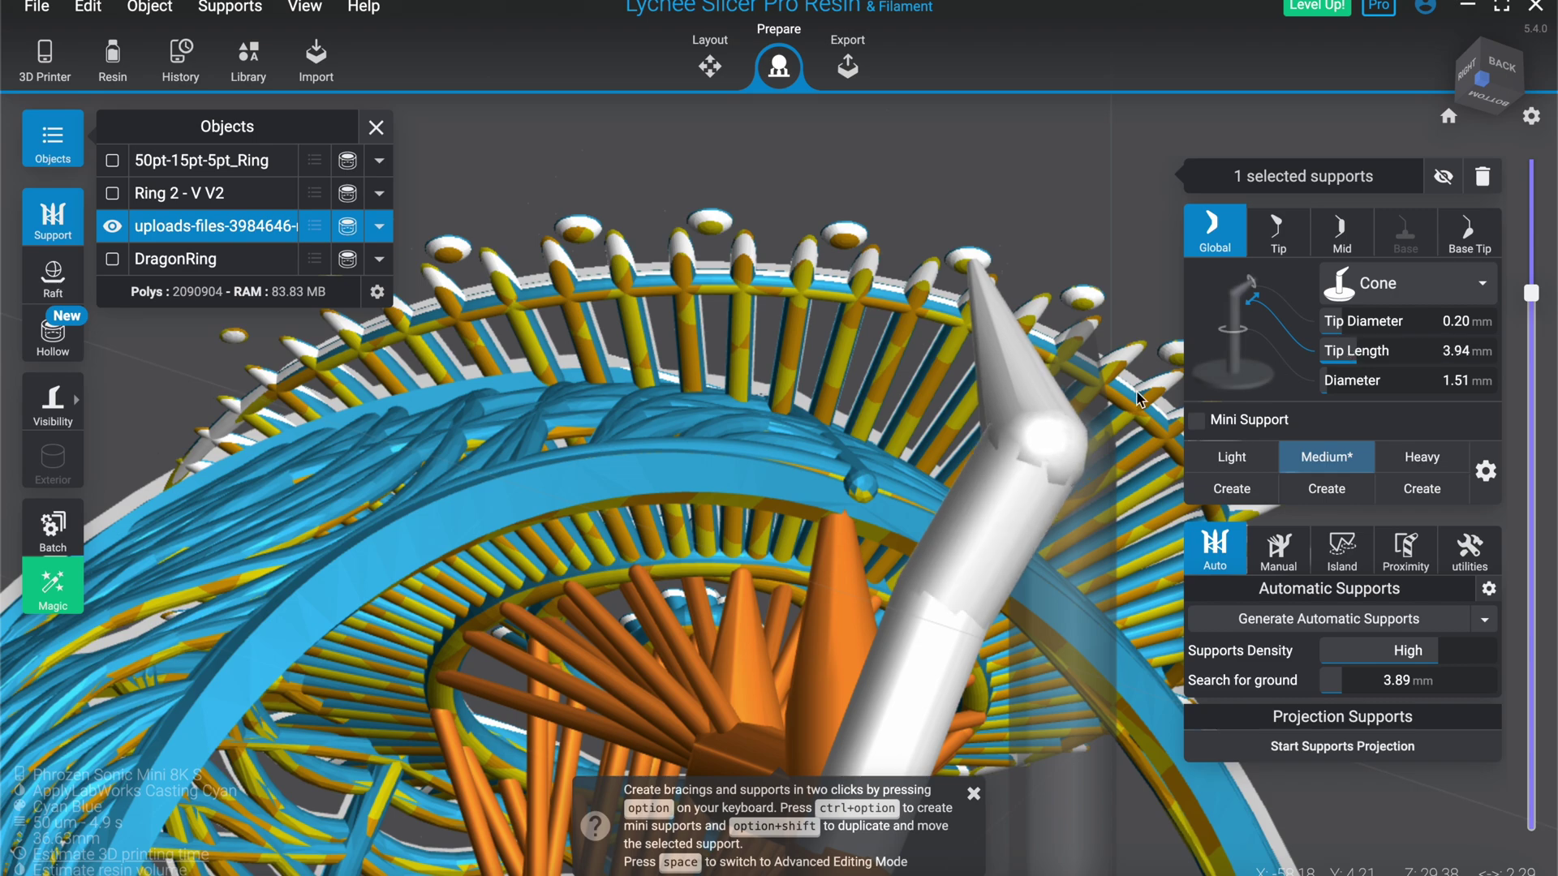
pyautogui.moveTo(1139, 398); pyautogui.dragTo(699, 189)
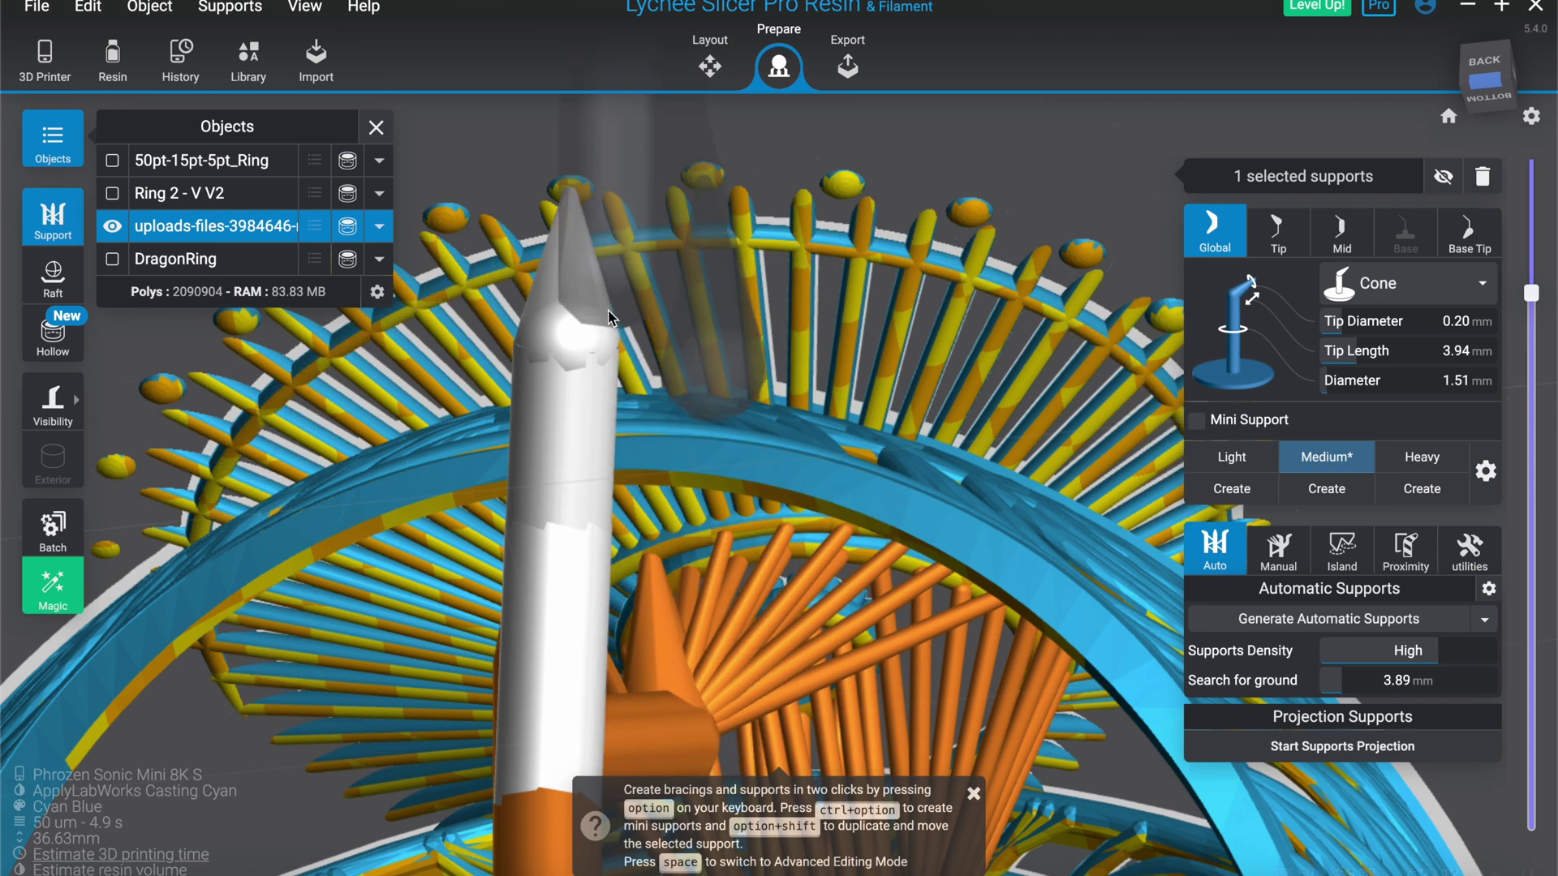
# Add two 0.20 mm mini supports from the large support to nearby outer ring tips
pyautogui.keyDown('ctrl'); pyautogui.keyDown('alt'); pyautogui.click(705, 182); pyautogui.keyUp('alt'); pyautogui.keyUp('ctrl')
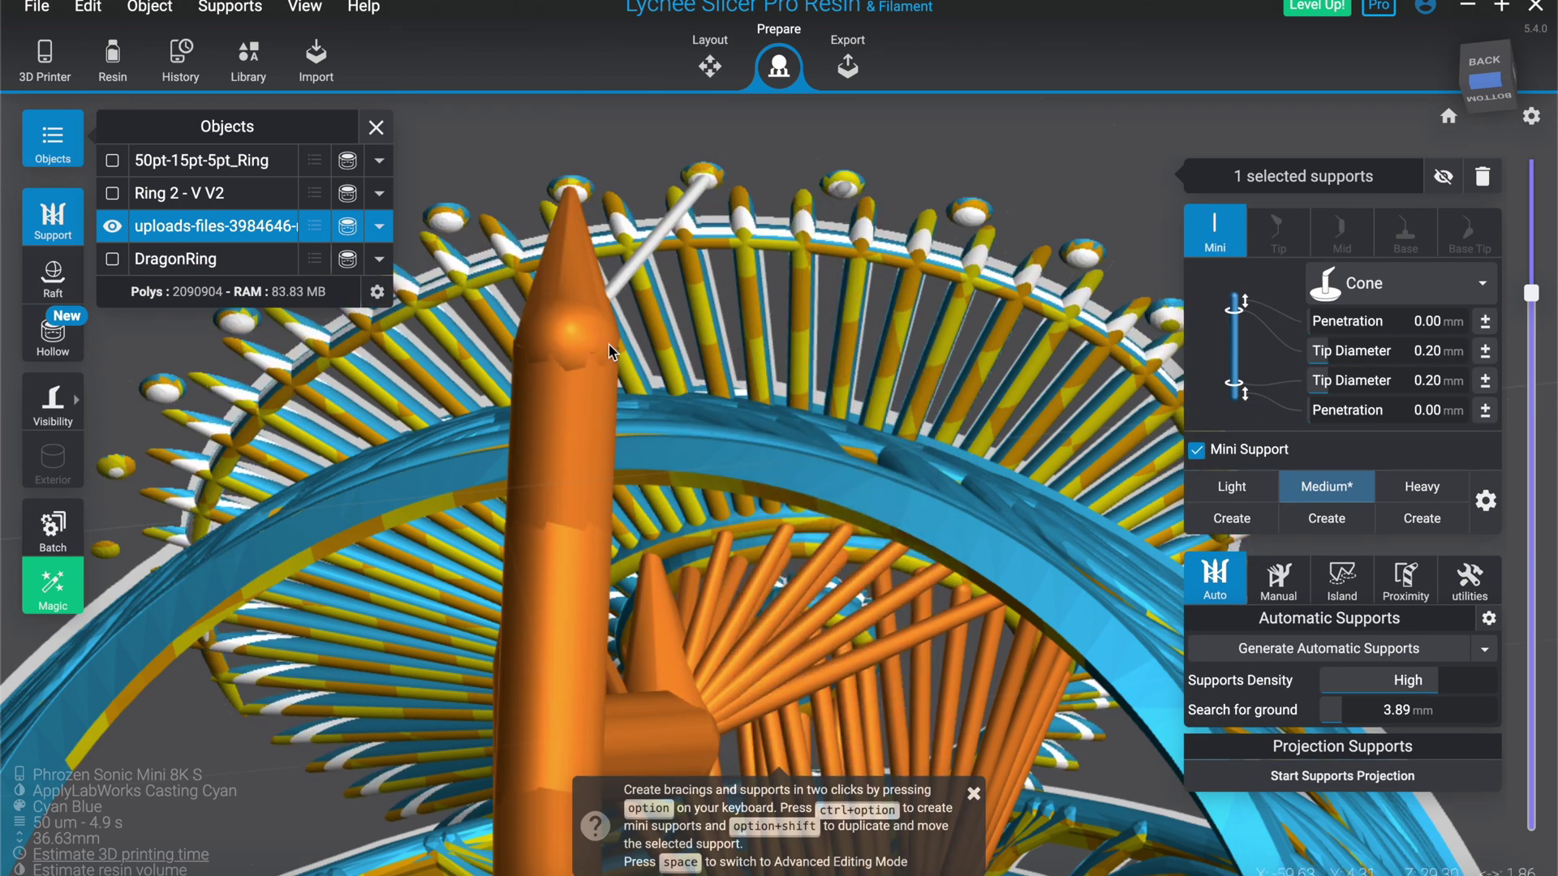
pyautogui.keyDown('ctrl'); pyautogui.keyDown('alt'); pyautogui.click(847, 190); pyautogui.keyUp('alt'); pyautogui.keyUp('ctrl')
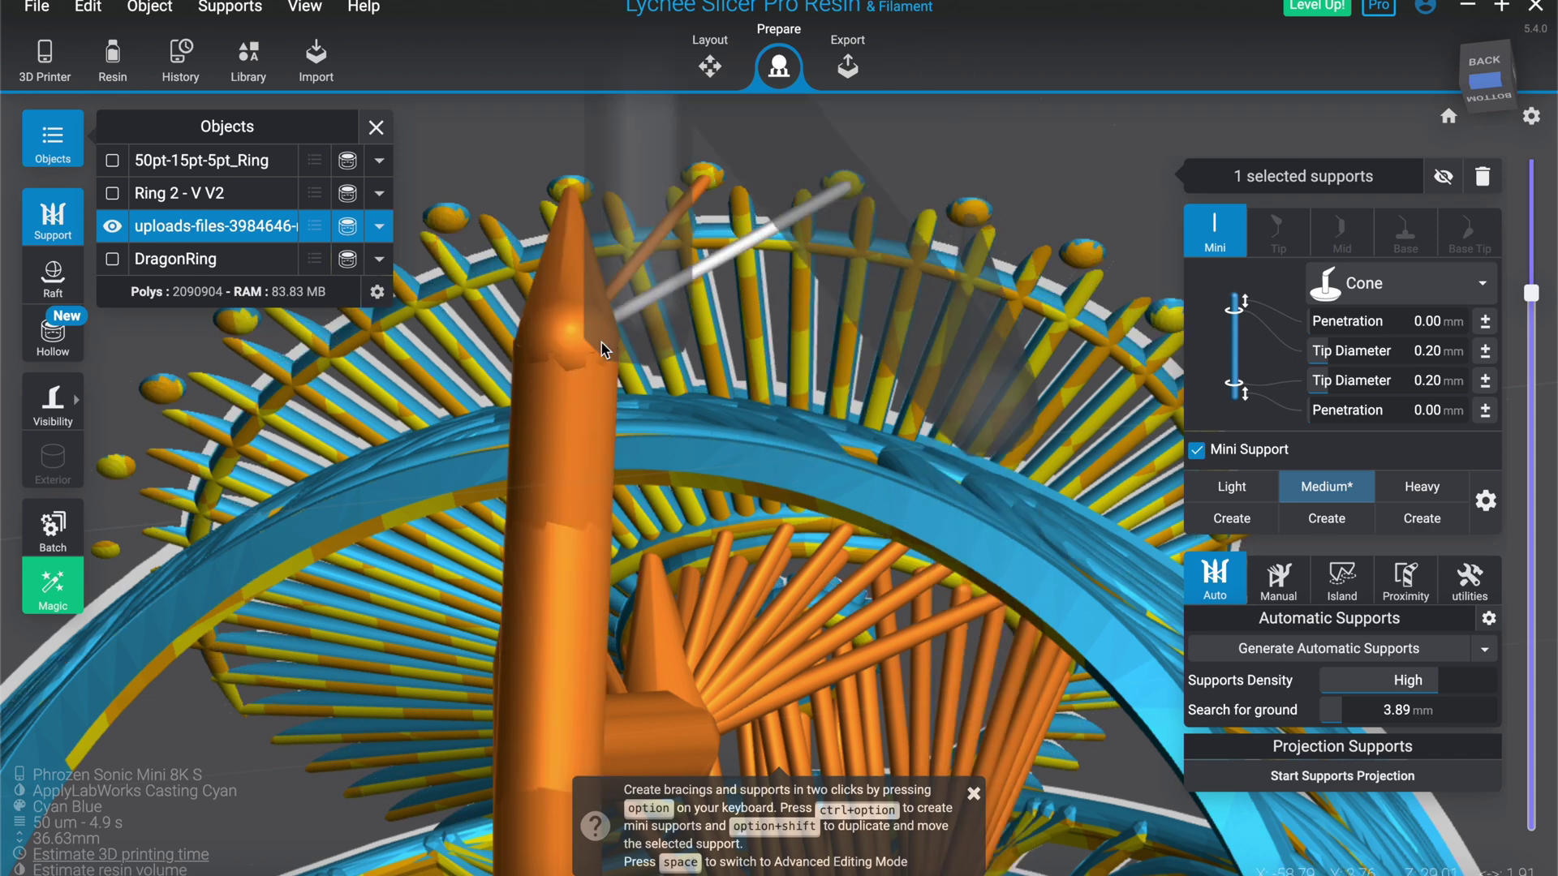
pyautogui.moveTo(973, 228); pyautogui.dragTo(685, 226)
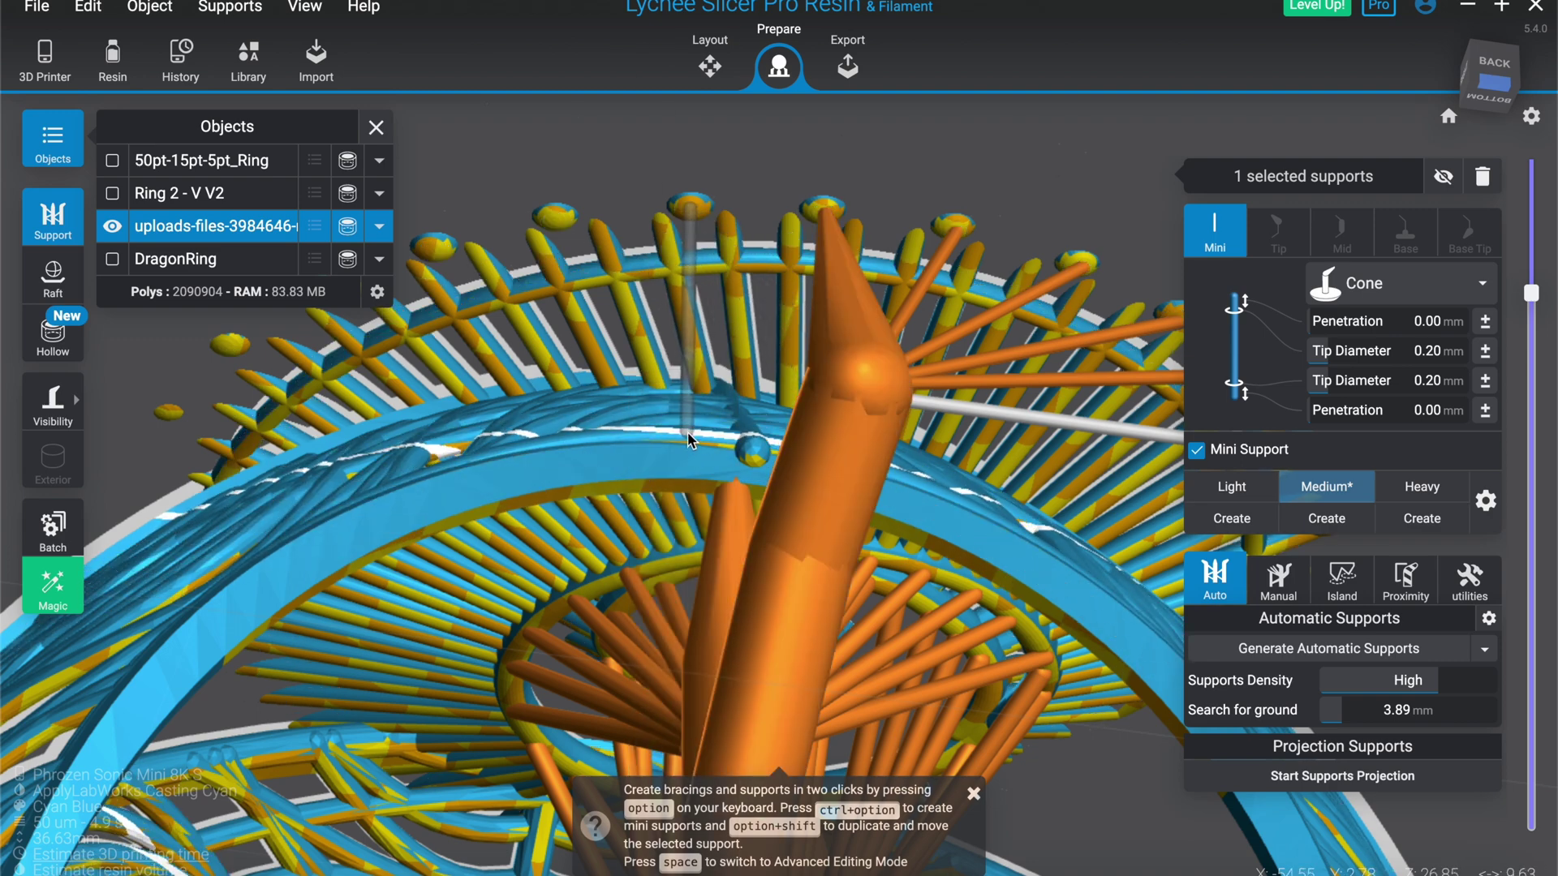
pyautogui.moveTo(688, 441); pyautogui.dragTo(803, 327, button='right')
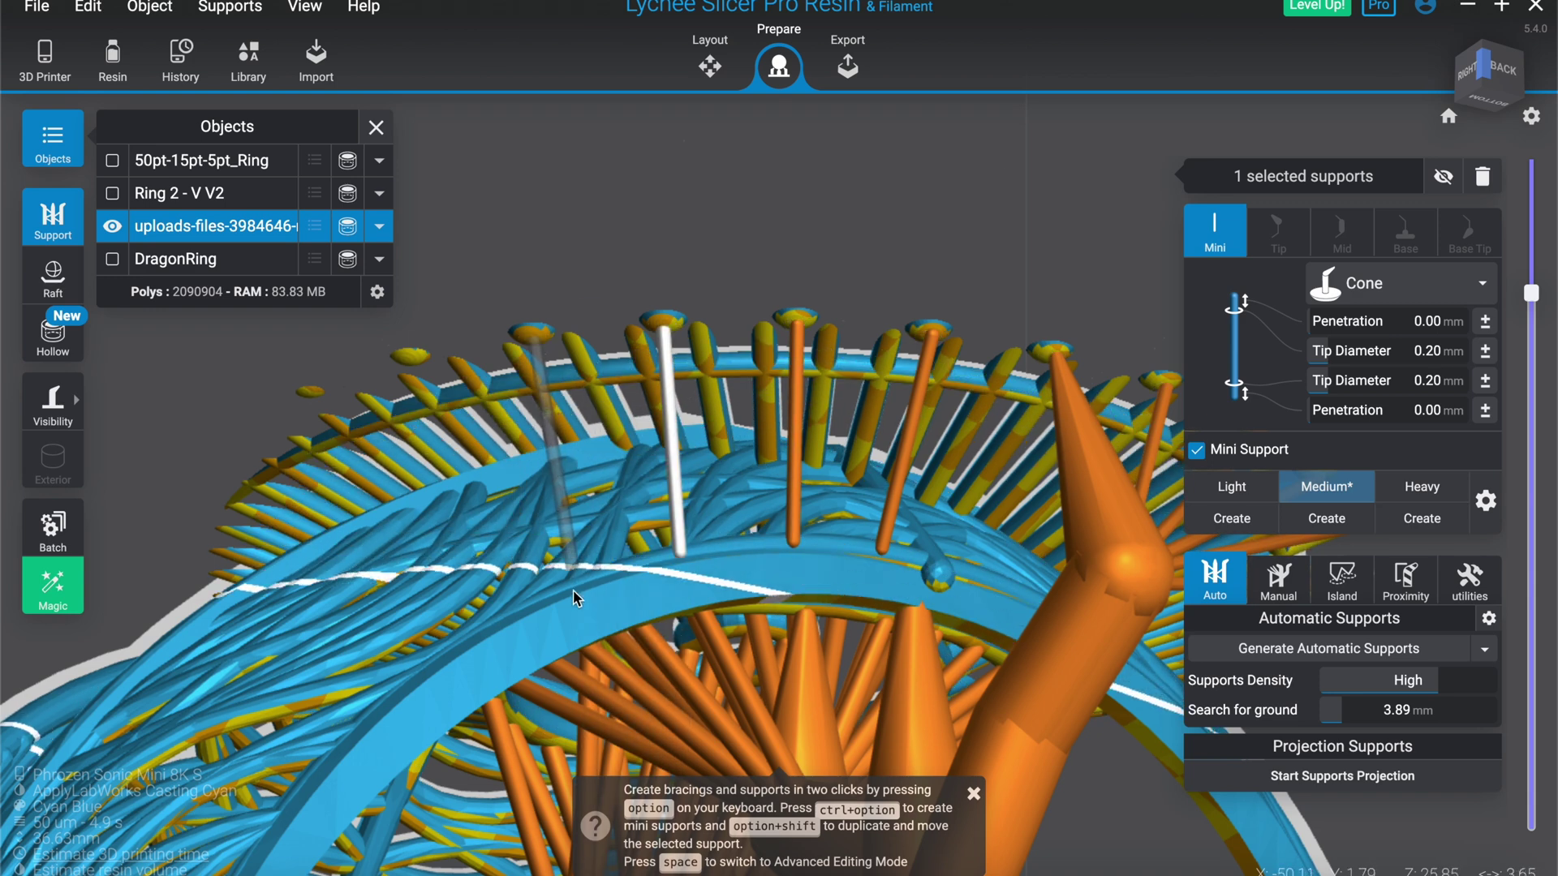
# Place a mini support at the outer ring's edge reaching up to a tip
pyautogui.click(556, 604)
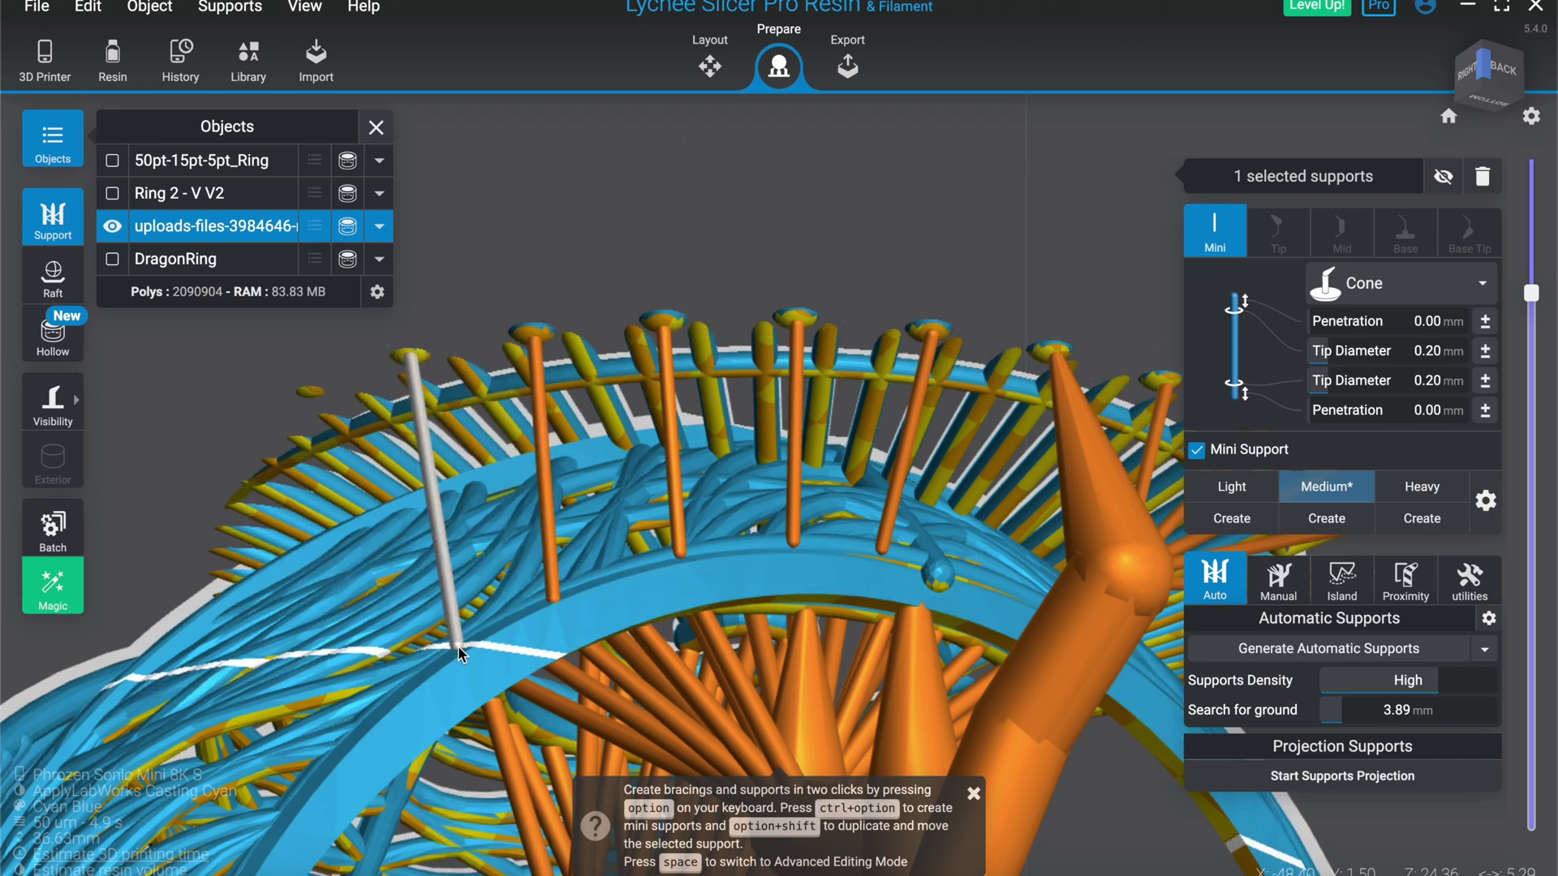
pyautogui.moveTo(458, 646); pyautogui.dragTo(461, 659)
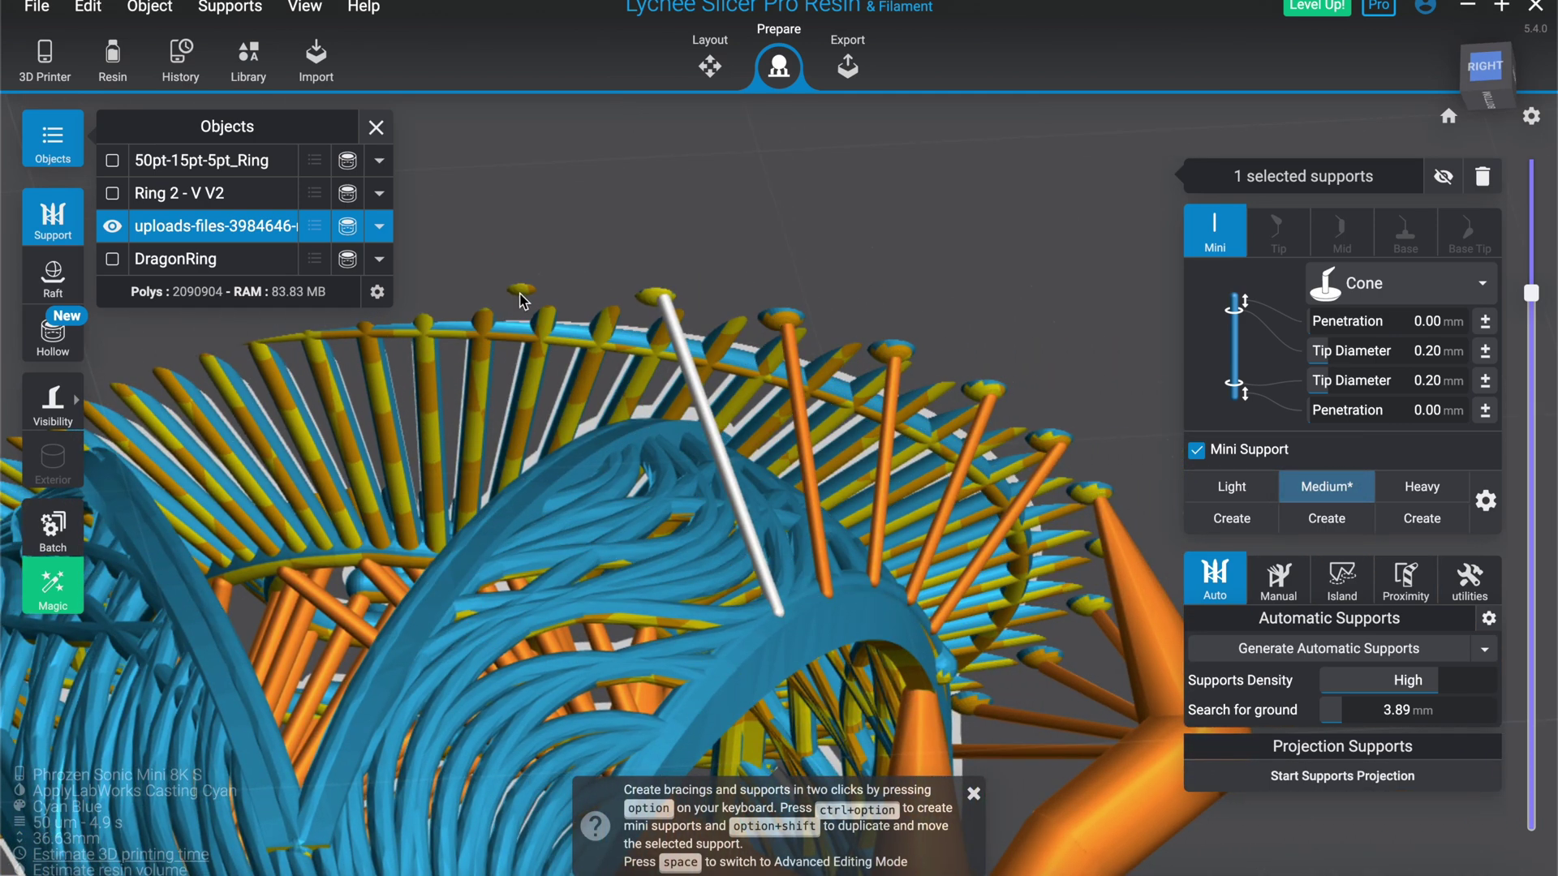